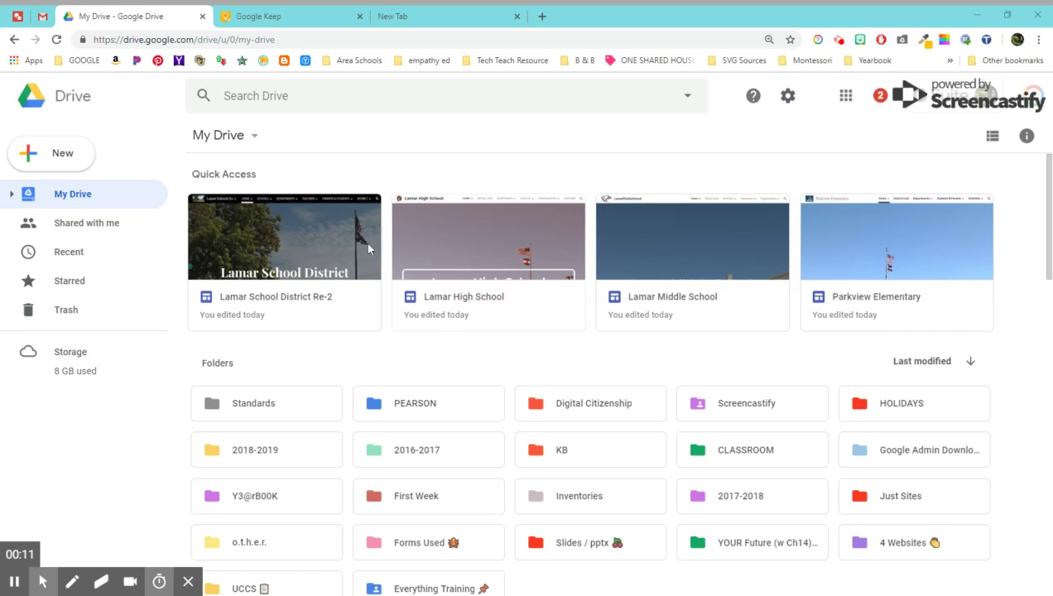
Step: Switch to Google Keep and examine the hand-drawn sketch and the quote text in the MLK Jr. Quote note
click(302, 20)
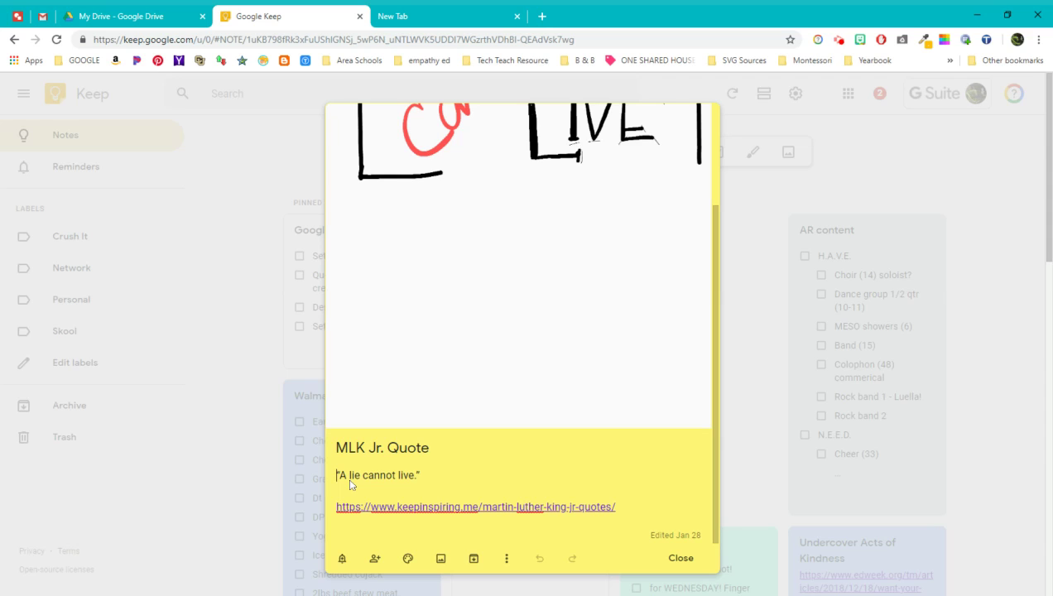
scroll(555, 252, up, 5)
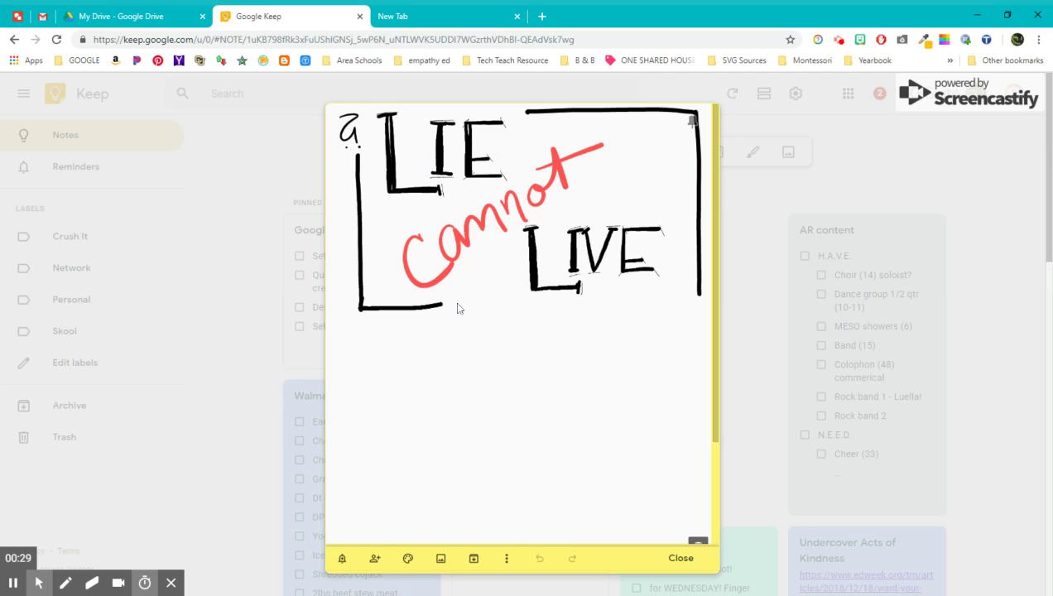
scroll(457, 313, down, 2)
scroll(484, 346, up, 2)
Step: Switch to Google Drive and create a new blank Google Drawings file
click(142, 18)
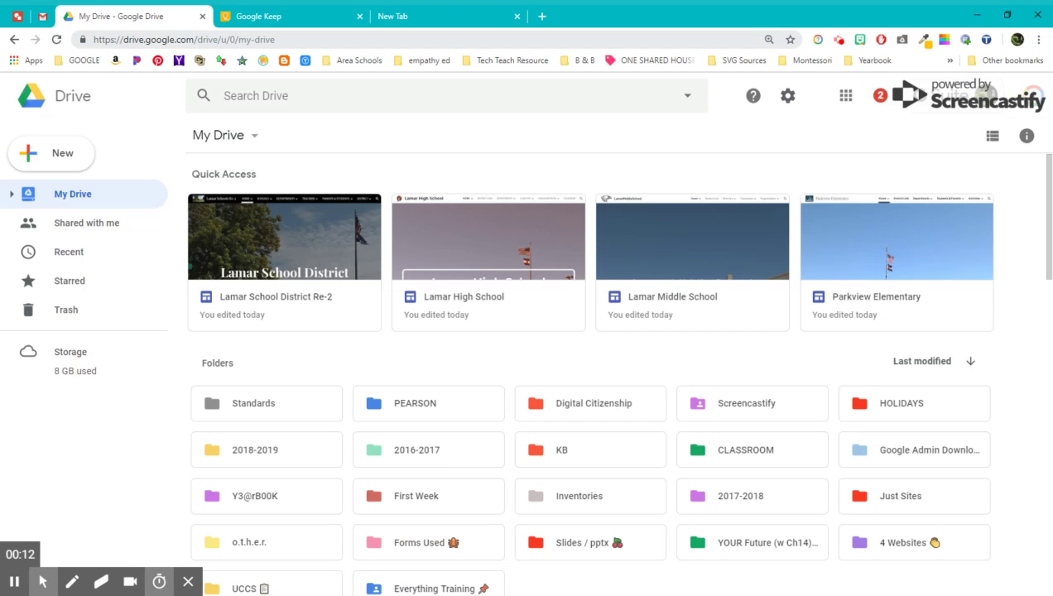
click(48, 153)
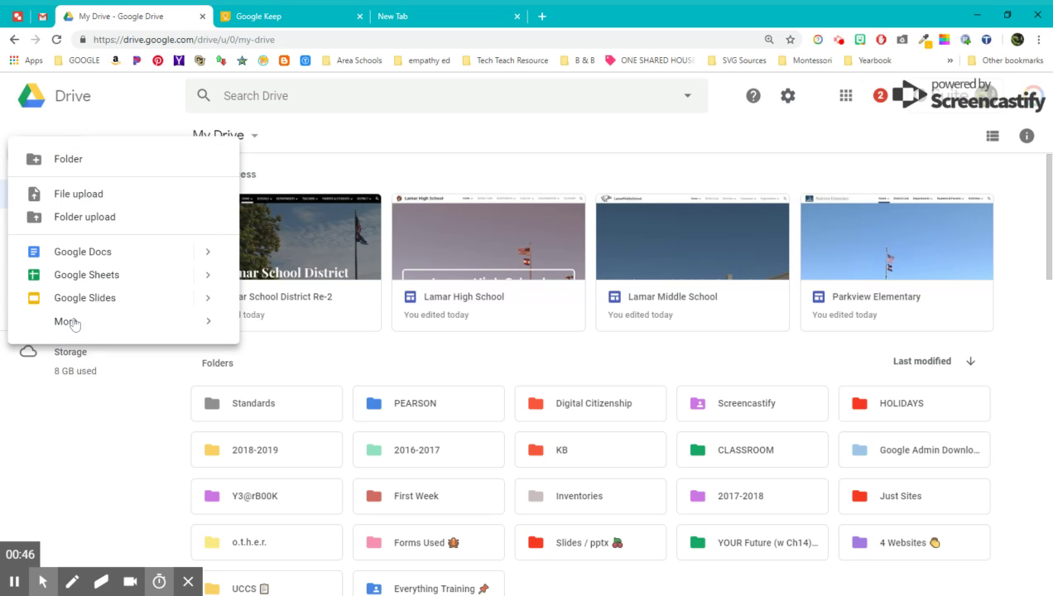
click(72, 325)
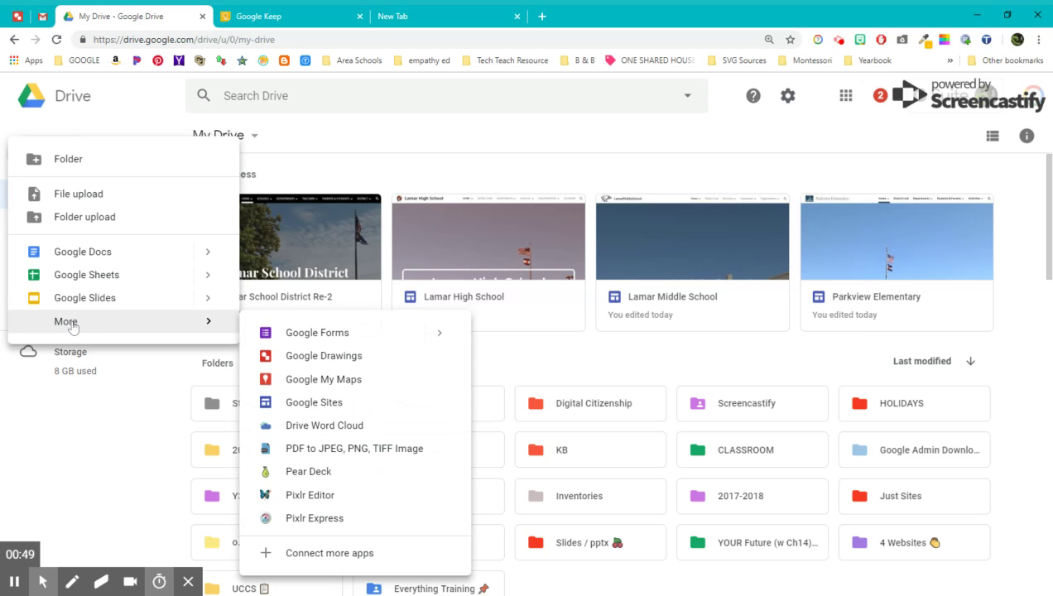
click(346, 364)
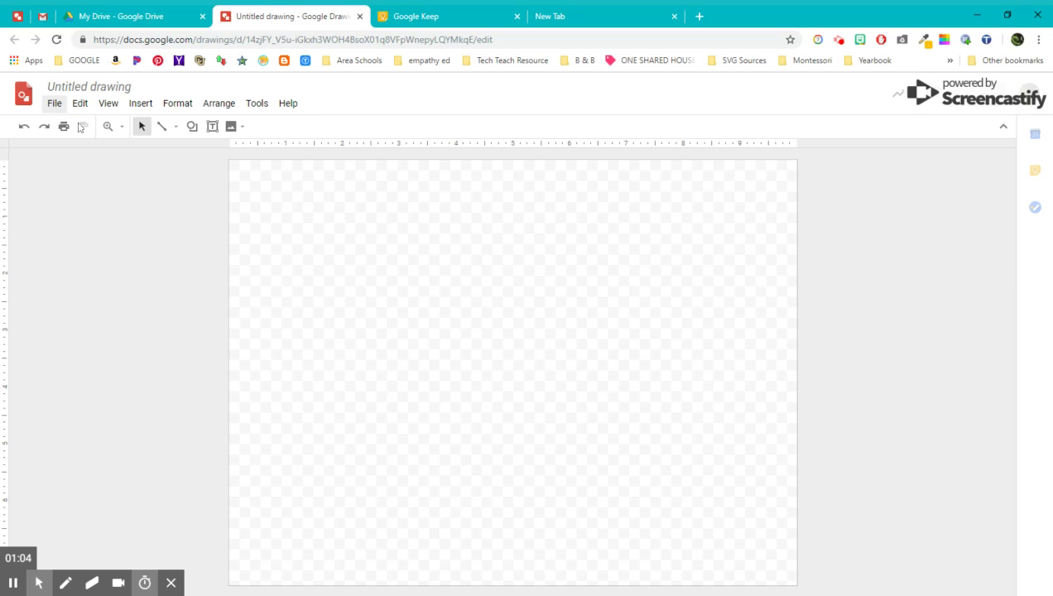
Step: Set the drawing's page size to a custom 11 x 8.5 inches
click(55, 105)
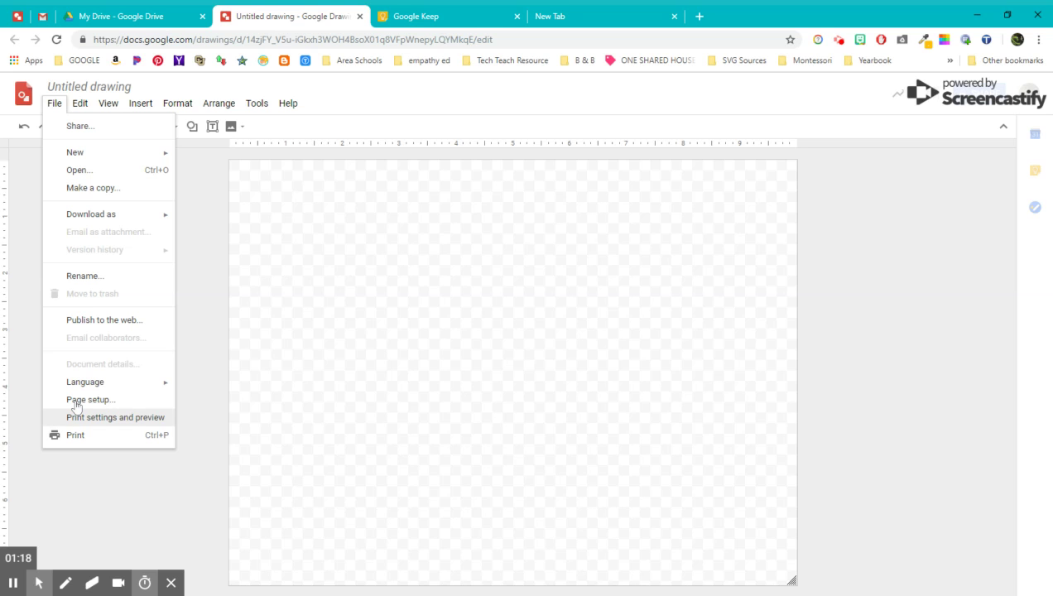
key(Escape)
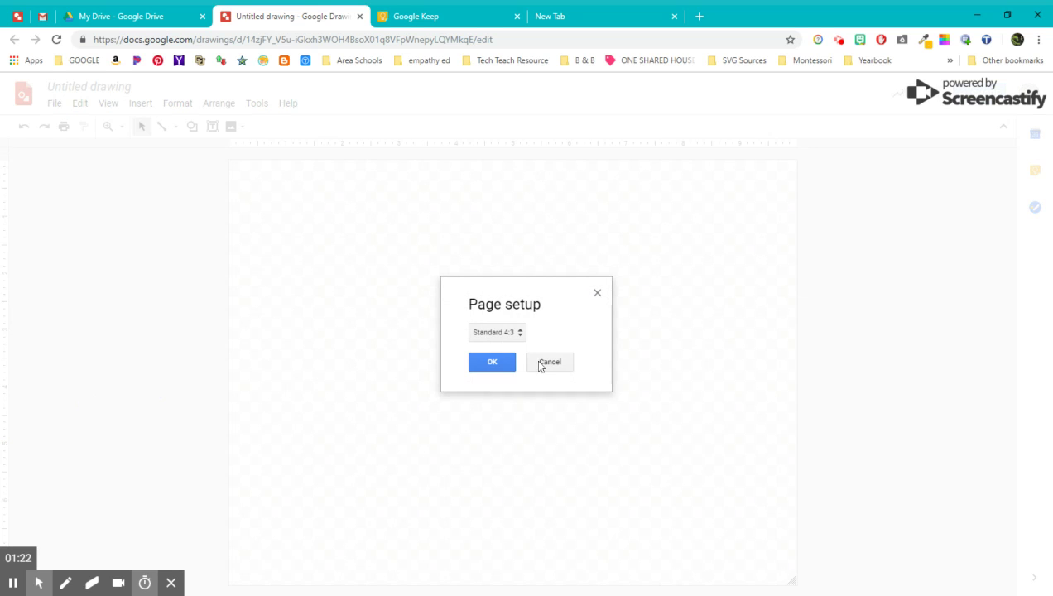
click(498, 389)
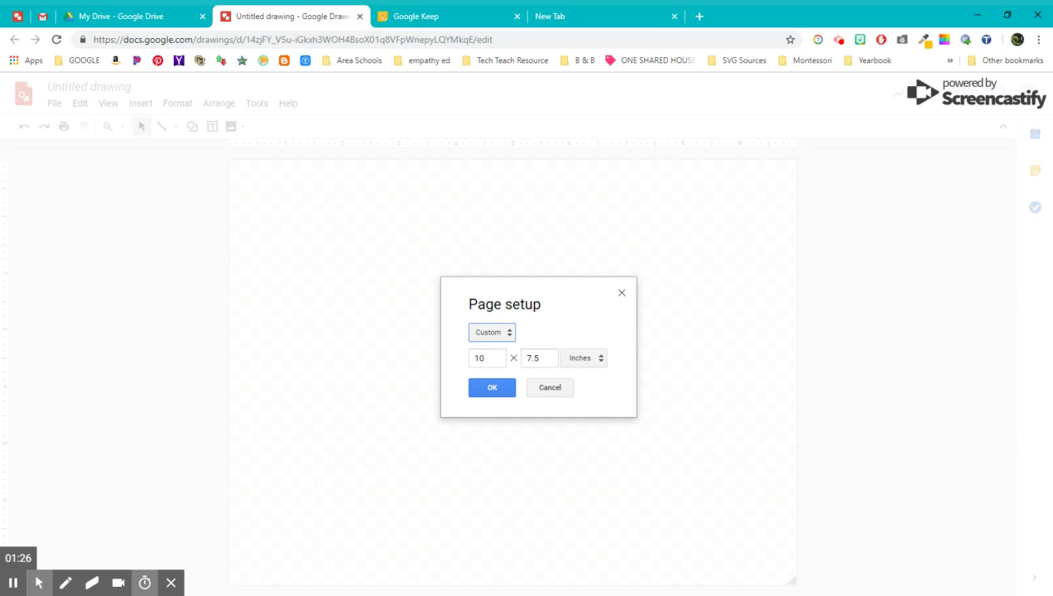
click(487, 358)
key(BackSpace)
text(1)
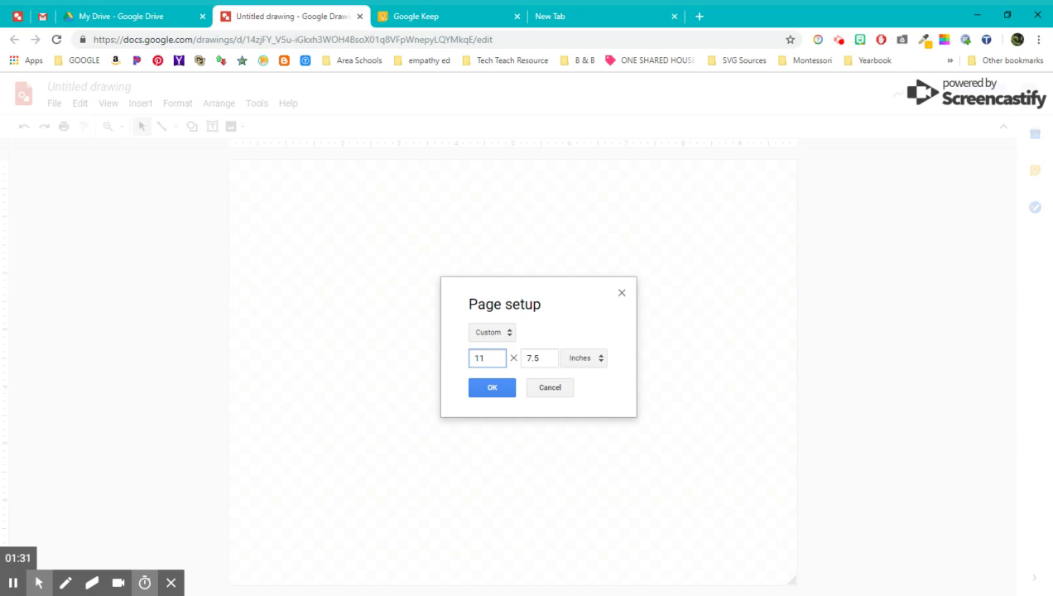
click(532, 360)
key(BackSpace)
text(8)
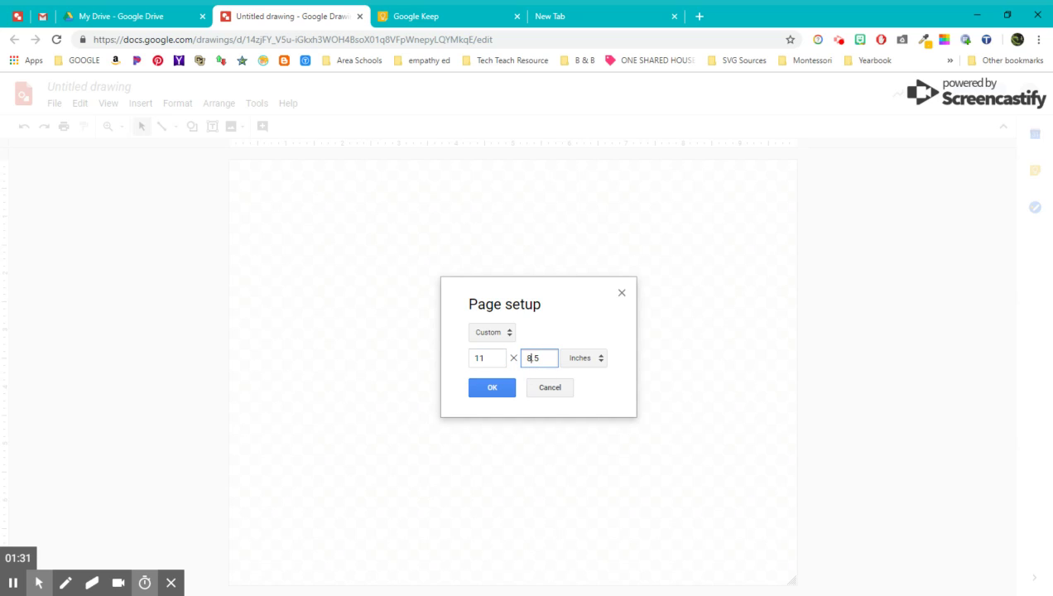
key(Tab)
key(Return)
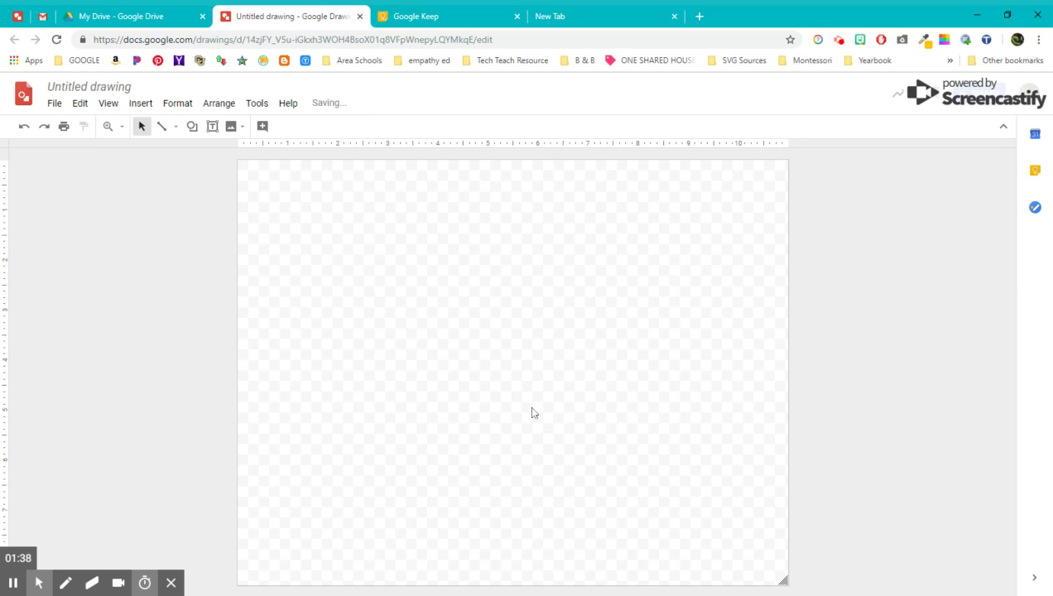
Step: Add a small text box containing "a" near the upper-left corner of the canvas
click(213, 129)
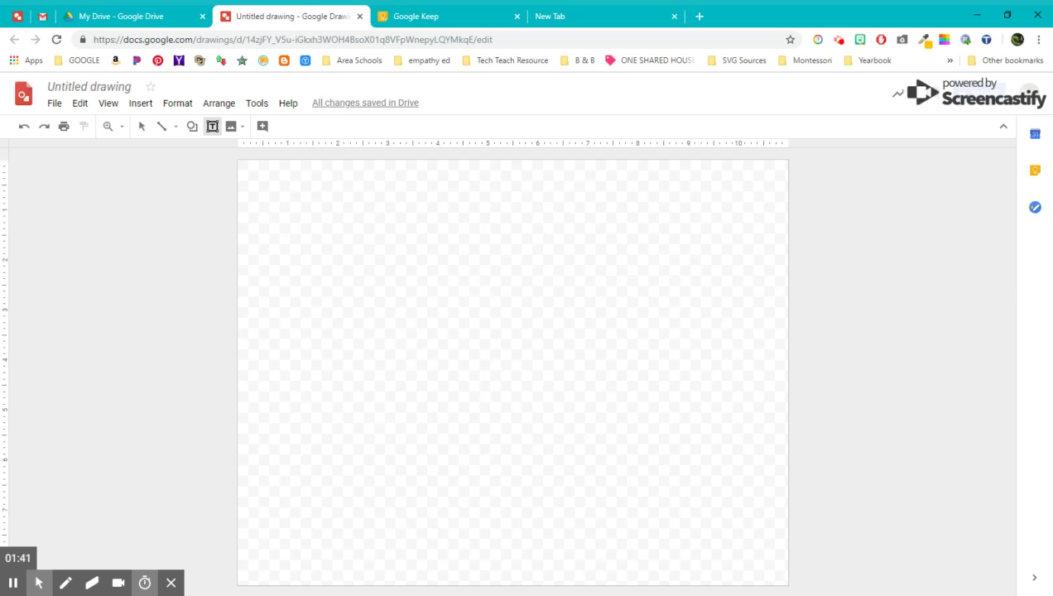
drag(293, 192, 379, 274)
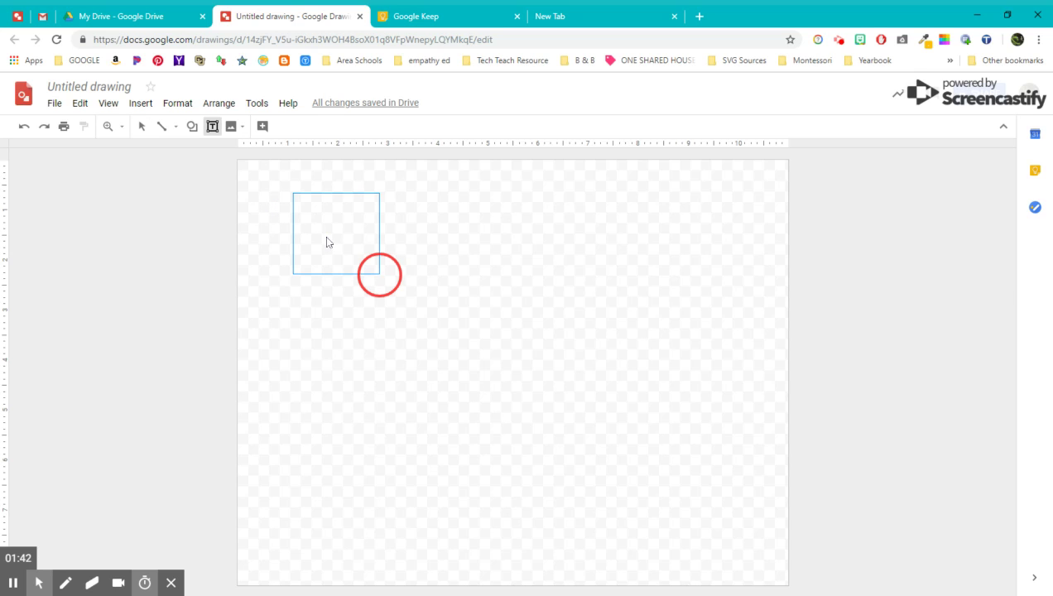
text(a)
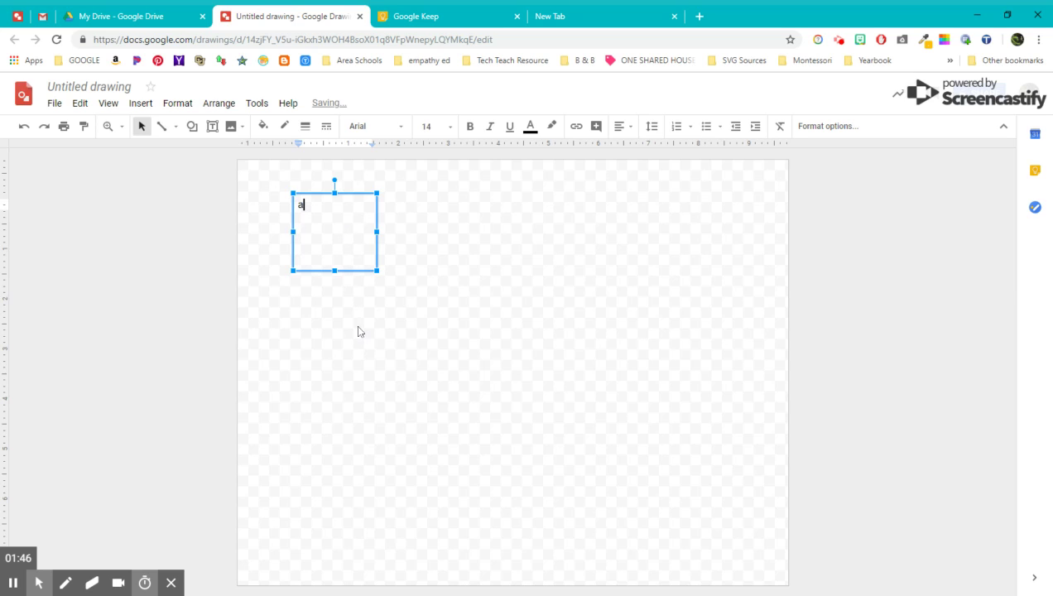
click(359, 331)
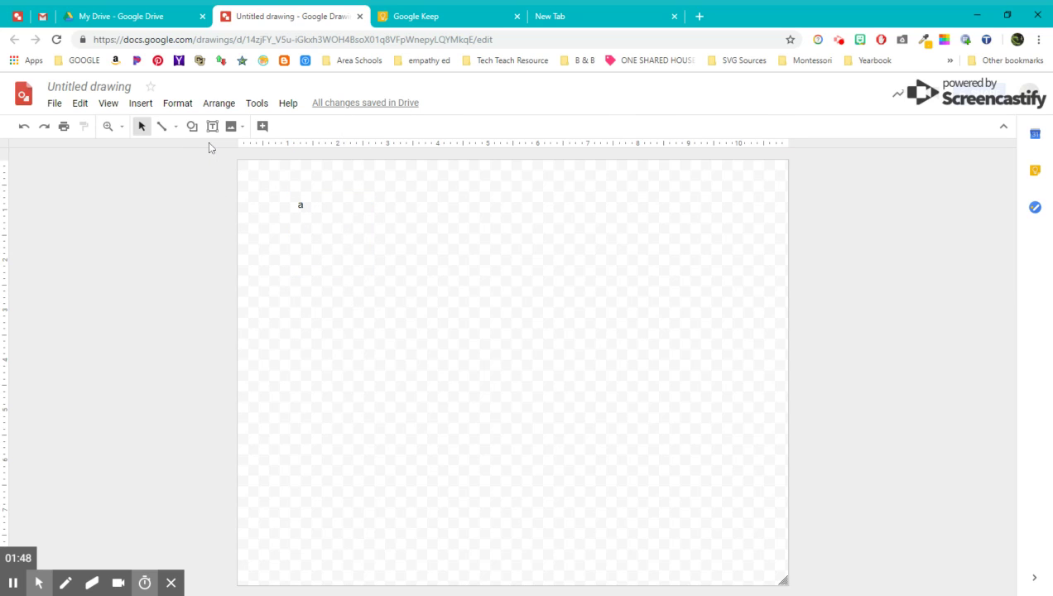
Step: Add a separate text box reading "LIE" below and slightly right of the "a"
click(212, 125)
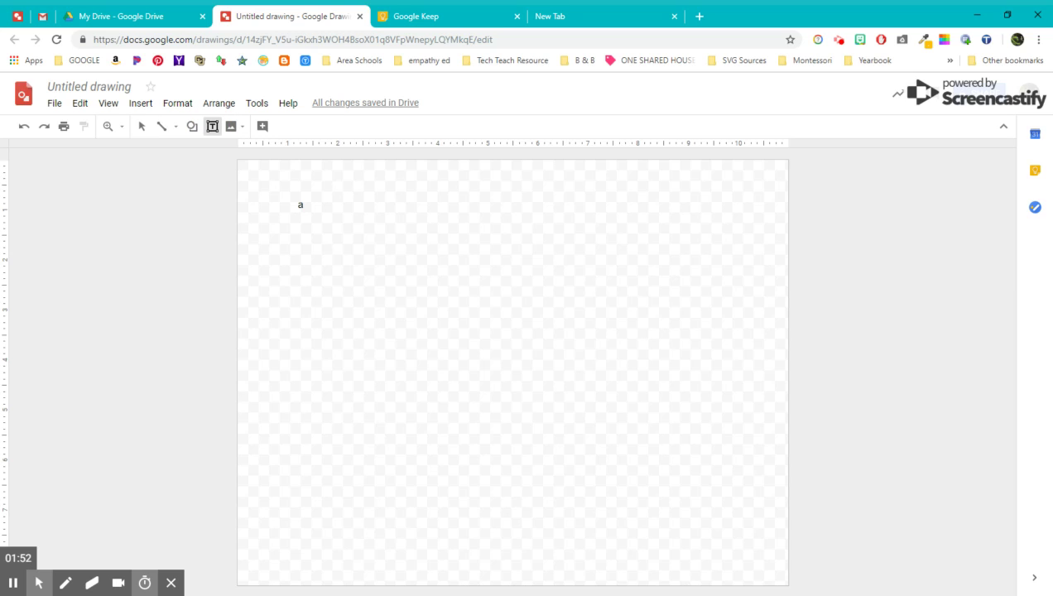
drag(325, 250, 476, 322)
text(LIE)
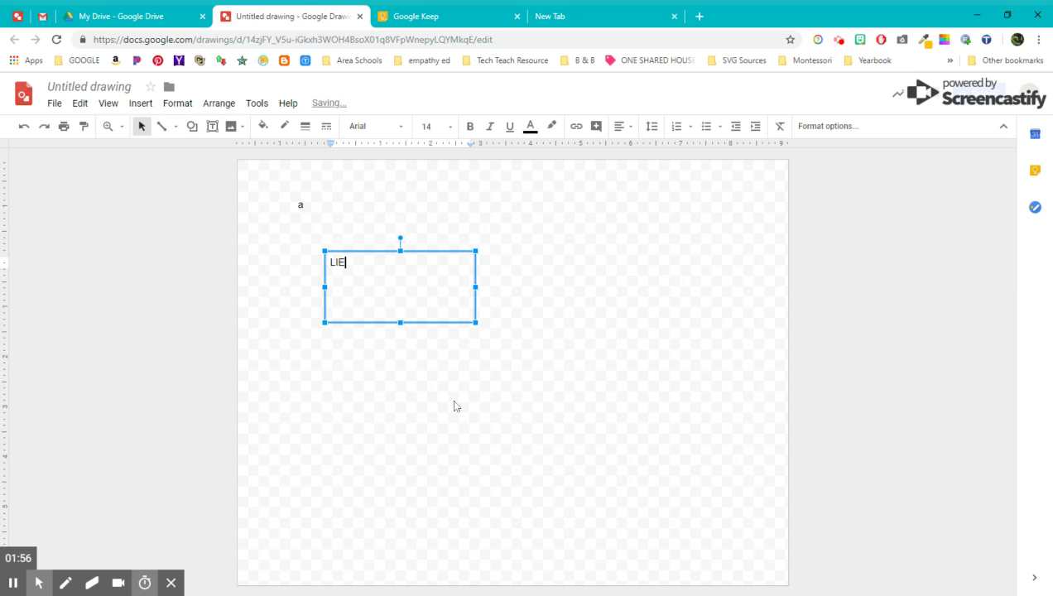
Step: Add a text box reading "Cannot" below the word LIE, near the middle of the canvas
click(212, 126)
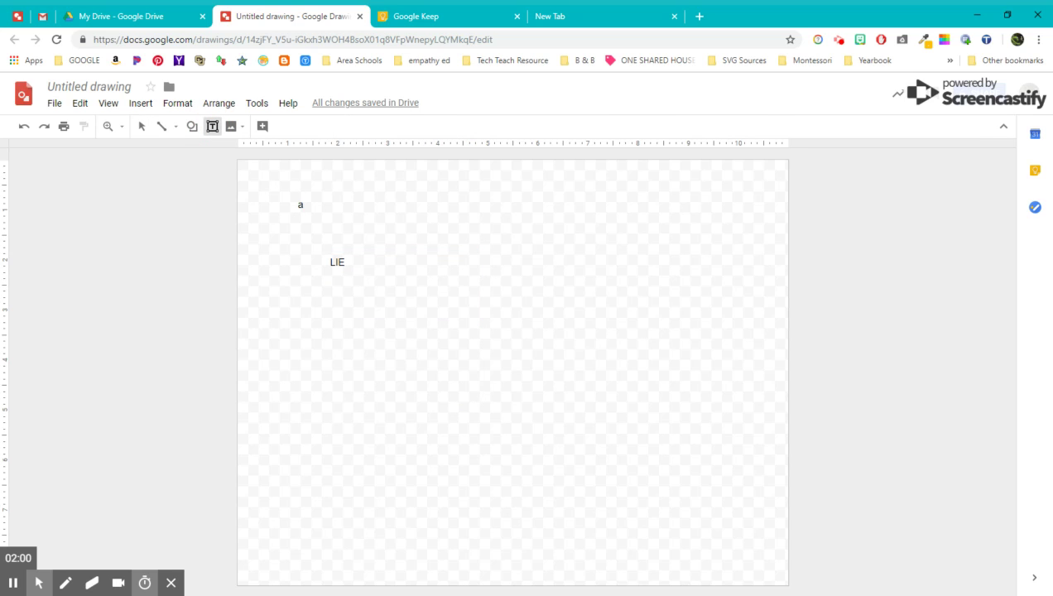
drag(354, 339, 485, 416)
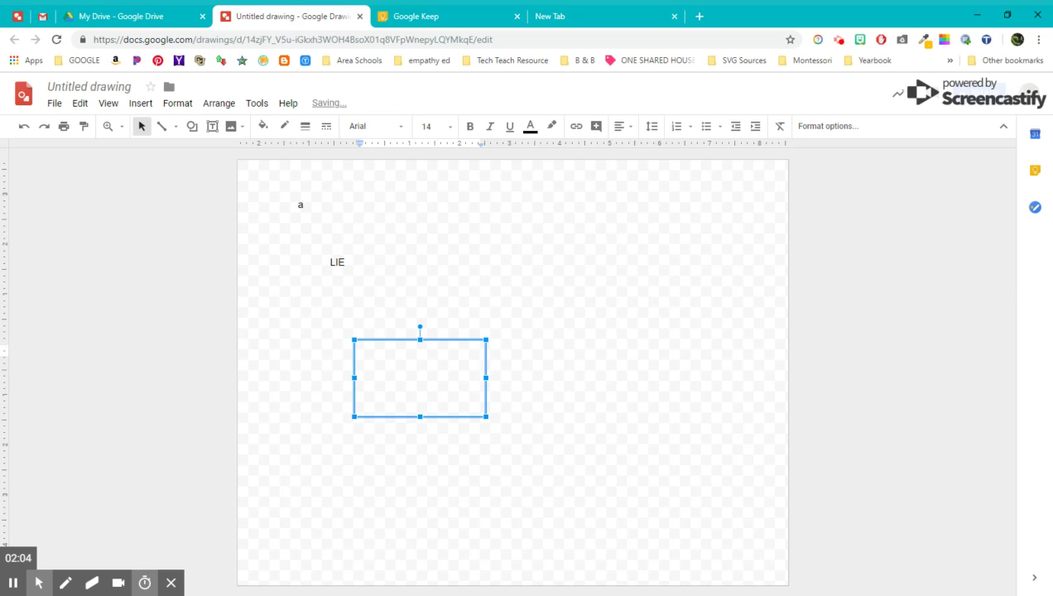
text(Cannot)
click(225, 146)
Step: Add a text box reading "LIVE" below and to the right of the word Cannot
click(212, 129)
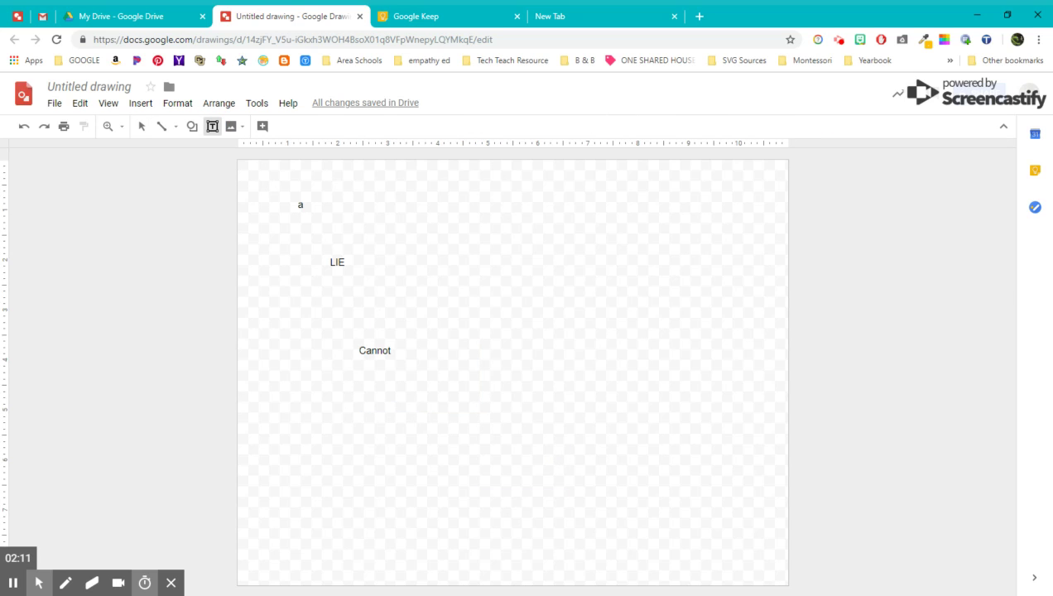
drag(480, 409, 597, 487)
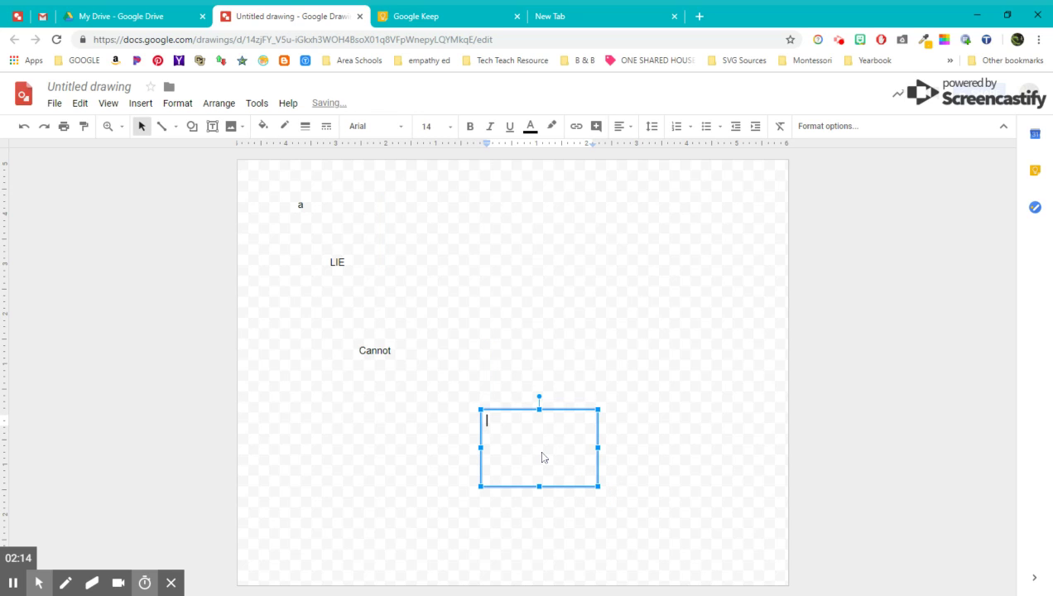
text(LIVE)
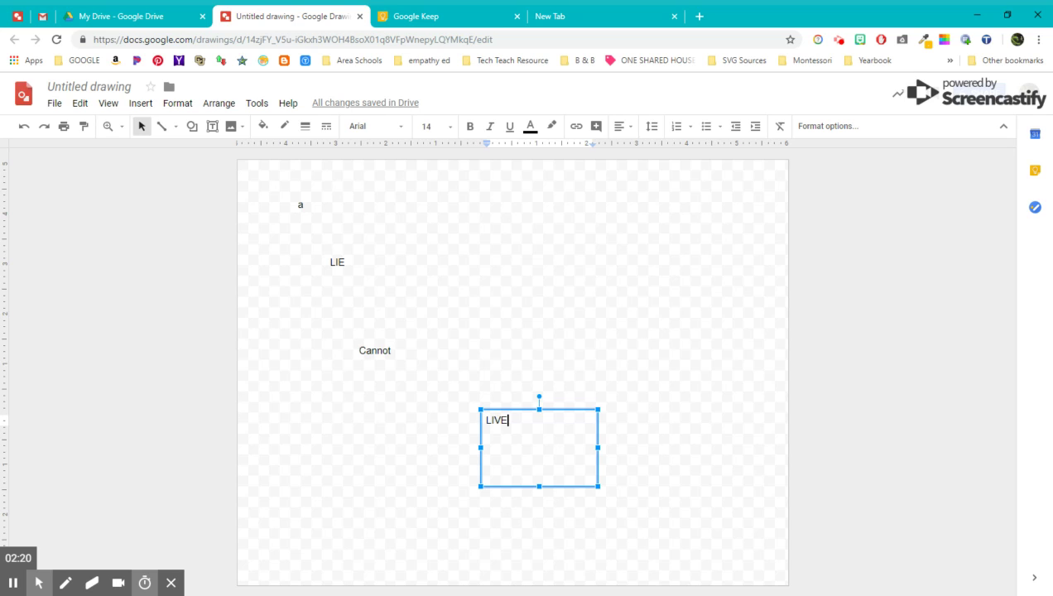
Step: Move the LIE text box slightly to the left and select the word inside it
click(347, 263)
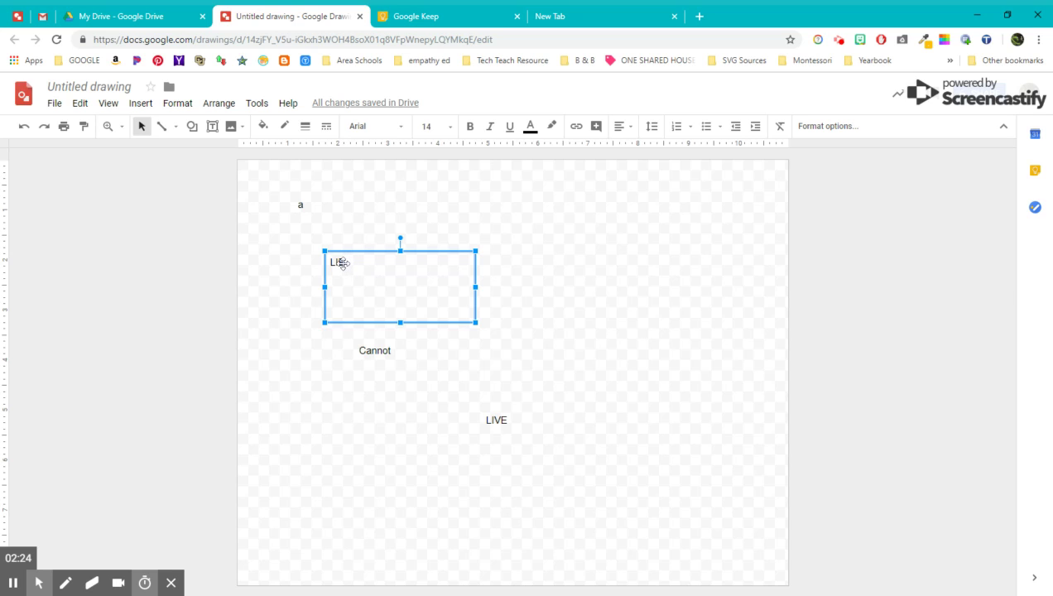
mouse_move(340, 264)
mouse_down()
mouse_move(350, 270)
mouse_move(341, 265)
mouse_up()
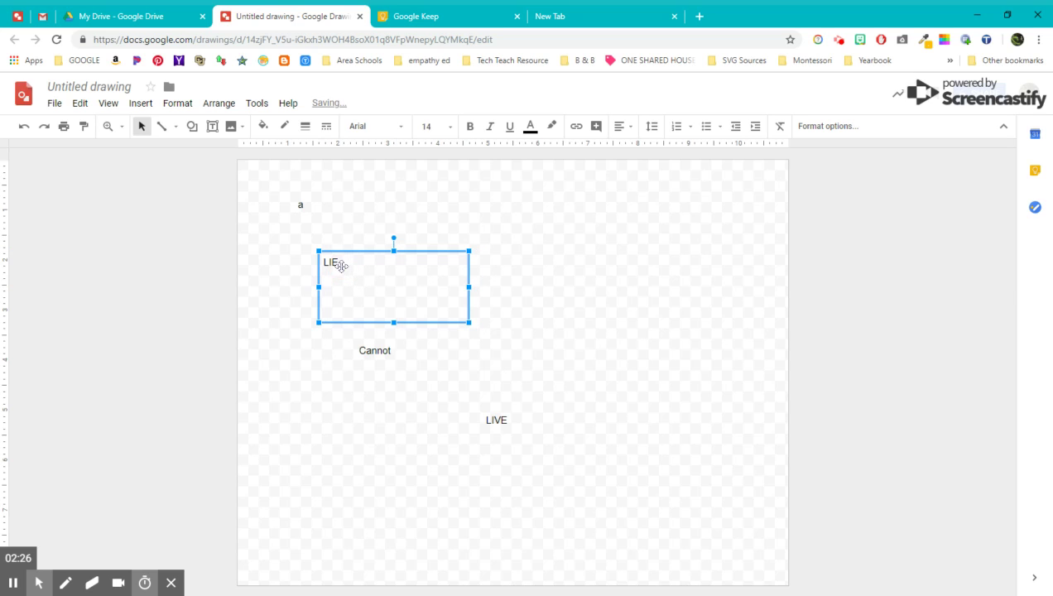
click(325, 262)
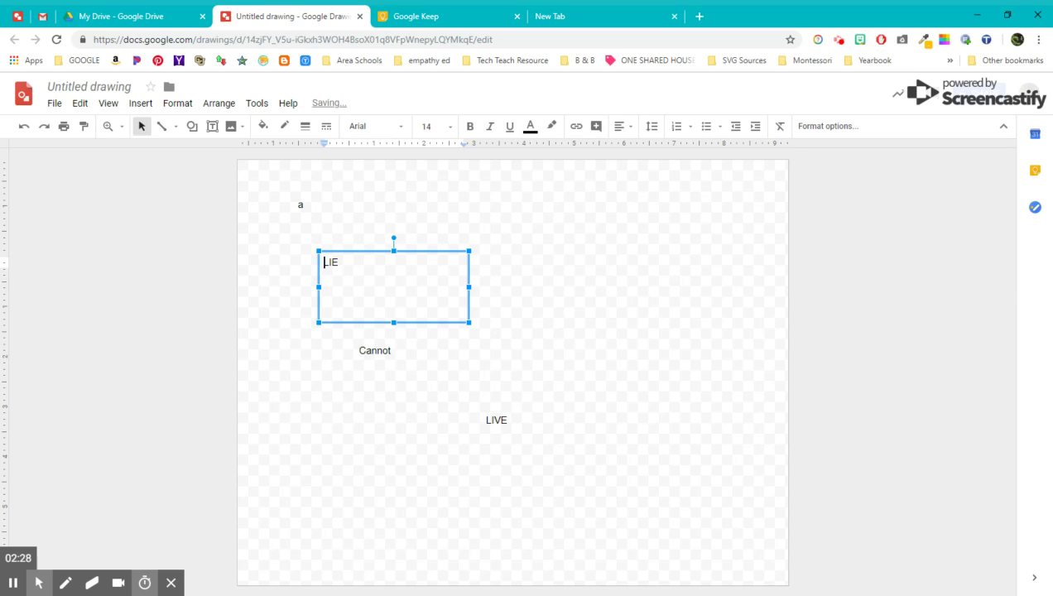
drag(326, 262, 360, 266)
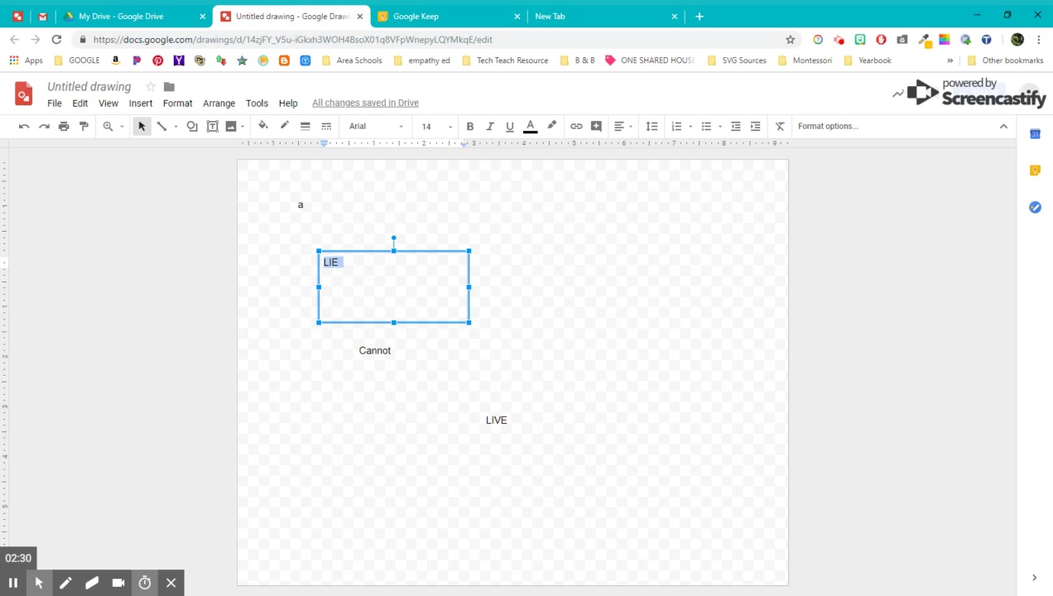
Step: Browse the additional fonts filtered to Serif for a typeface suited to the word LIE
click(403, 134)
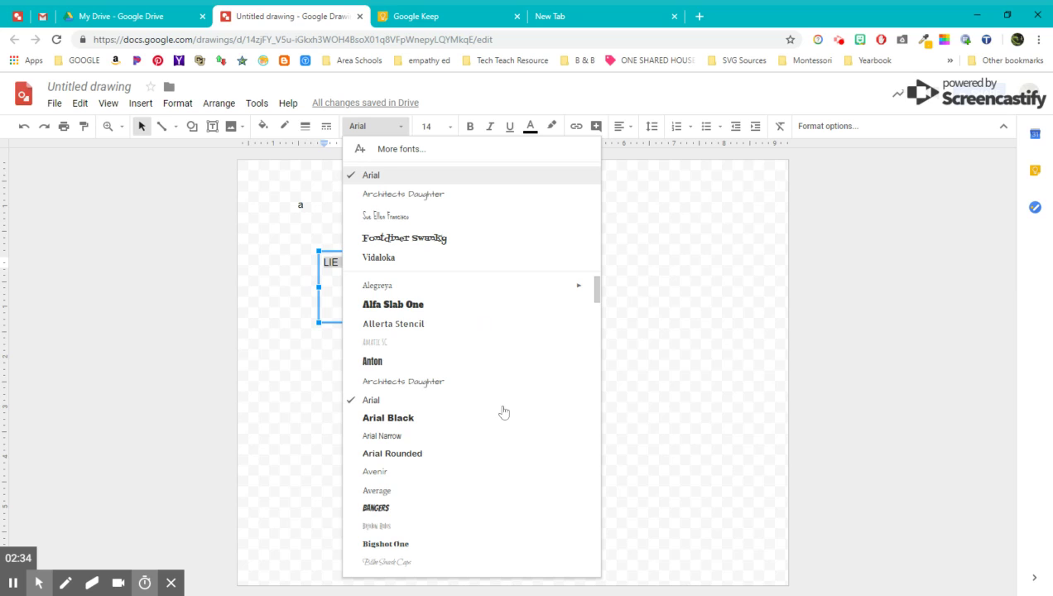
click(391, 152)
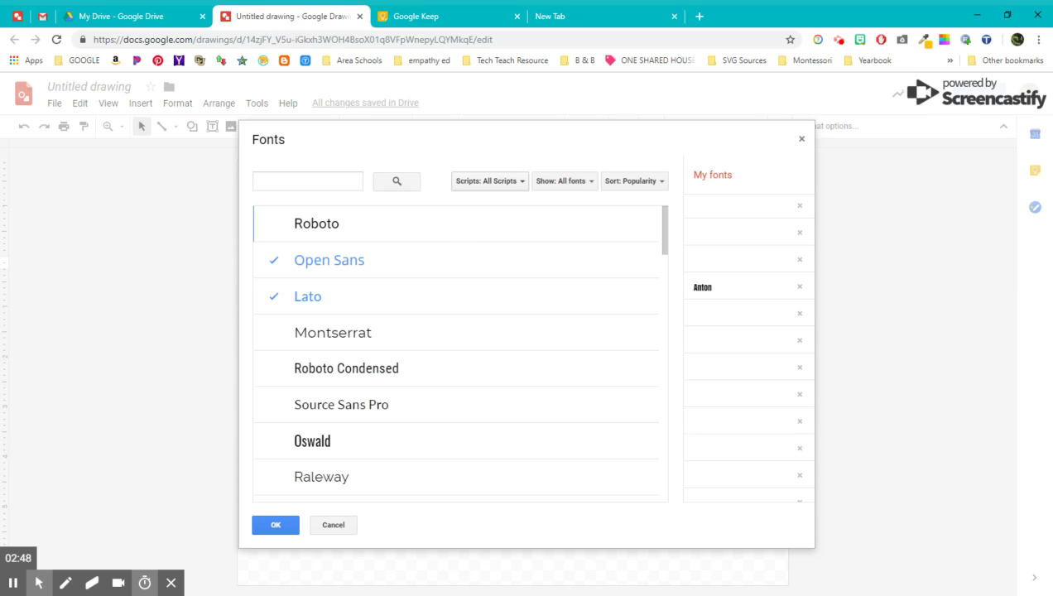
click(579, 184)
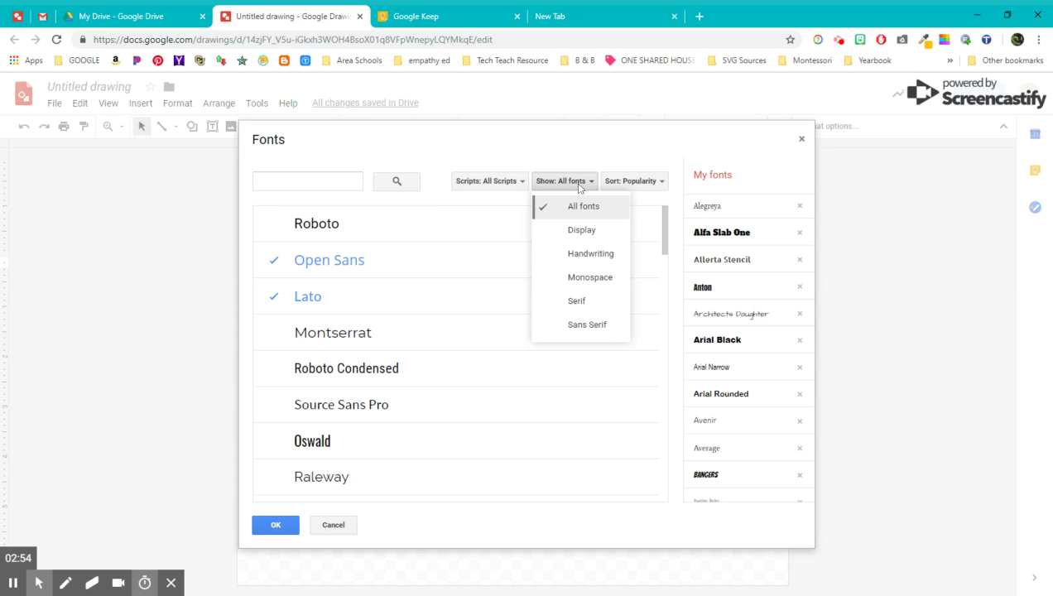
click(577, 301)
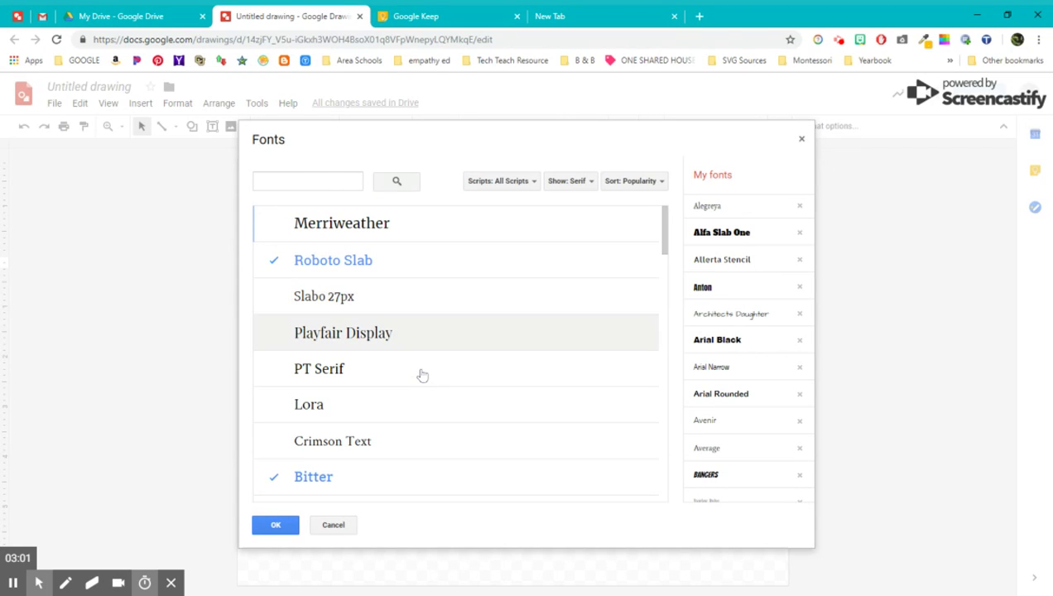
scroll(423, 389, down, 5)
scroll(427, 395, down, 4)
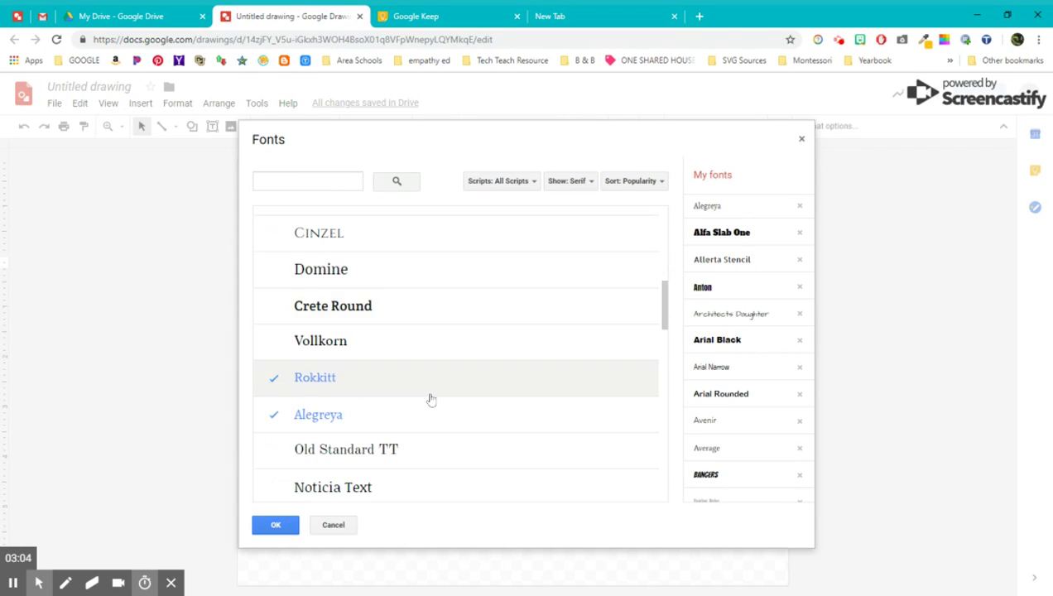
scroll(430, 400, down, 3)
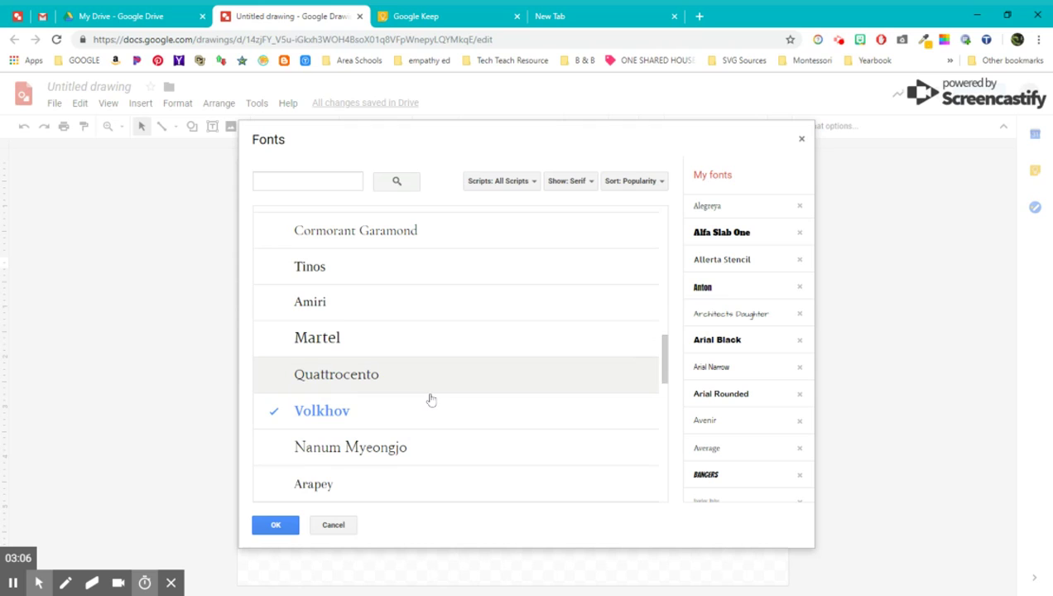
scroll(431, 400, down, 5)
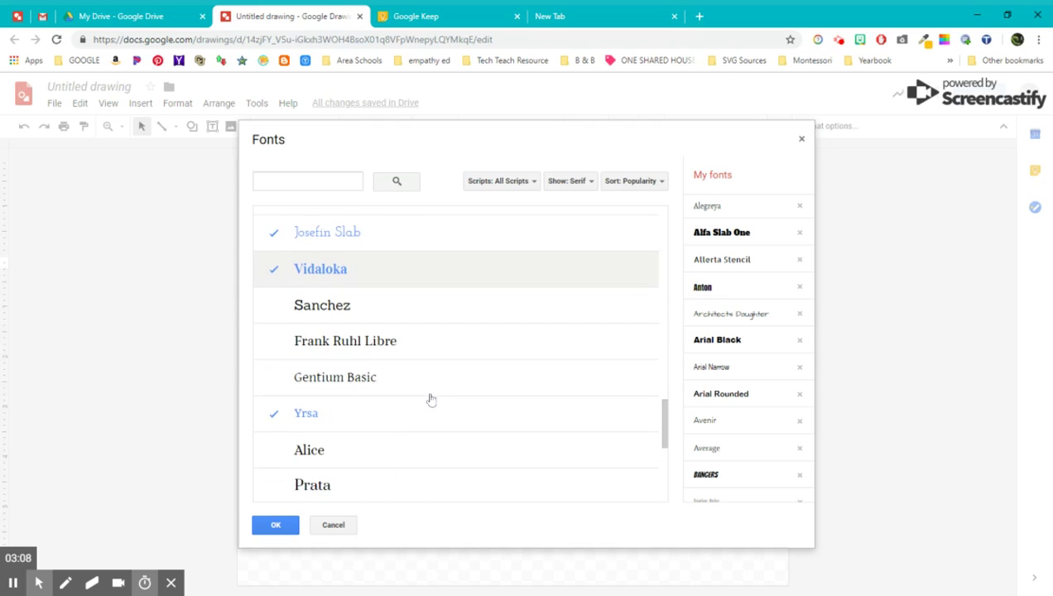
scroll(430, 400, down, 1)
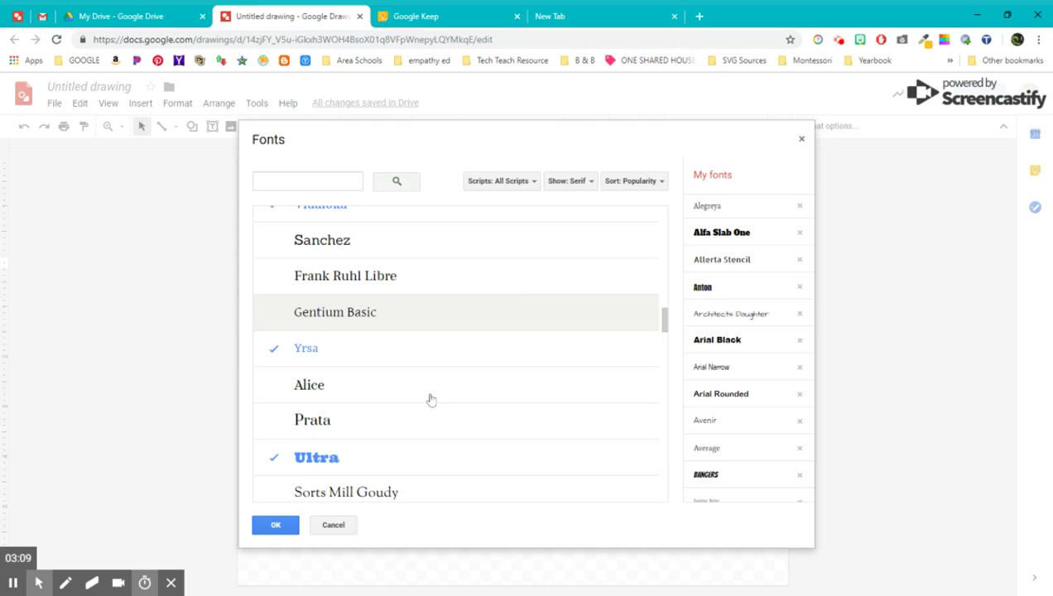
scroll(430, 399, down, 4)
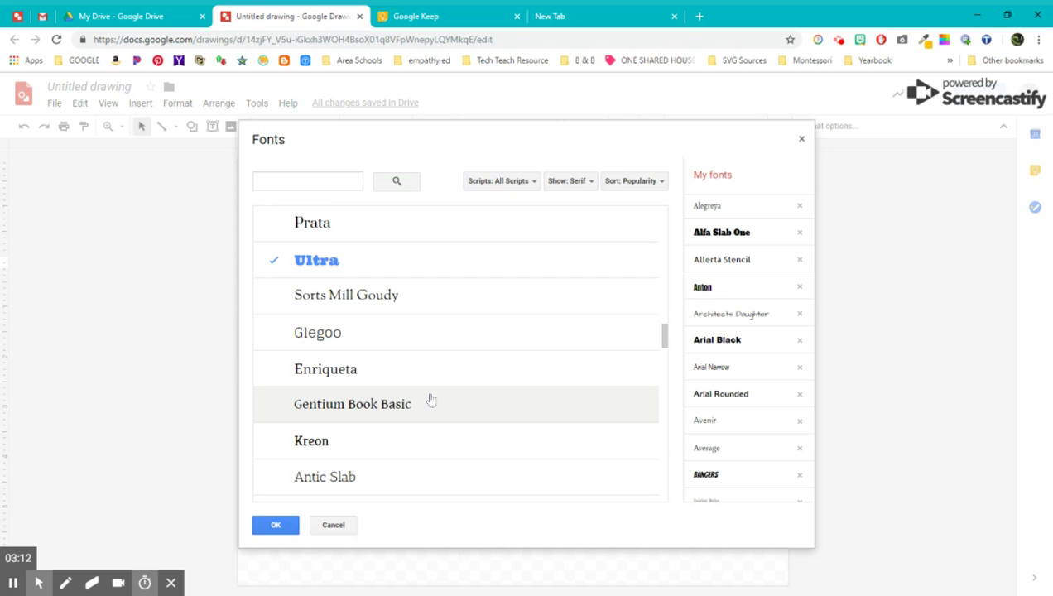
scroll(430, 400, down, 6)
scroll(431, 399, up, 12)
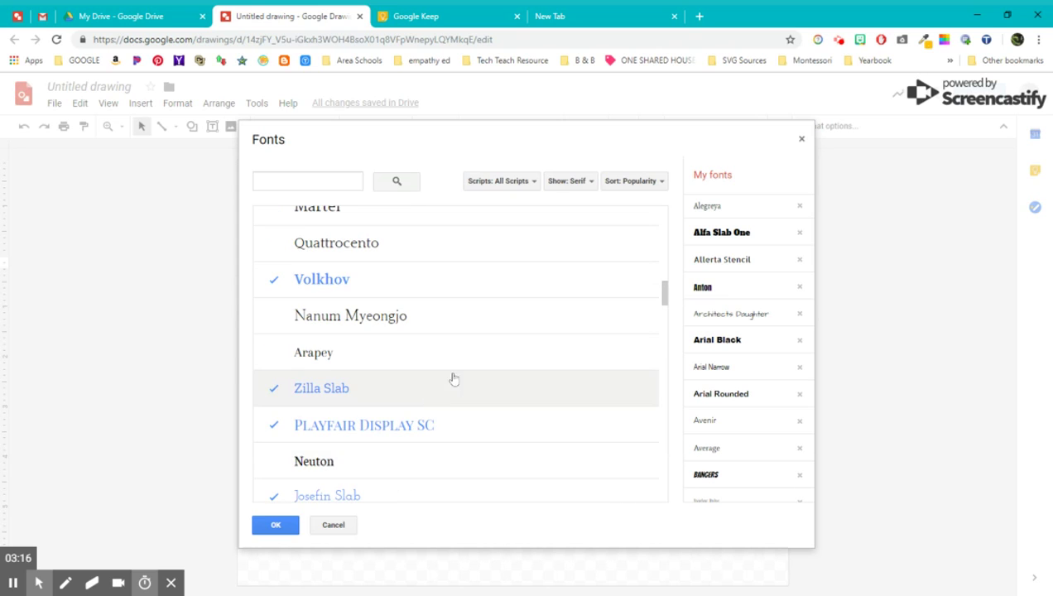
scroll(517, 405, down, 5)
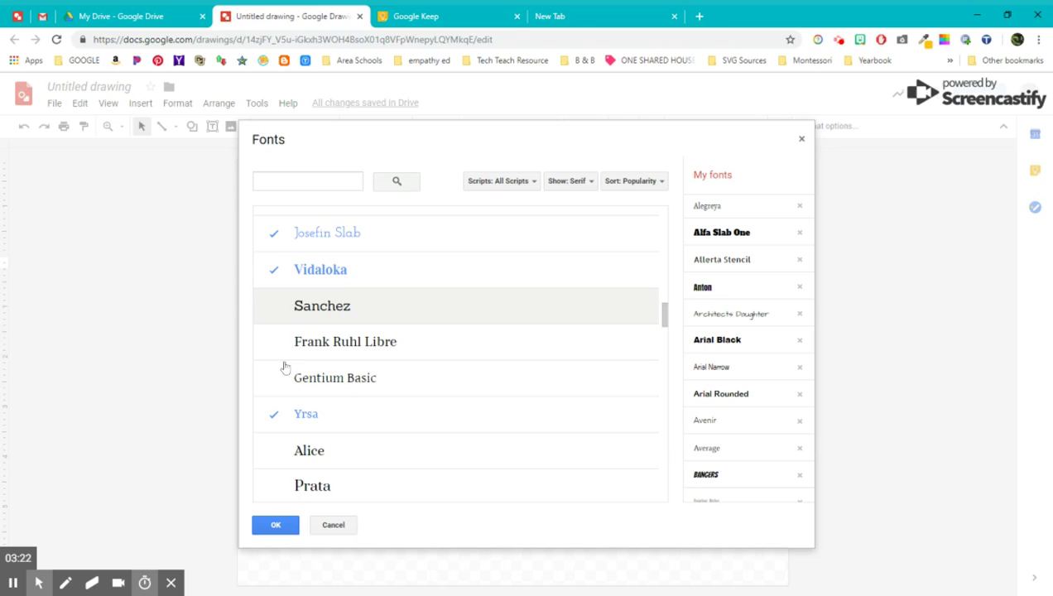
click(285, 526)
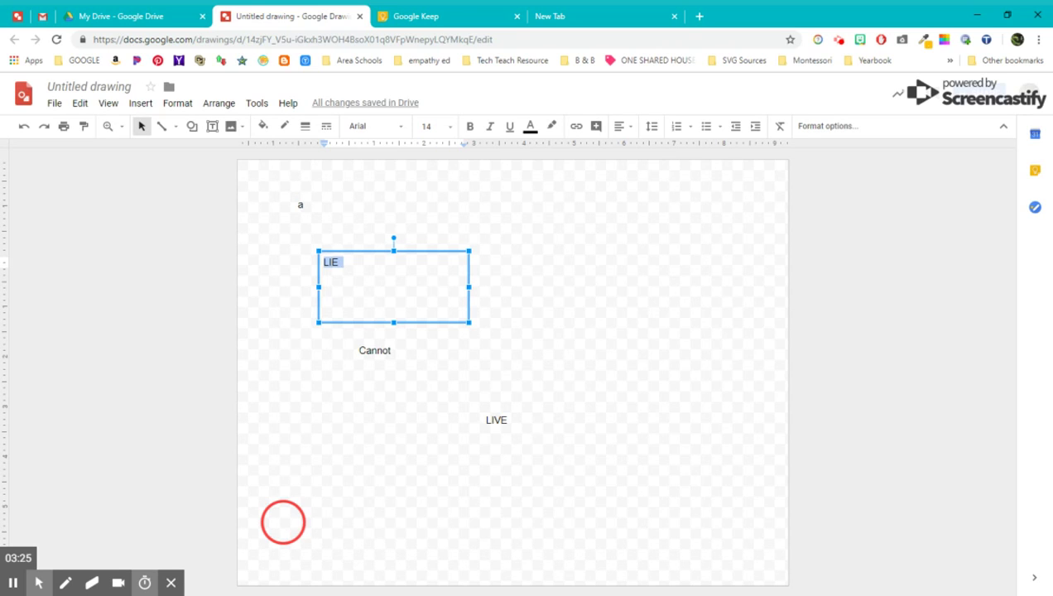
Step: Set the font of the selected word LIE to Vidaloka
click(402, 127)
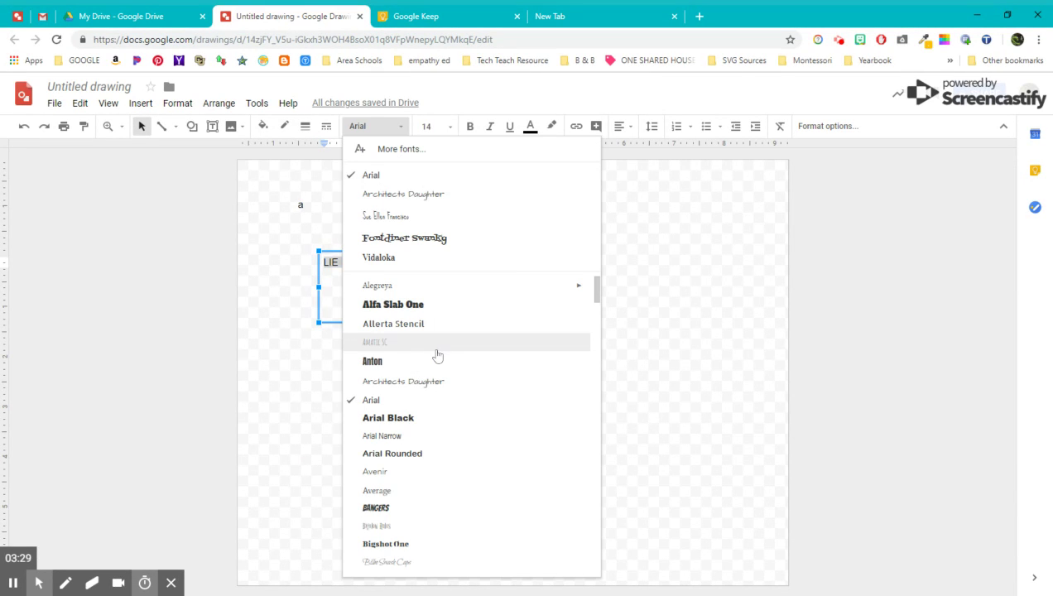
scroll(456, 355, down, 15)
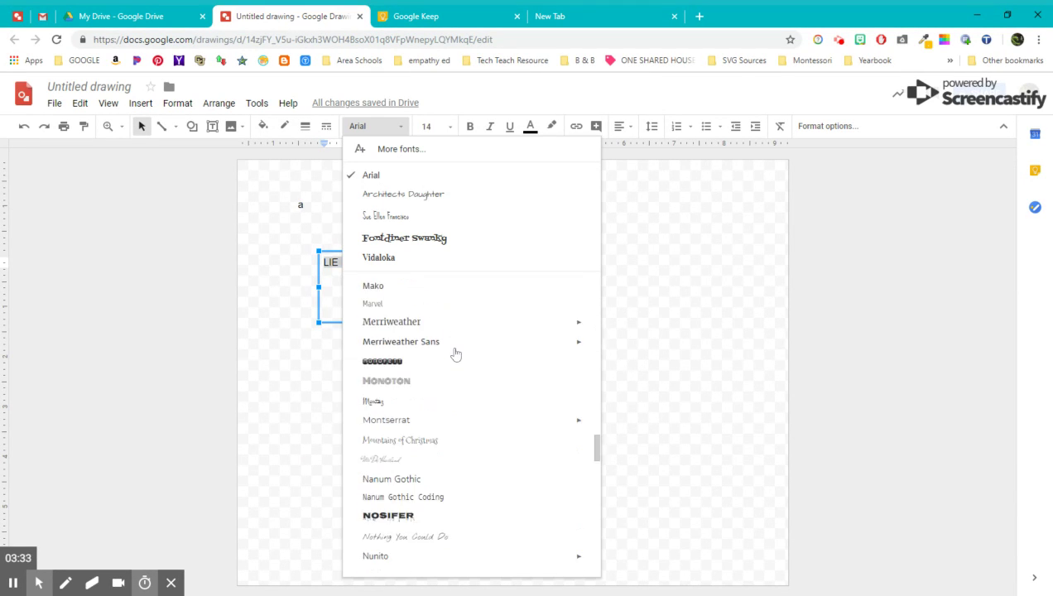
scroll(455, 354, down, 10)
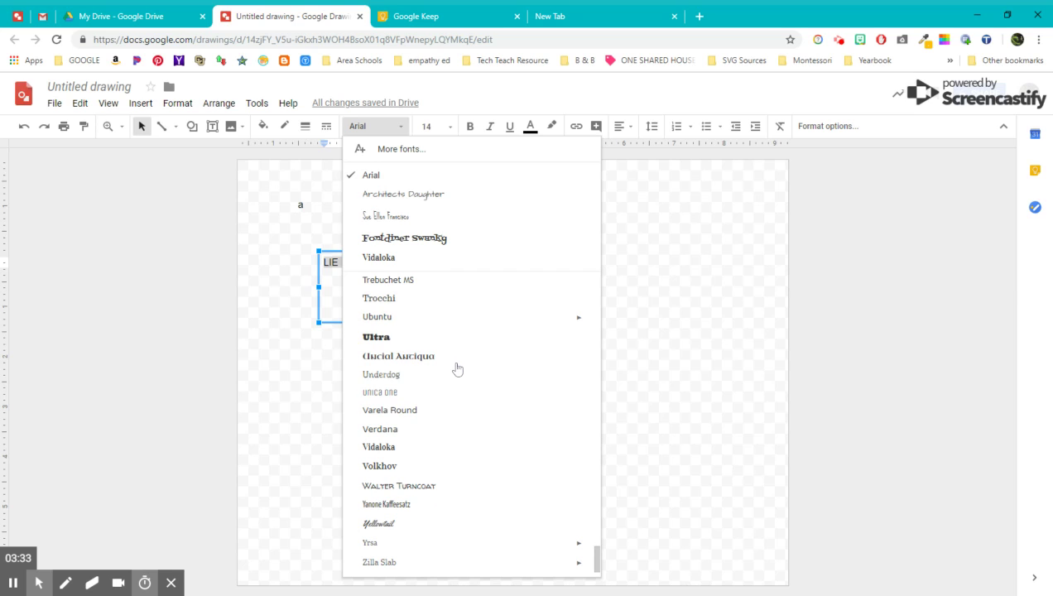
click(379, 448)
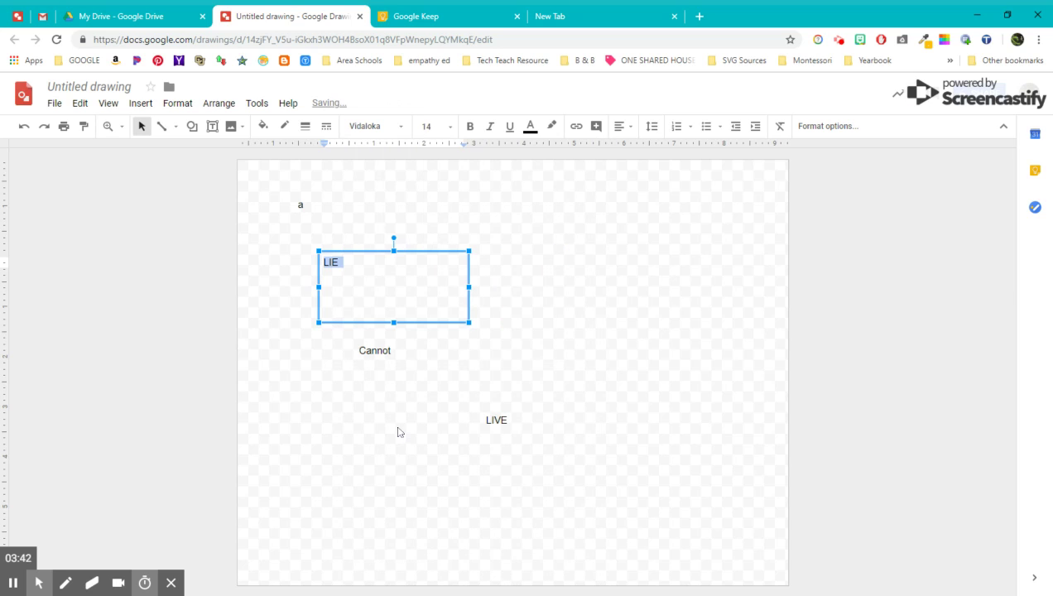
Step: Enlarge the word LIE, trying font size 60 and settling on 96
click(450, 129)
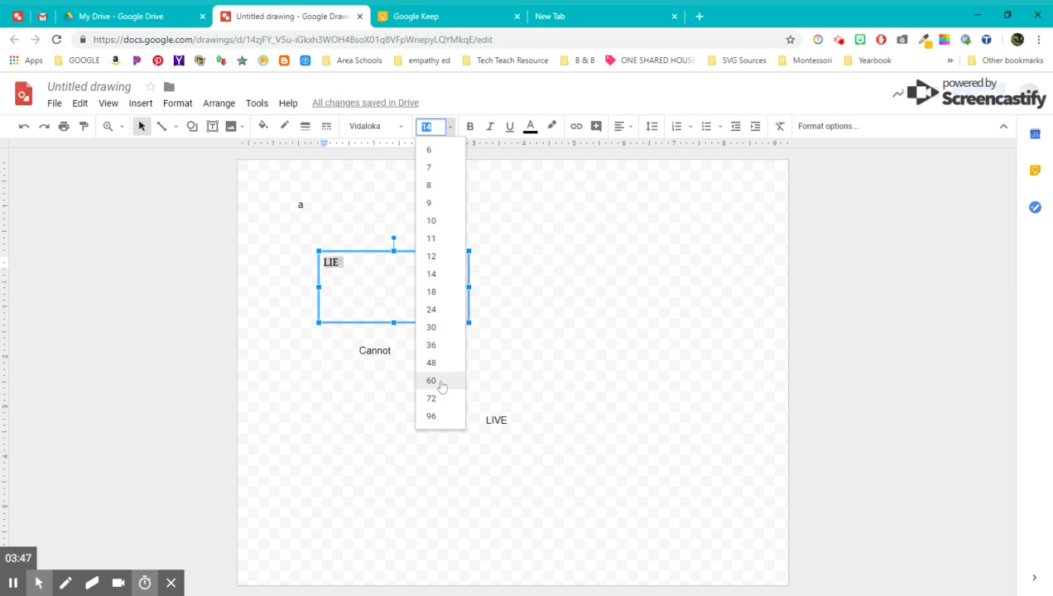
click(442, 387)
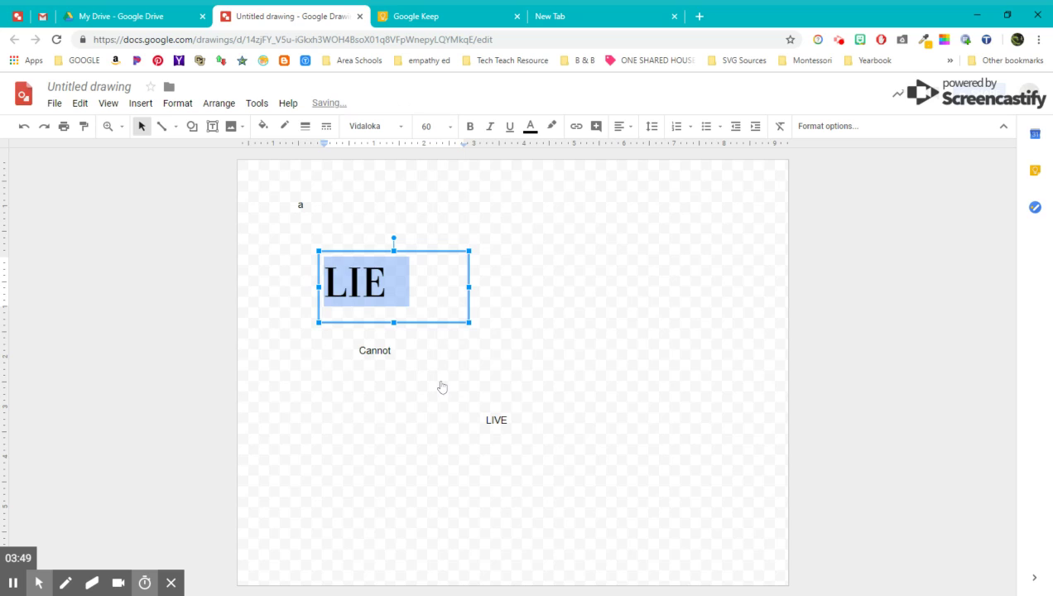
click(448, 128)
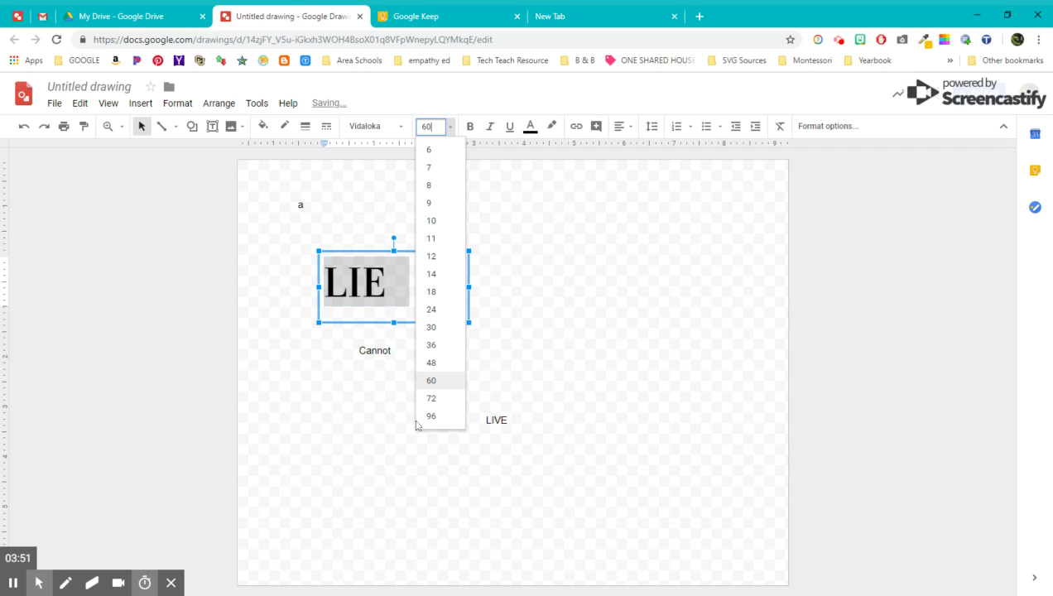
click(430, 418)
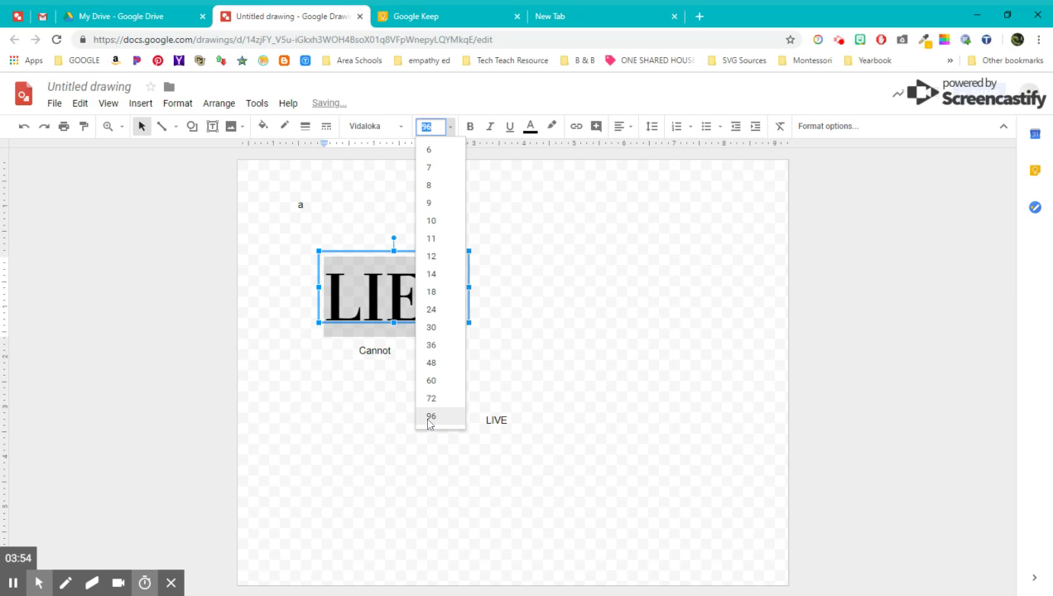
Step: Format the word LIVE in Vidaloka at size 96 and widen its text box so the word fits on one line
click(505, 421)
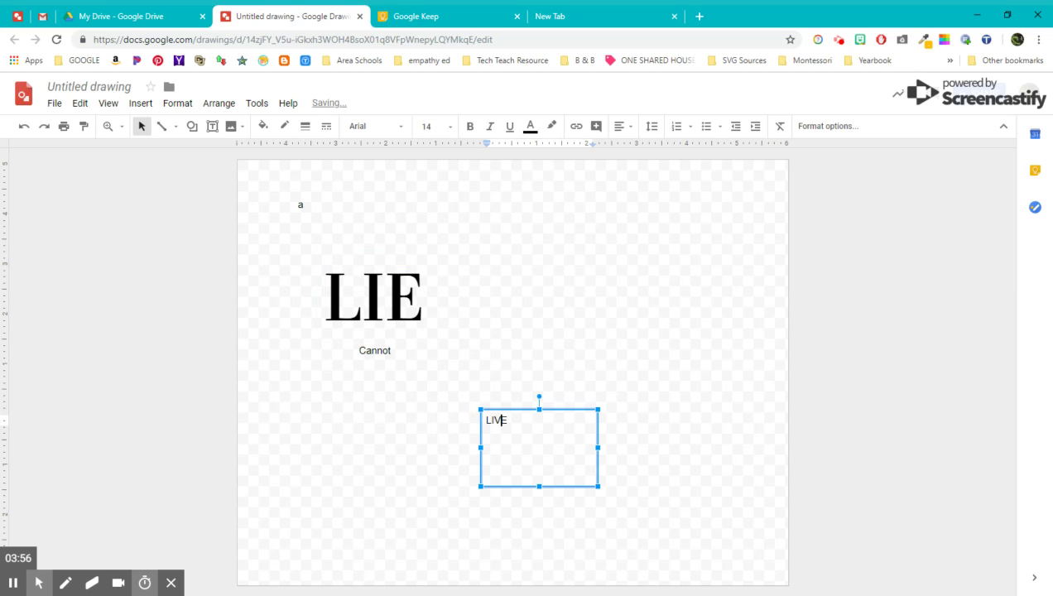
double_click(486, 420)
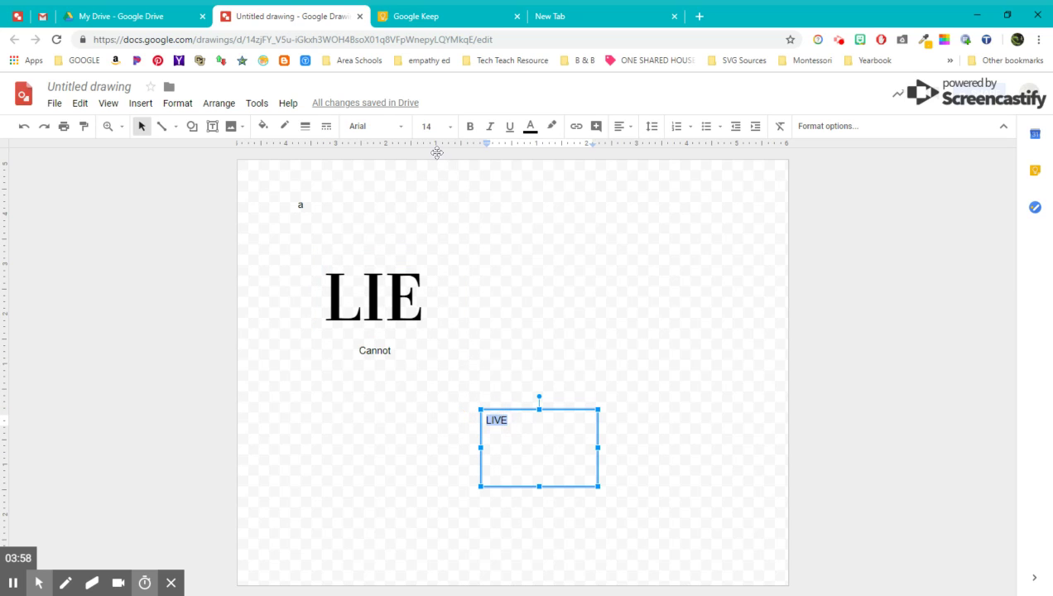
click(450, 130)
click(431, 415)
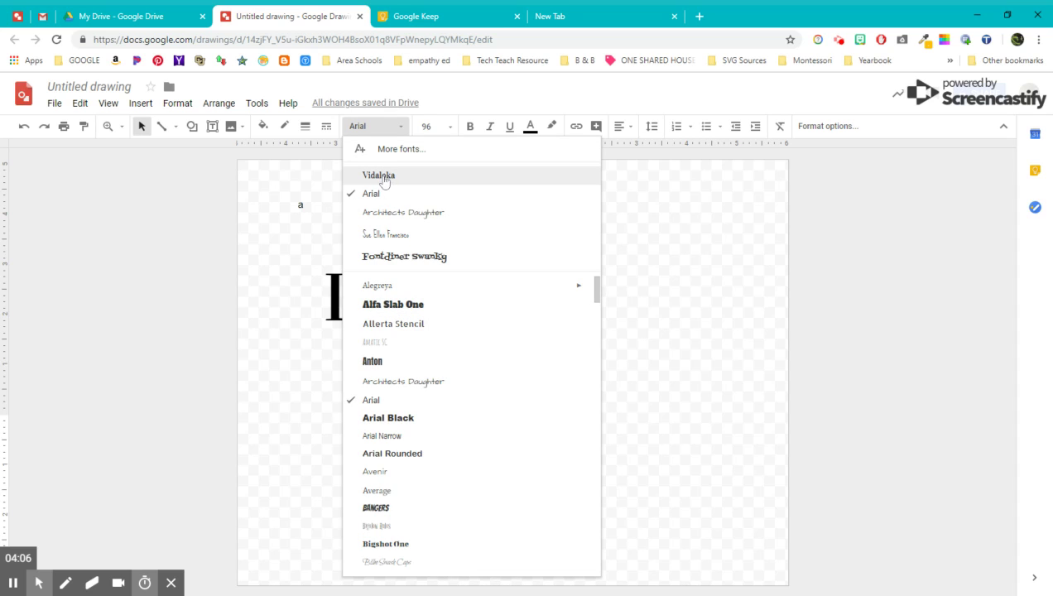
click(383, 177)
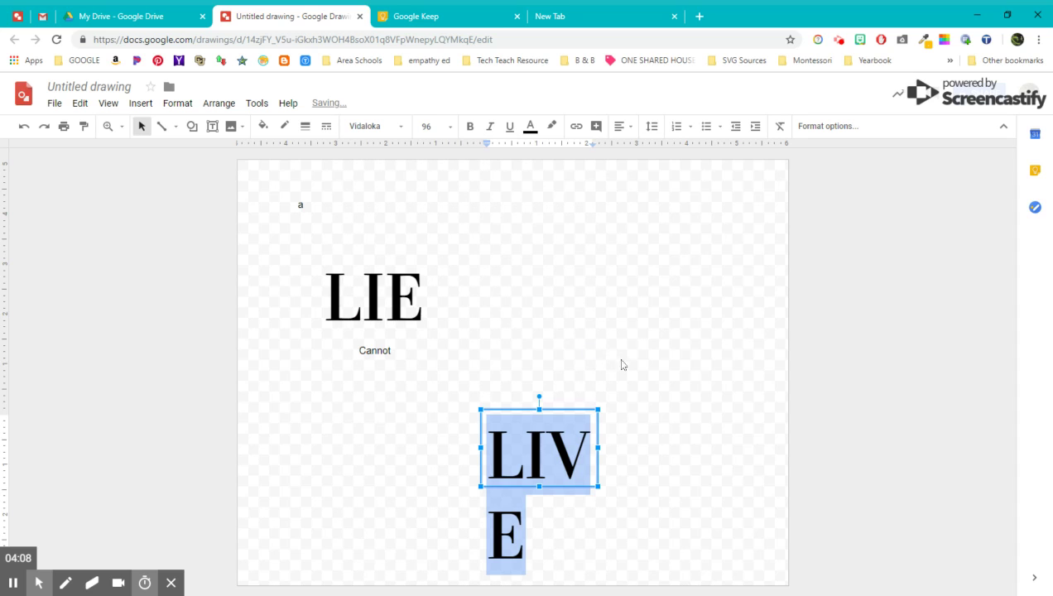
drag(655, 446, 697, 447)
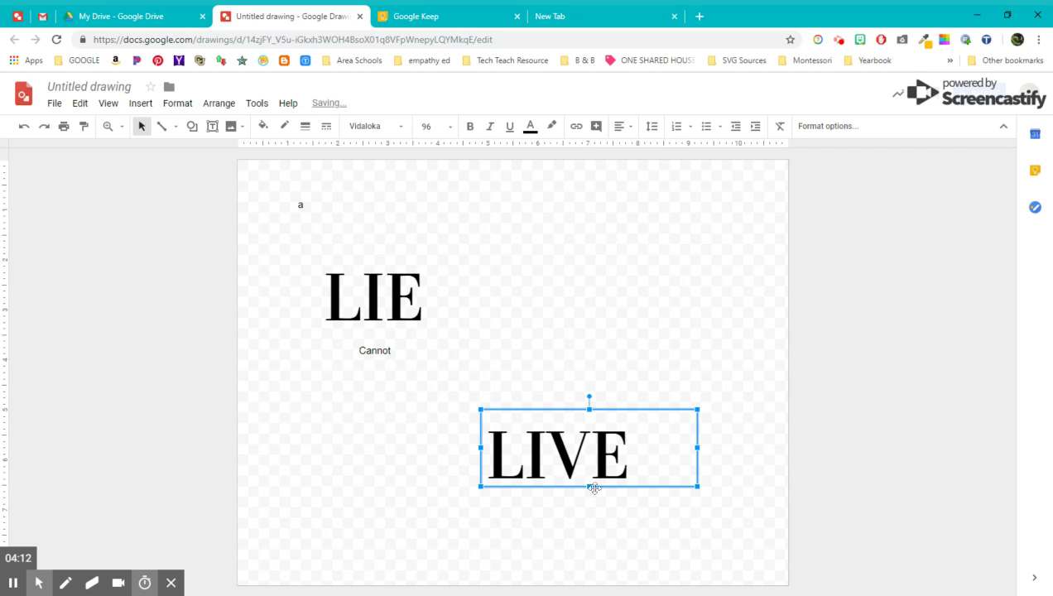
Step: Move LIVE toward the lower-right corner of the canvas and shift LIE slightly upward, away from Cannot
drag(566, 409, 614, 454)
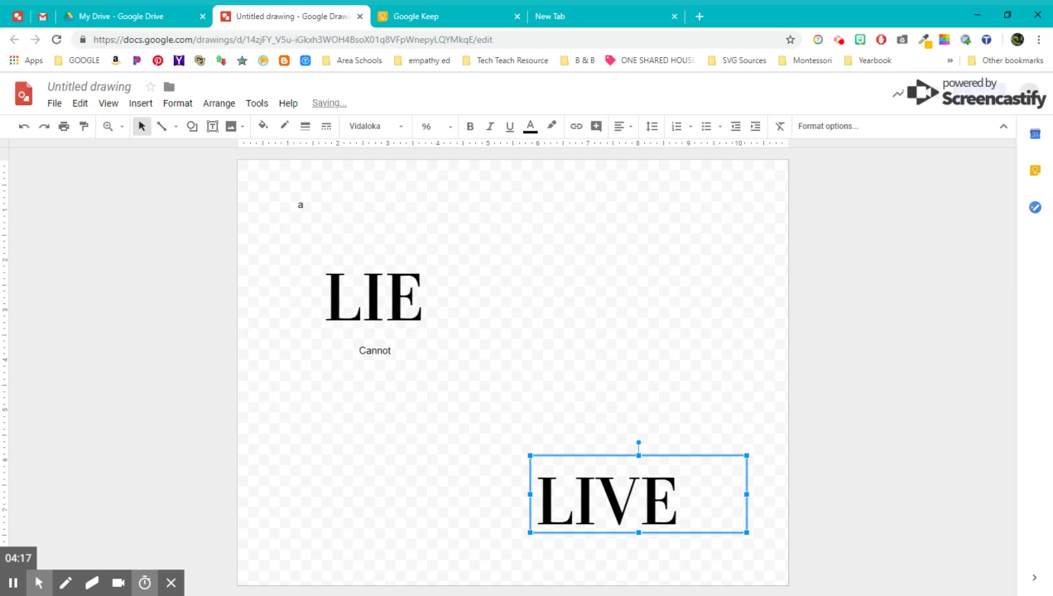
click(385, 295)
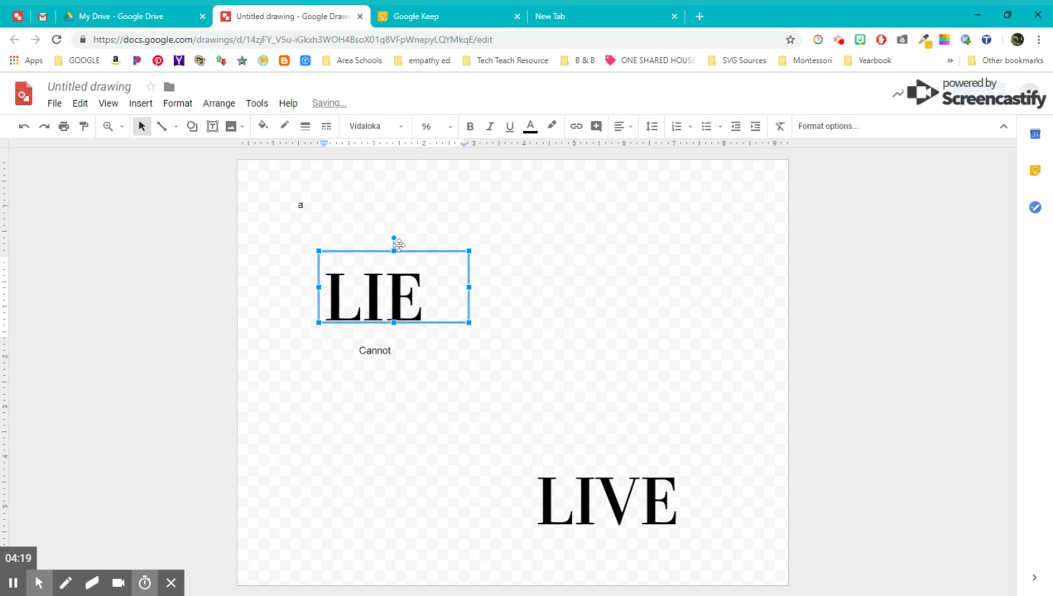
drag(397, 234, 395, 217)
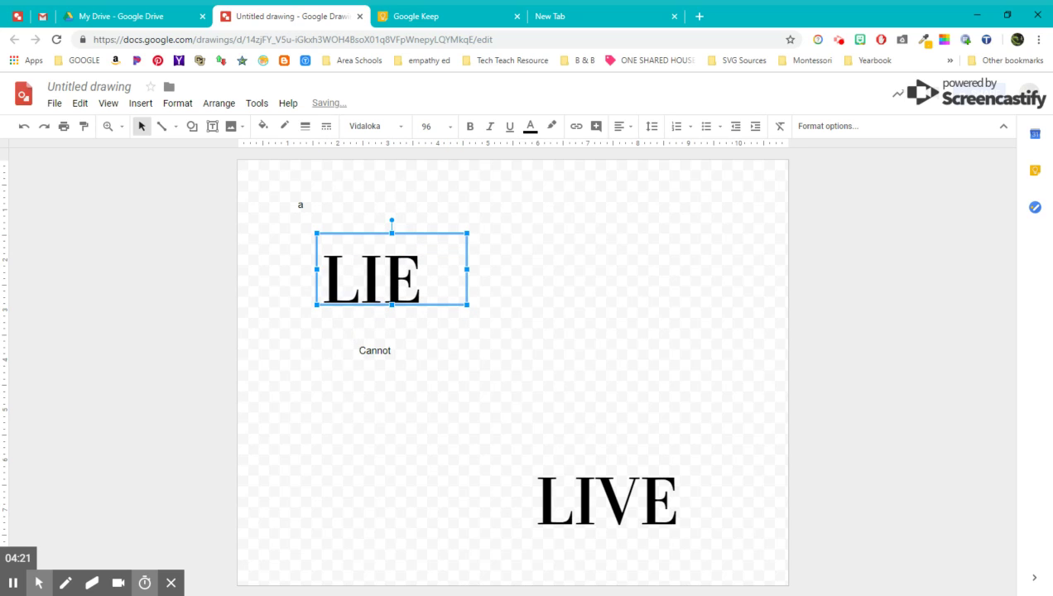
Step: Color the word Cannot dark red
click(354, 349)
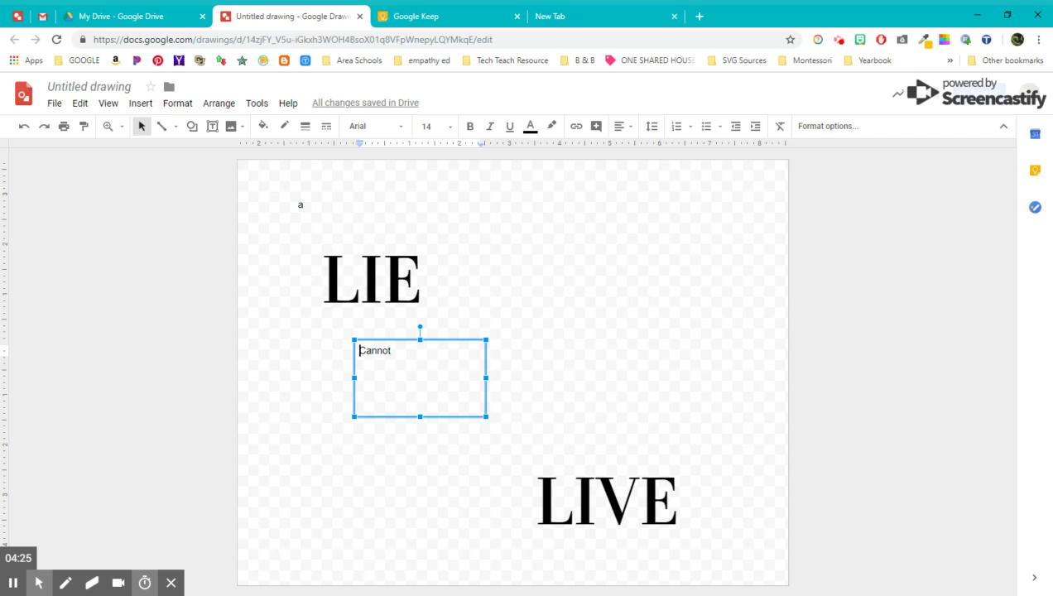
double_click(361, 351)
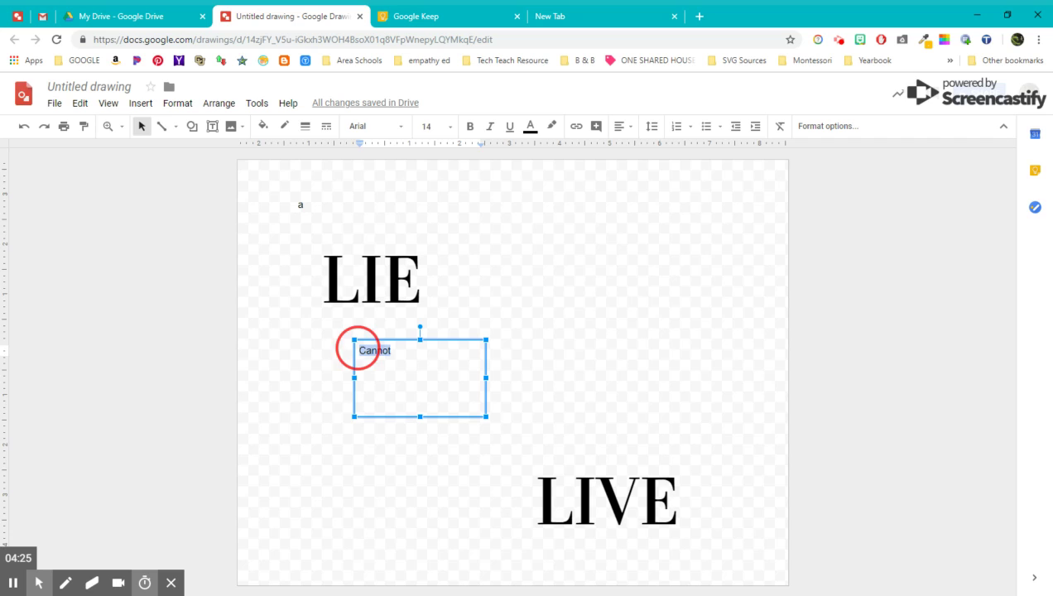
click(530, 127)
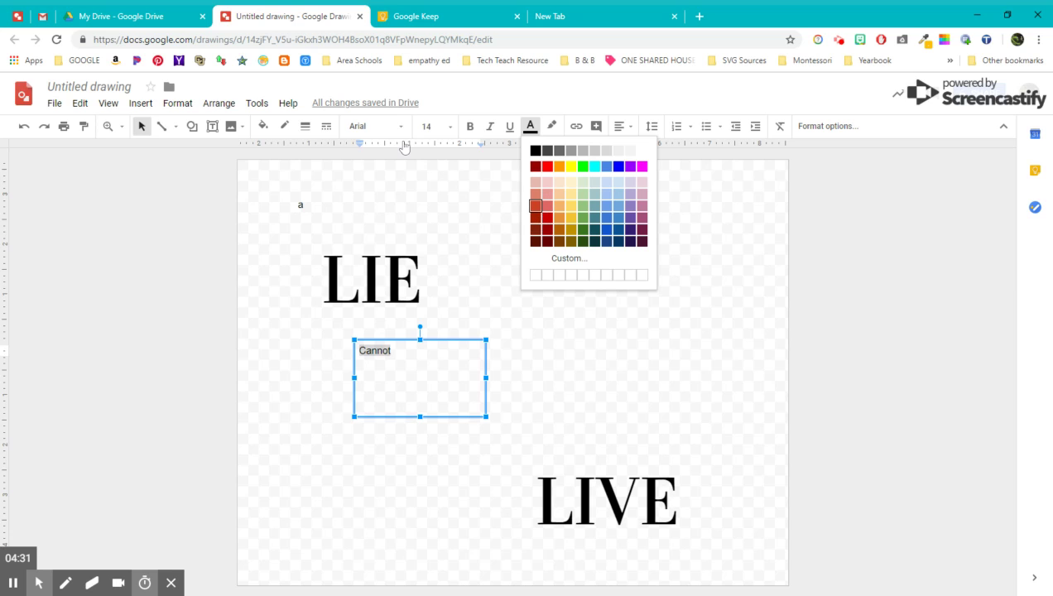
click(553, 223)
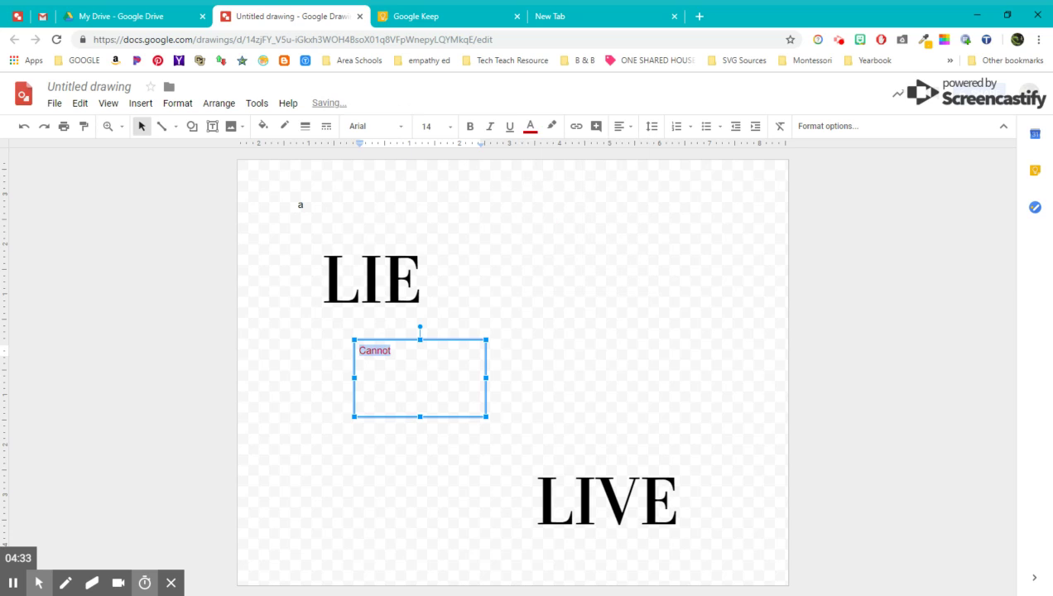
click(547, 218)
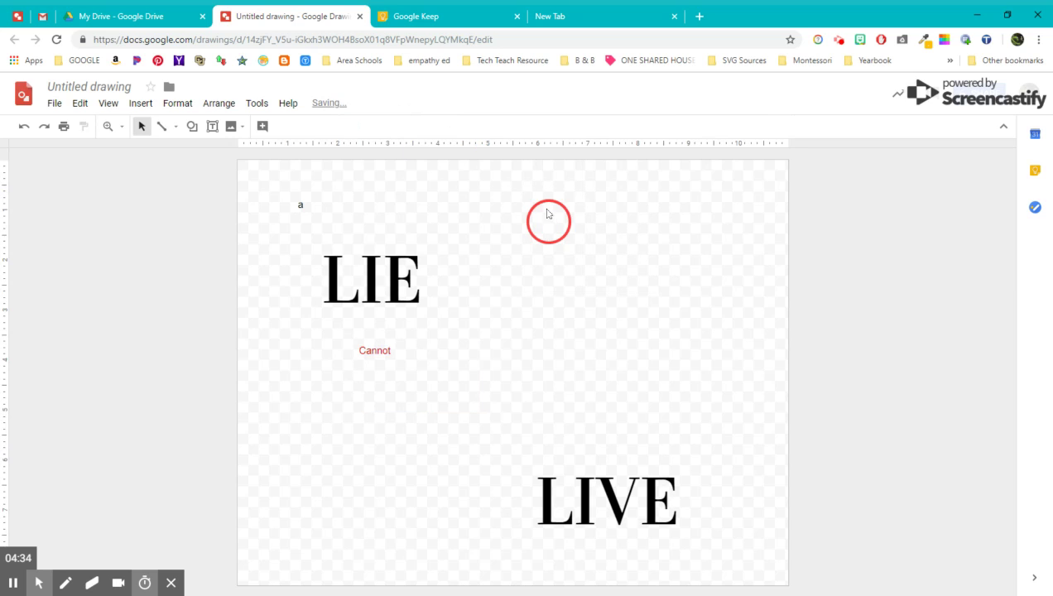
Step: Format the word Cannot in the Yellowtail font at size 96
click(371, 354)
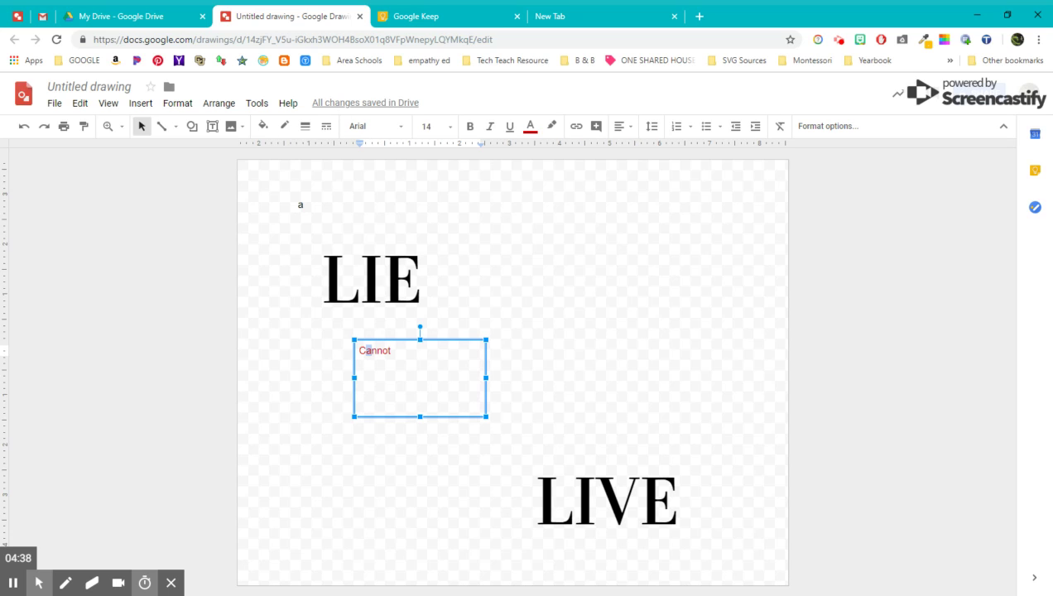
double_click(394, 351)
click(531, 126)
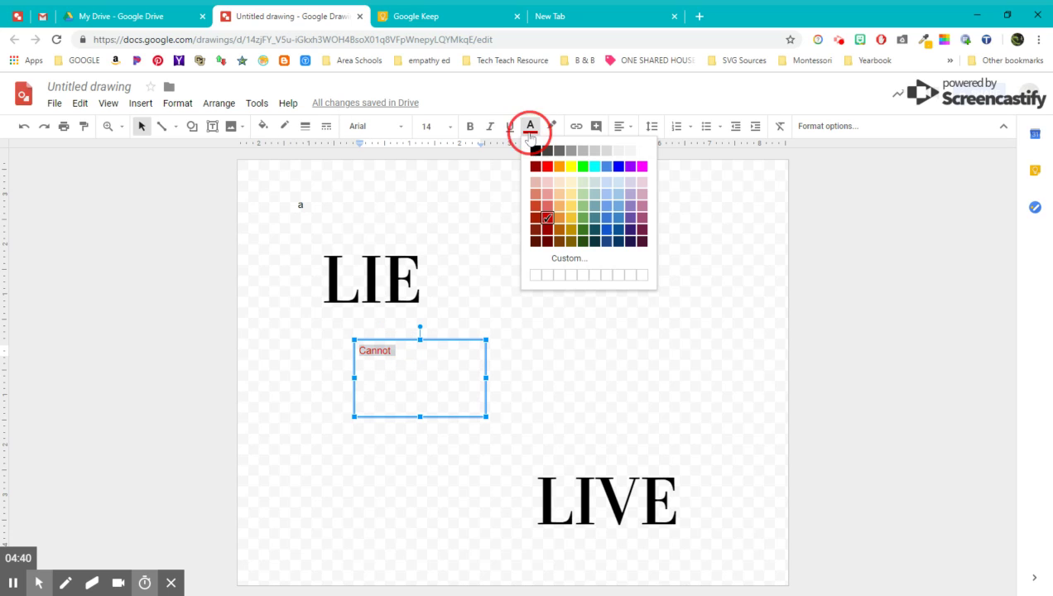
click(402, 128)
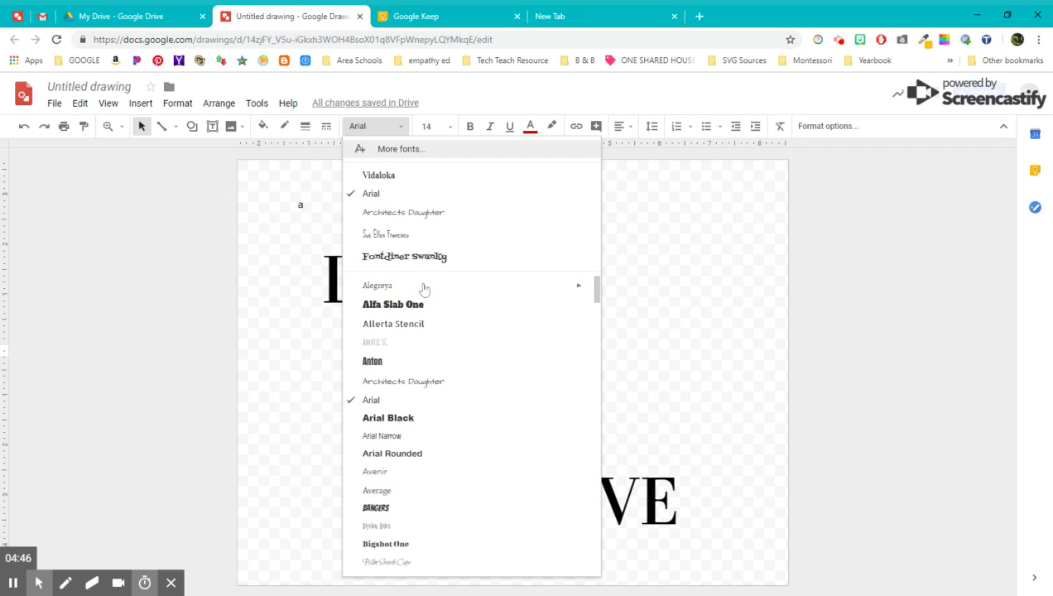
scroll(437, 346, down, 15)
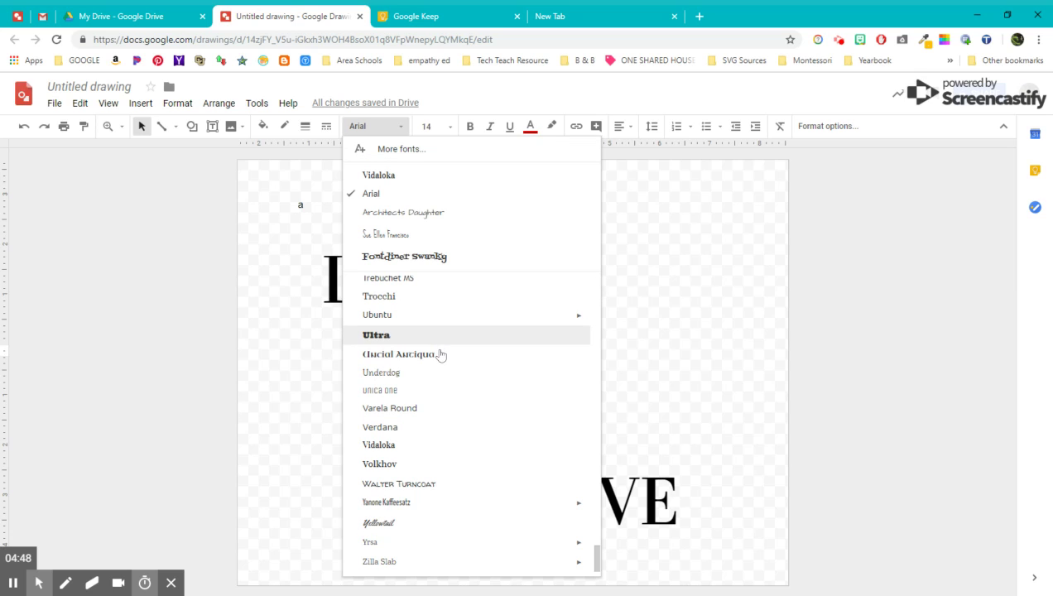
click(386, 524)
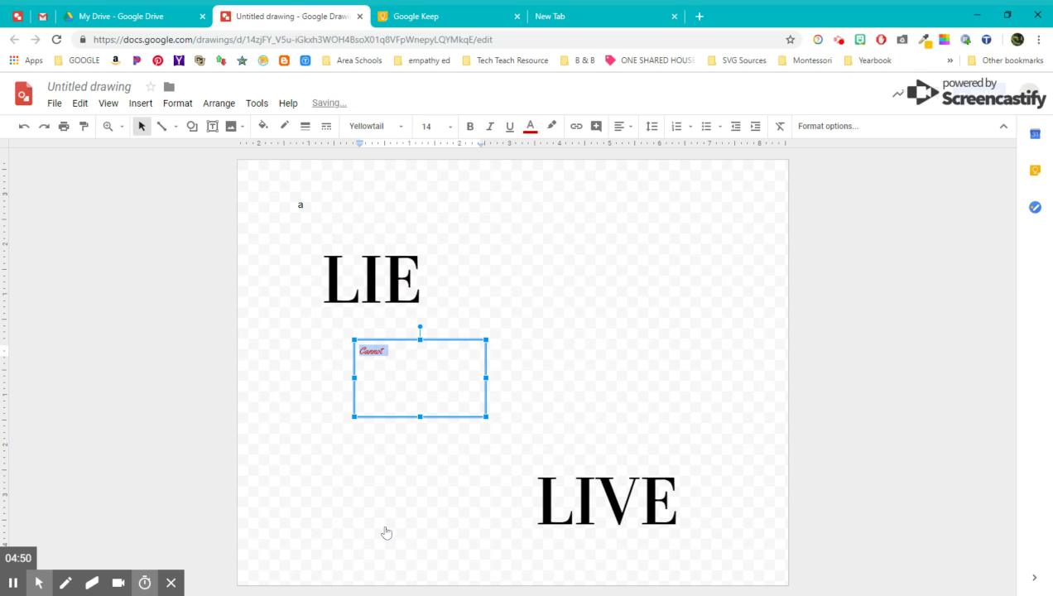
click(450, 129)
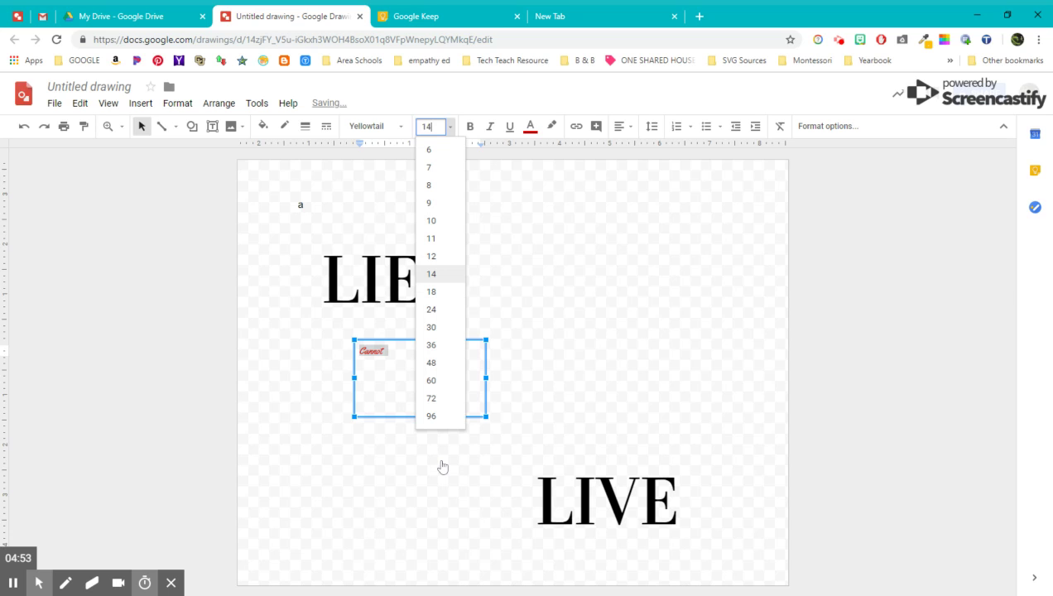
click(431, 416)
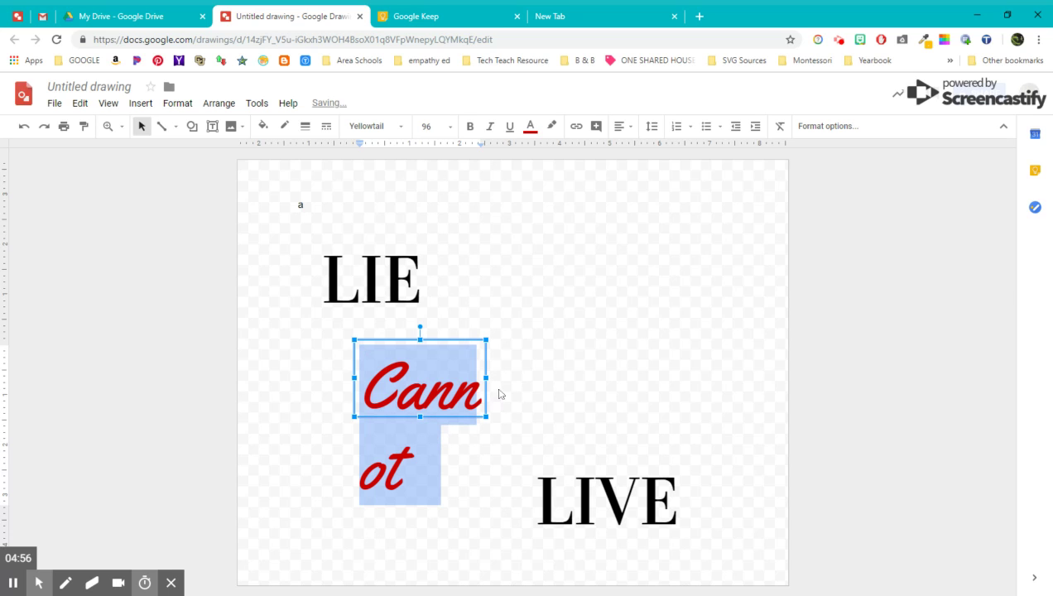
Step: Widen the Cannot text box so the word fits on one line and rotate it counterclockwise so it slants upward
drag(486, 377, 631, 373)
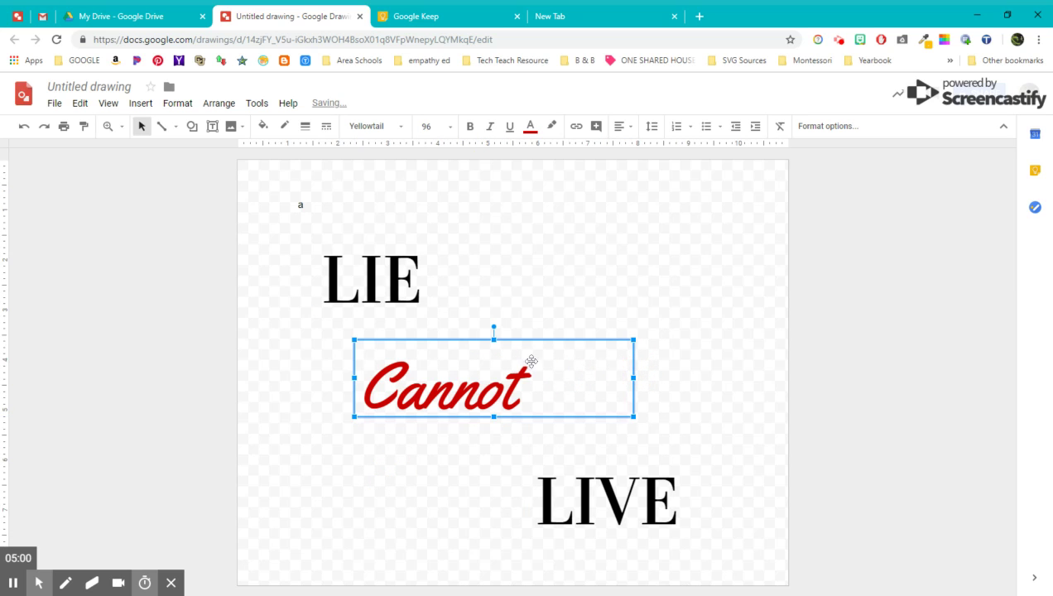
drag(493, 327, 465, 327)
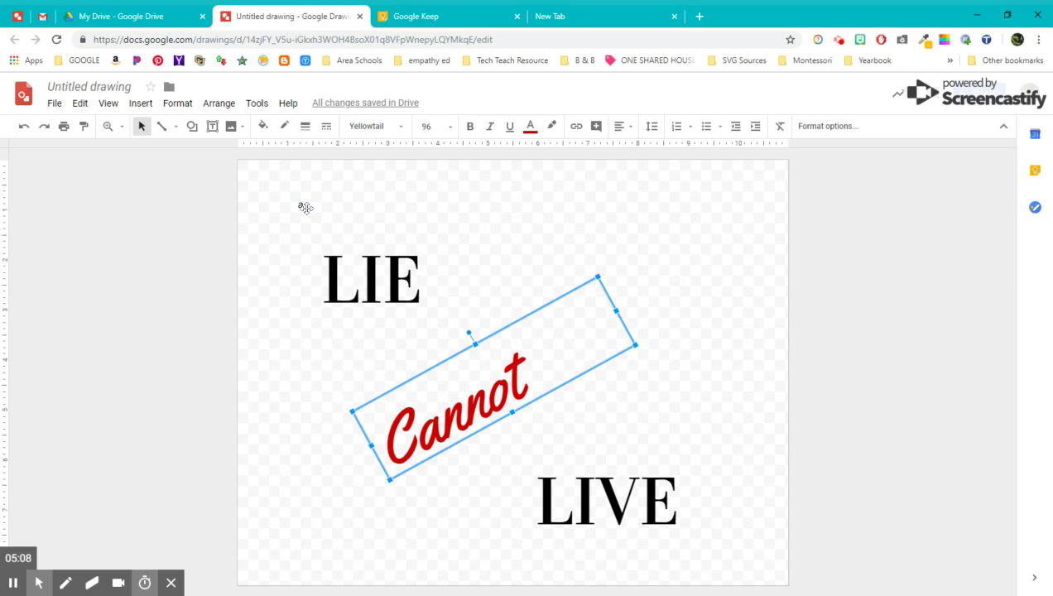
Step: Format the letter a in the Architects Daughter font at size 96
click(300, 205)
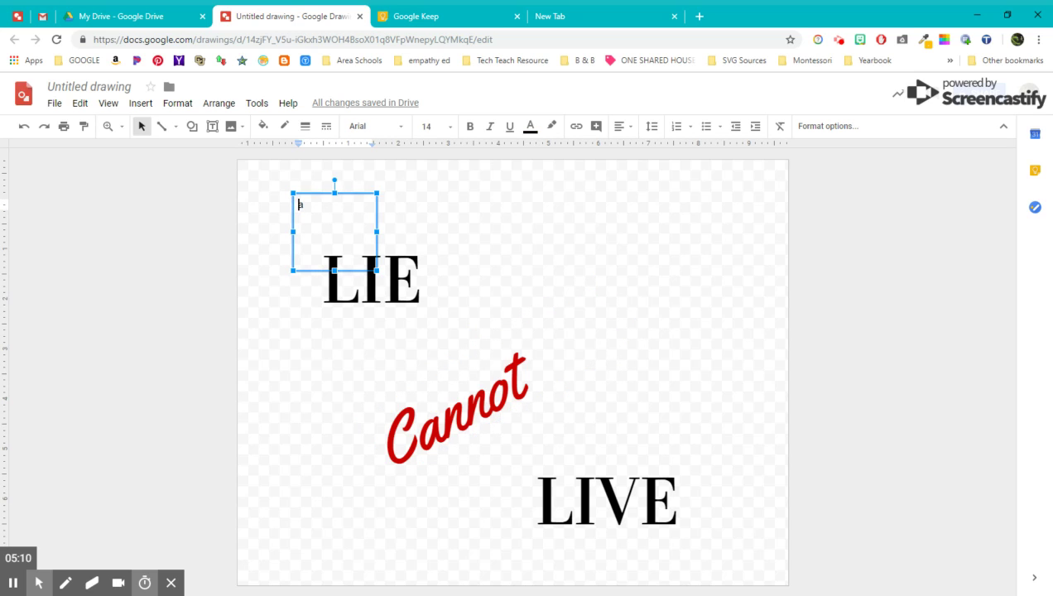
double_click(299, 206)
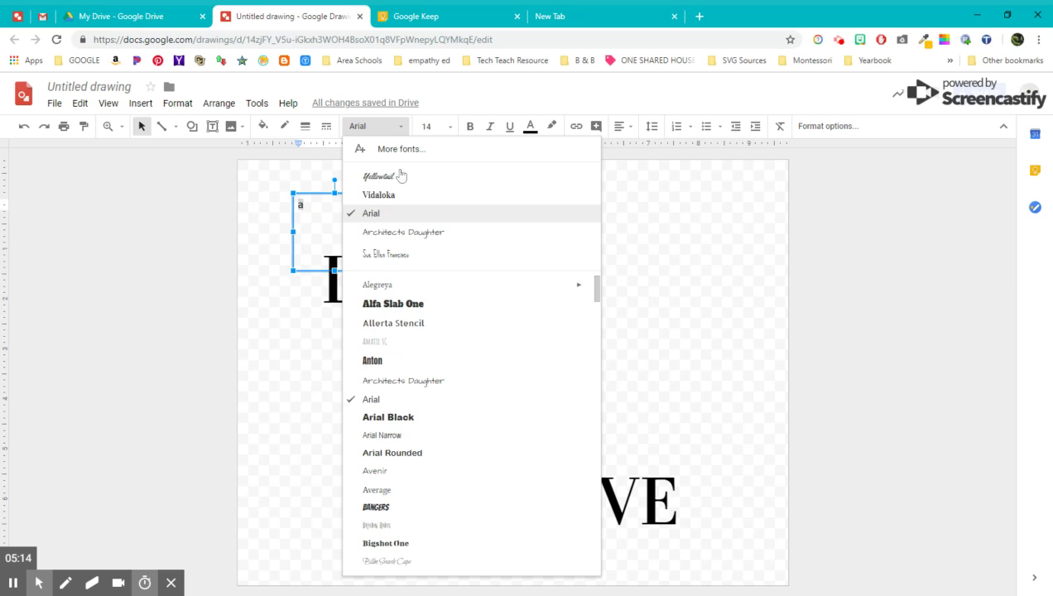
click(391, 231)
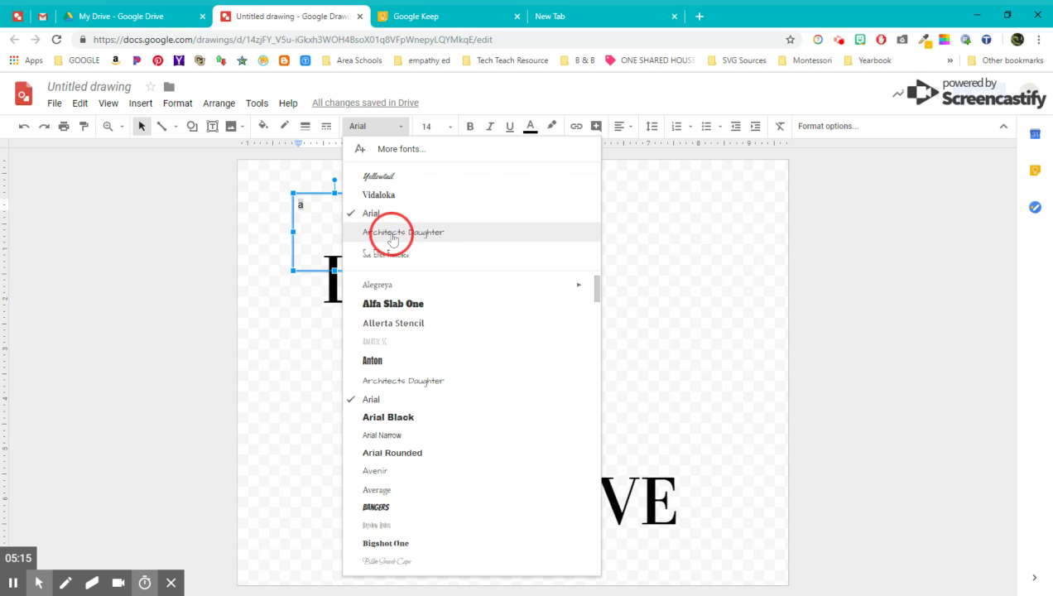
click(450, 126)
click(434, 416)
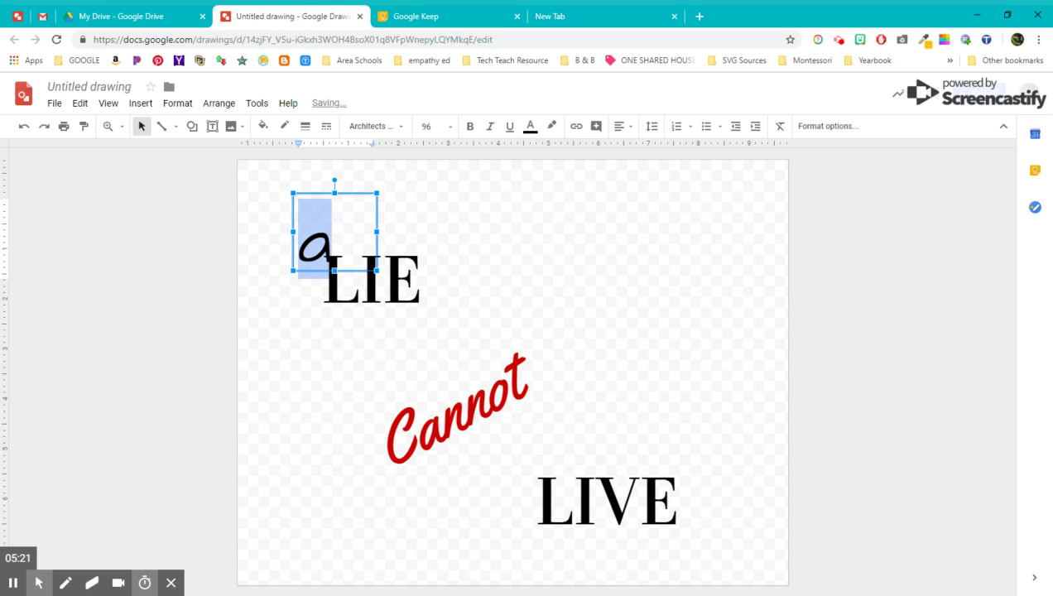
Step: Move the letter a up and left, and shift LIE down and right so the two words no longer overlap
drag(322, 193, 299, 185)
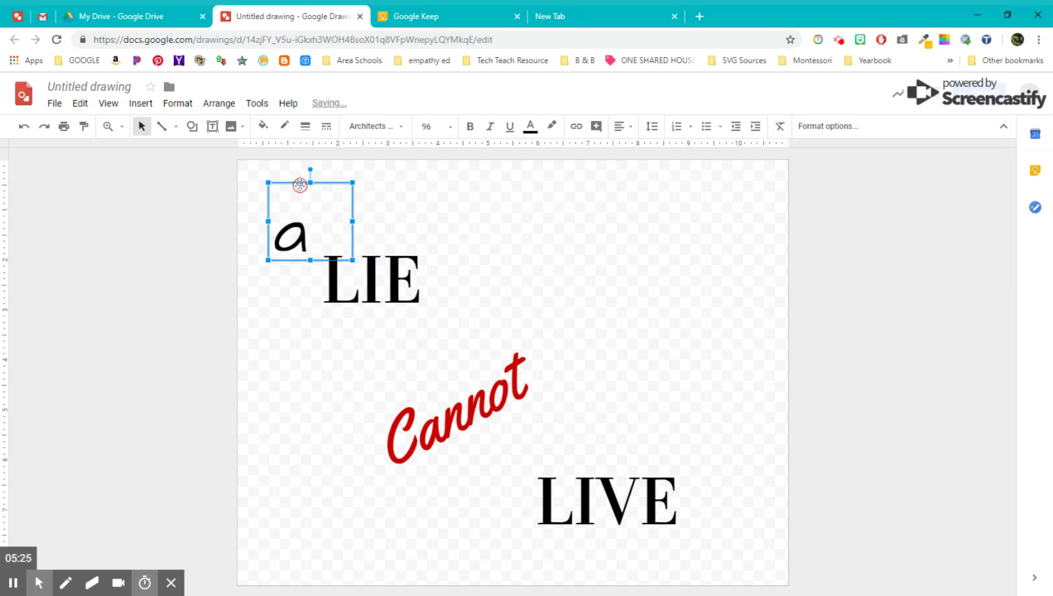
click(380, 273)
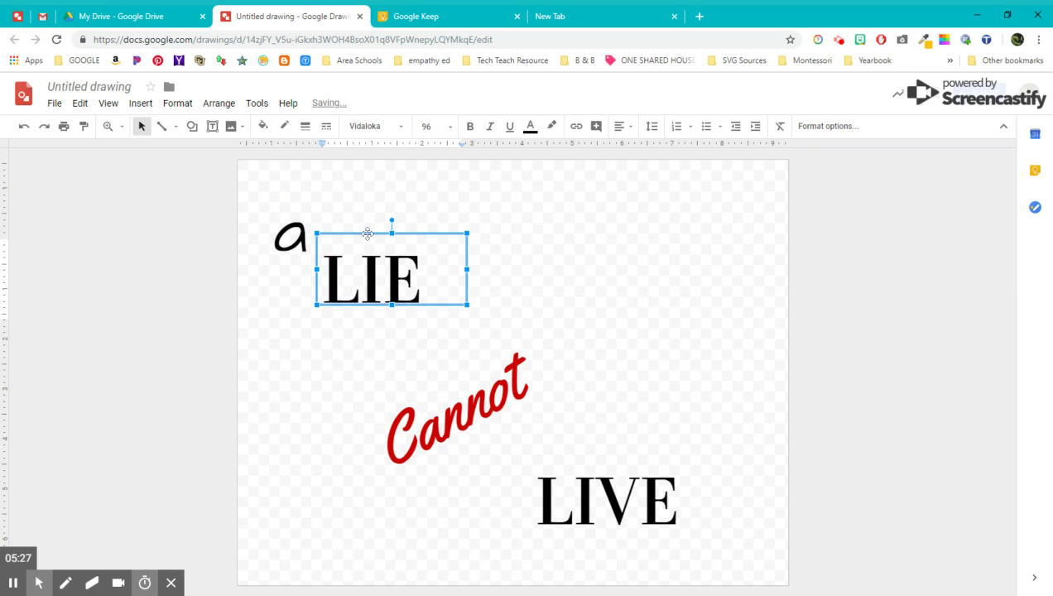
drag(368, 237, 386, 275)
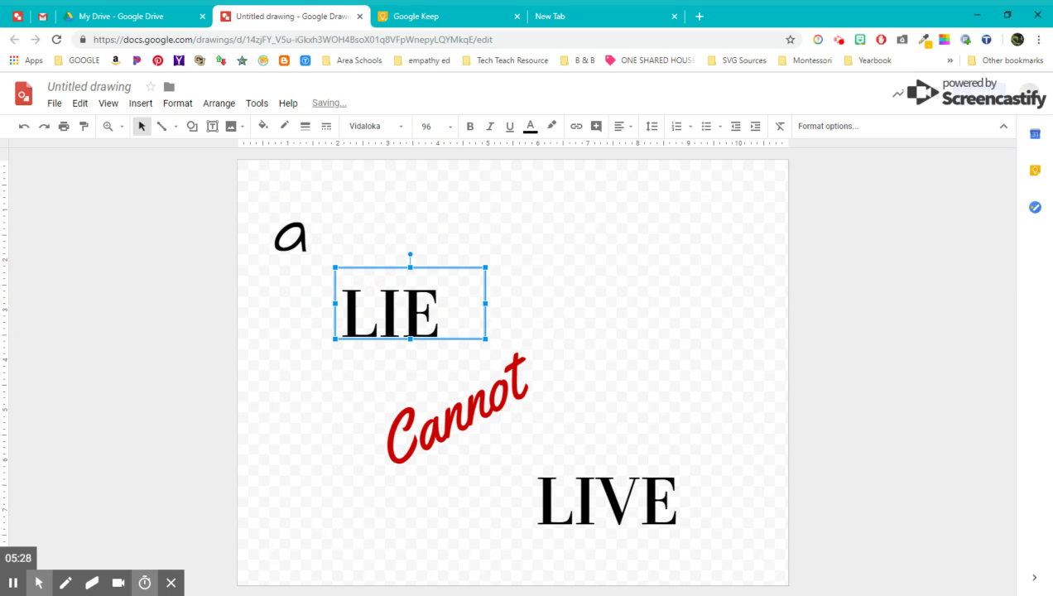
Step: Set the font size of the word LIE to 150
click(442, 316)
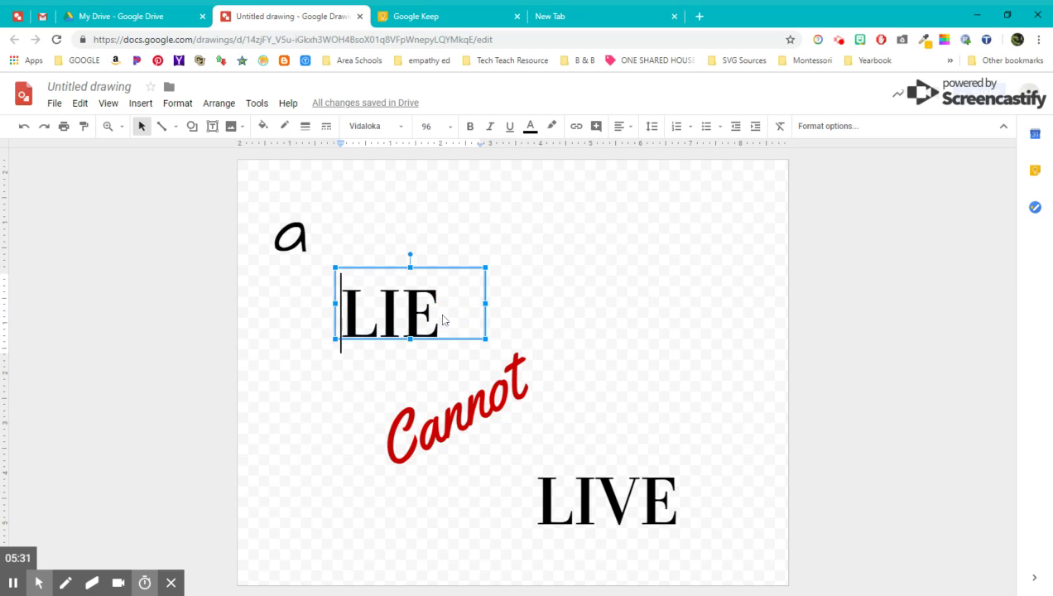
click(443, 318)
drag(443, 318, 342, 299)
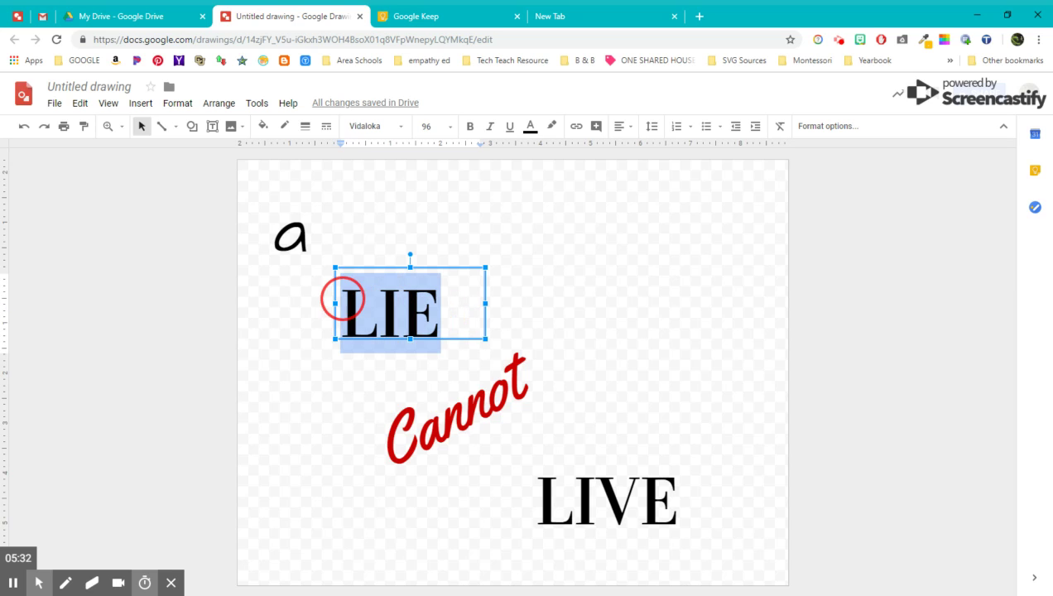
click(450, 129)
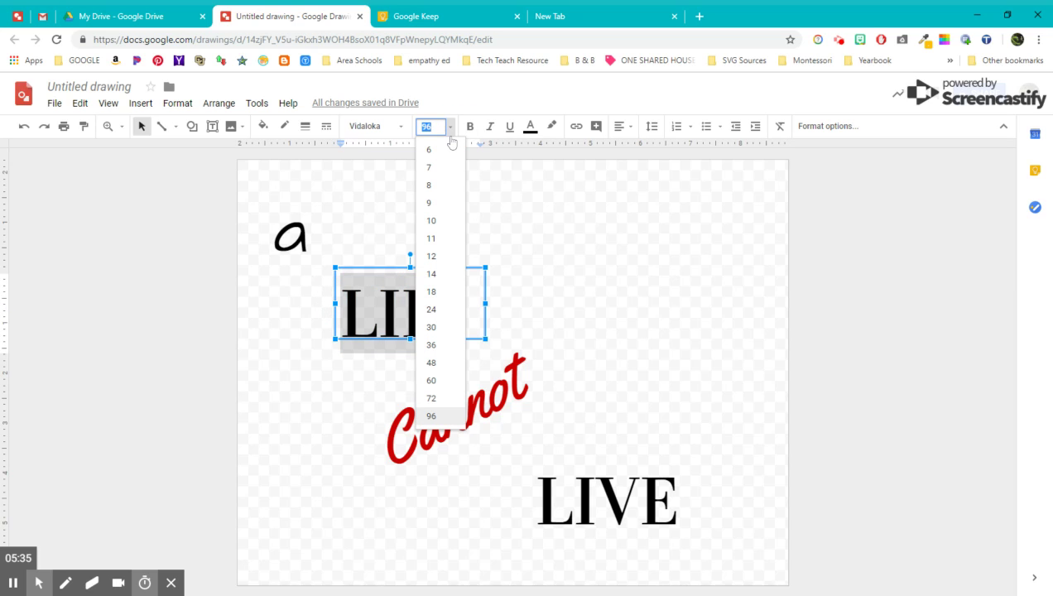
key(Return)
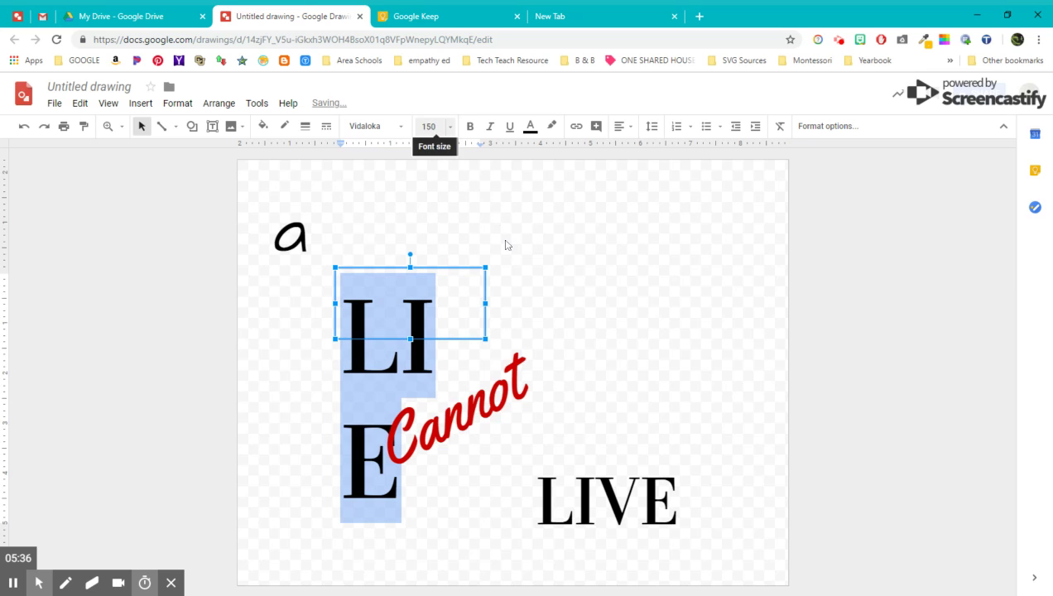
Step: Resize the LIE text box in width and height so the enlarged word fits inside it on one line
drag(484, 304, 563, 303)
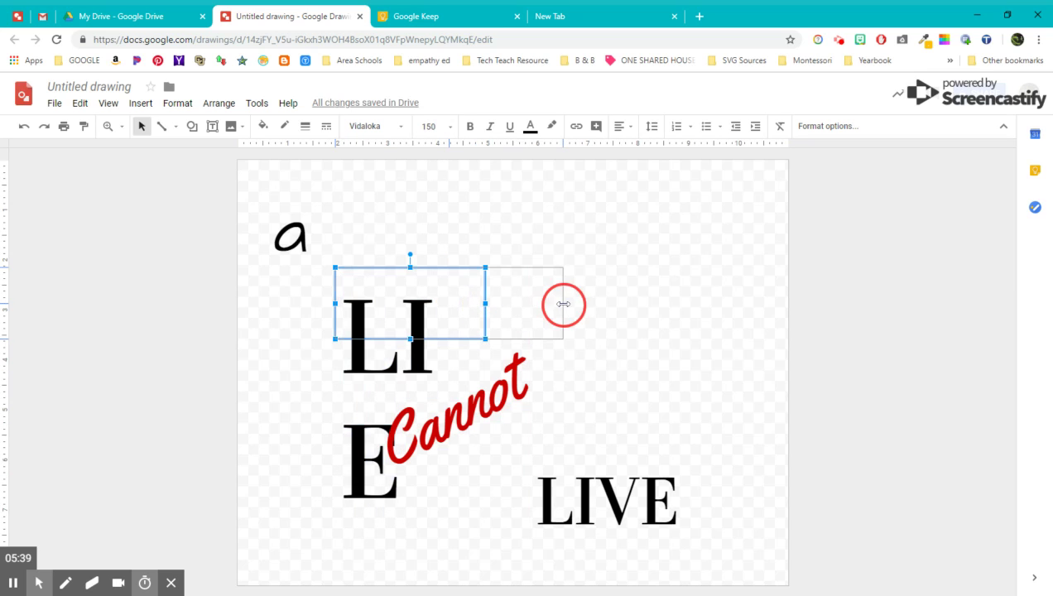
drag(448, 266, 448, 243)
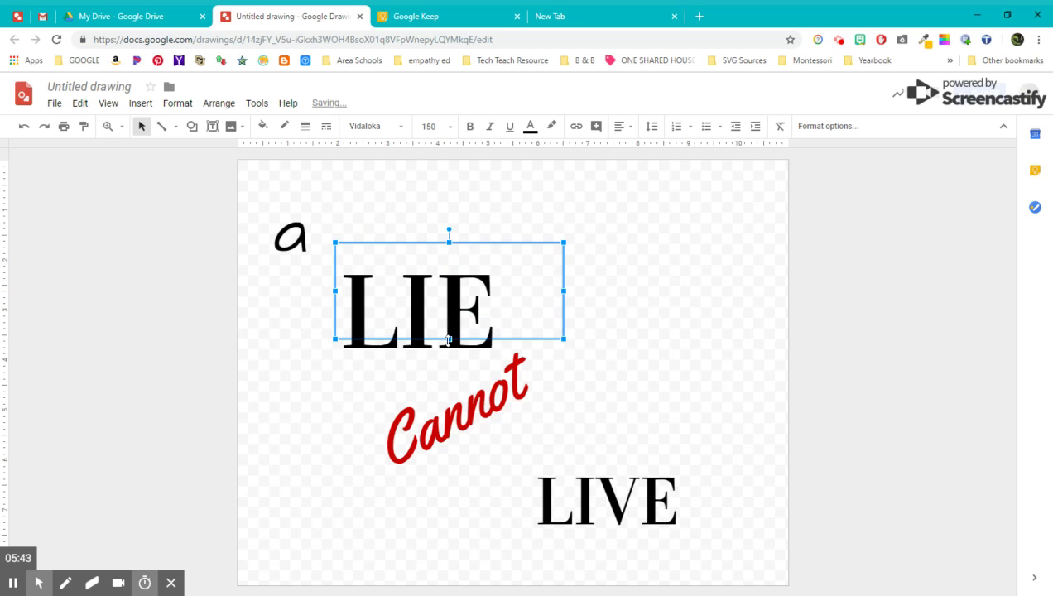
drag(448, 338, 436, 369)
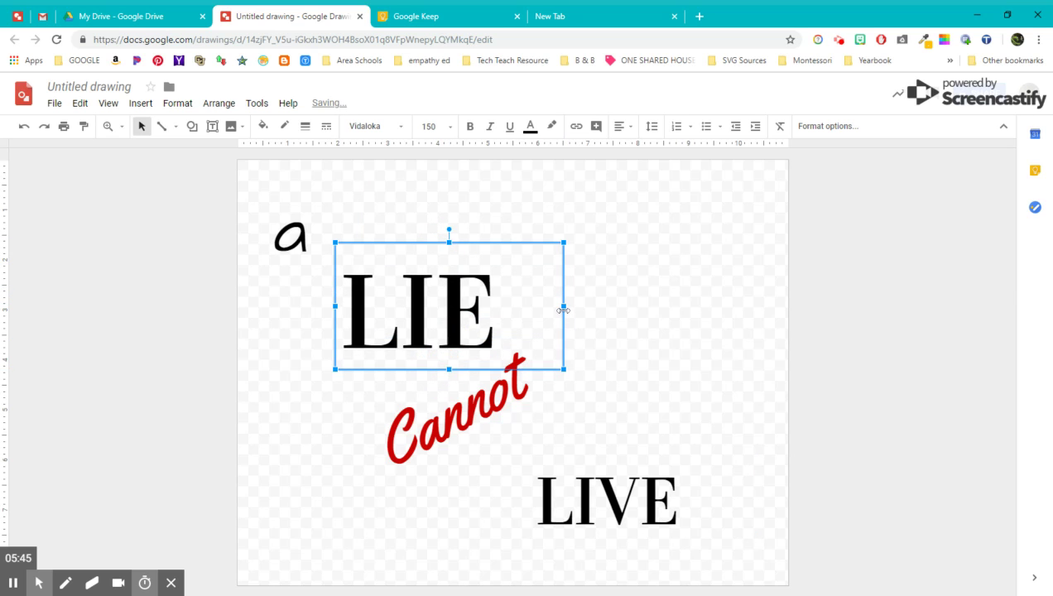
drag(562, 307, 531, 307)
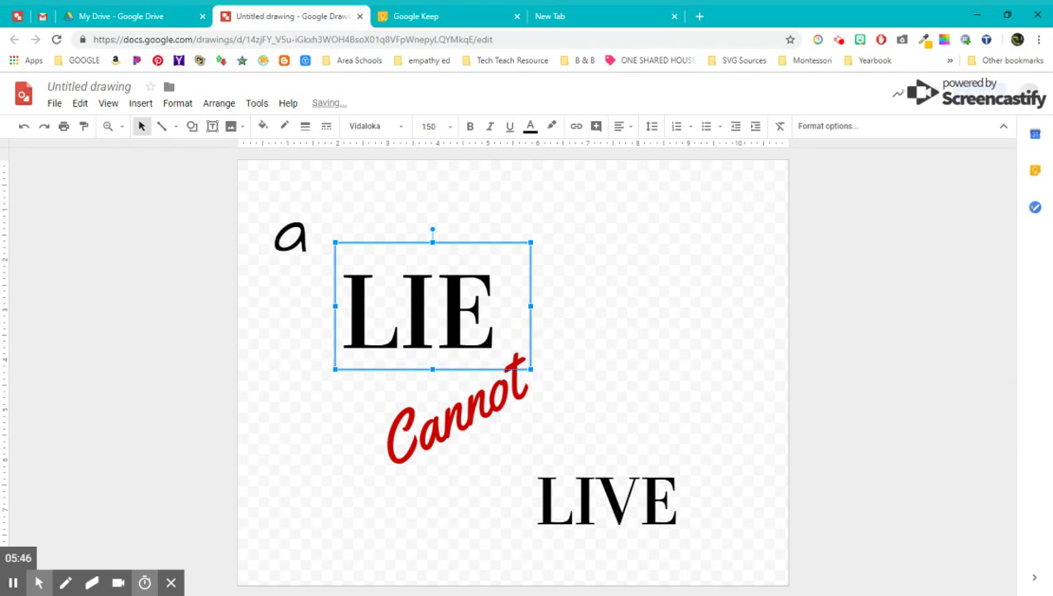
Step: Lower the top and bottom edges of the letter a's text box so the letter sits closer to LIE
click(276, 236)
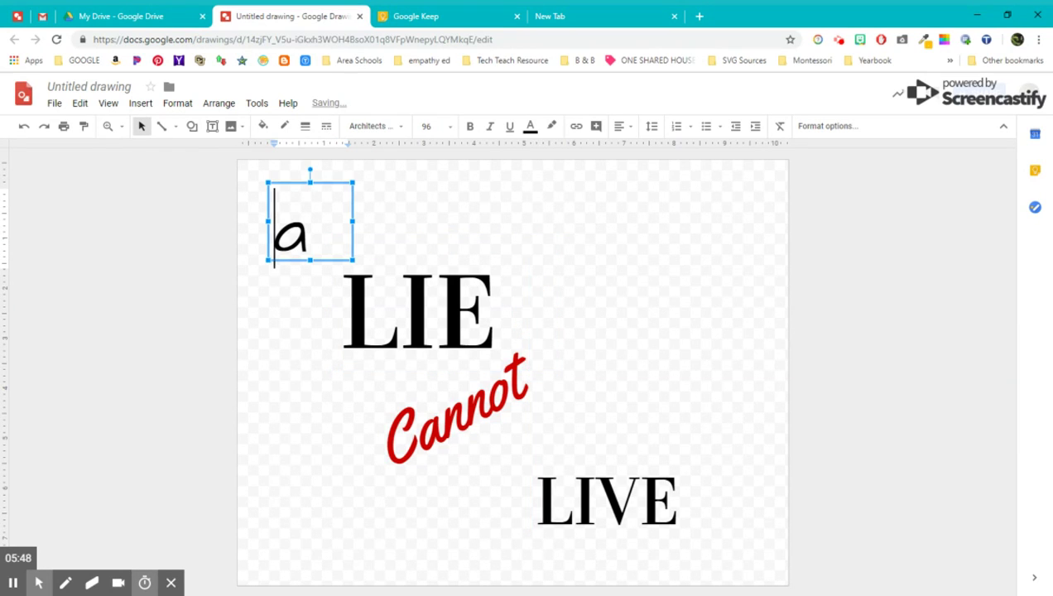
drag(307, 199, 305, 211)
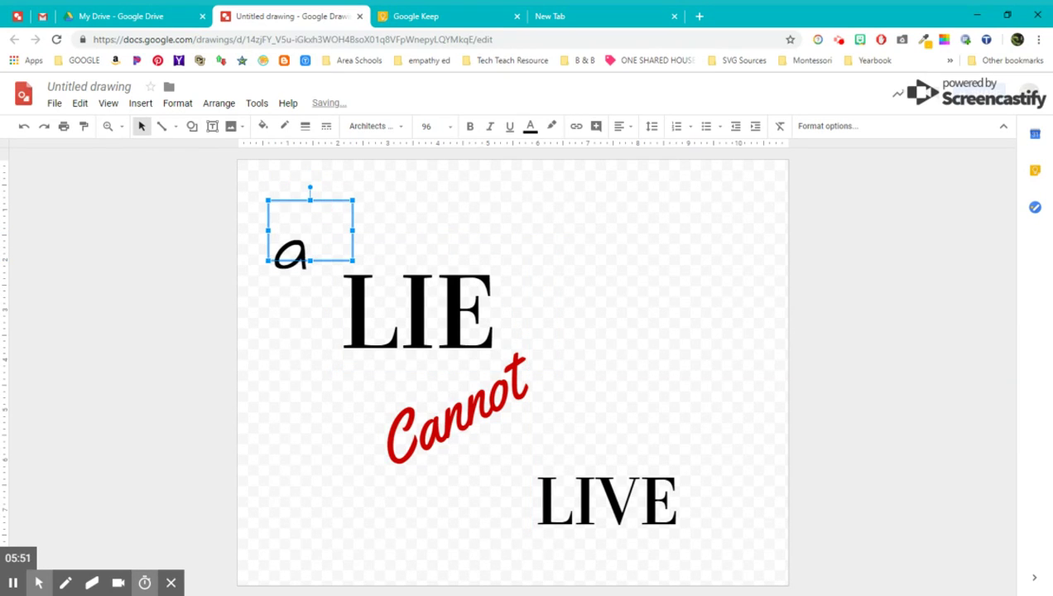
drag(309, 260, 308, 282)
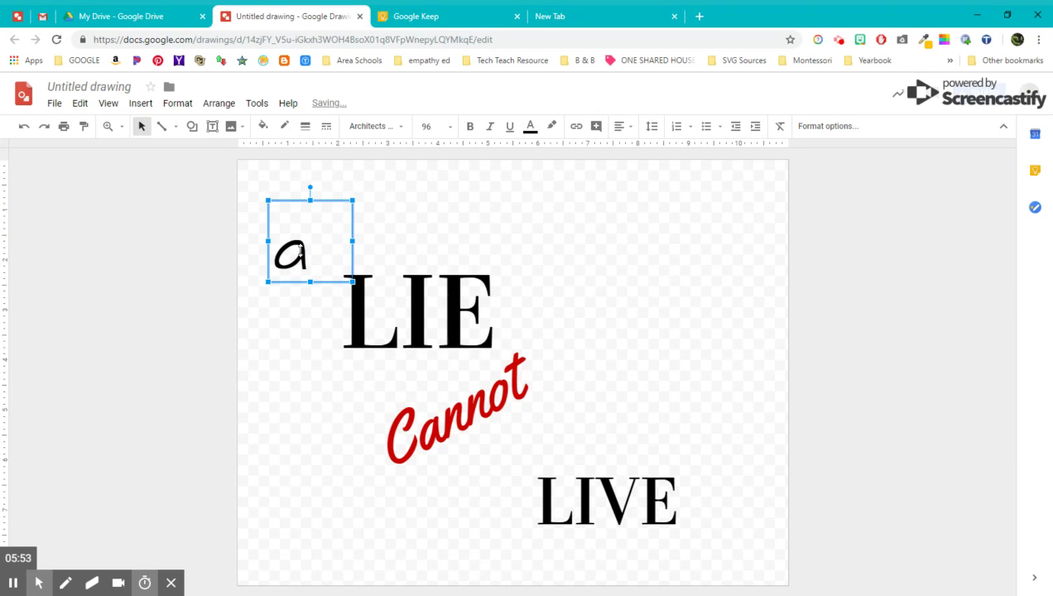
Step: Apply a custom line spacing of 1 to the letter a
click(651, 126)
click(688, 274)
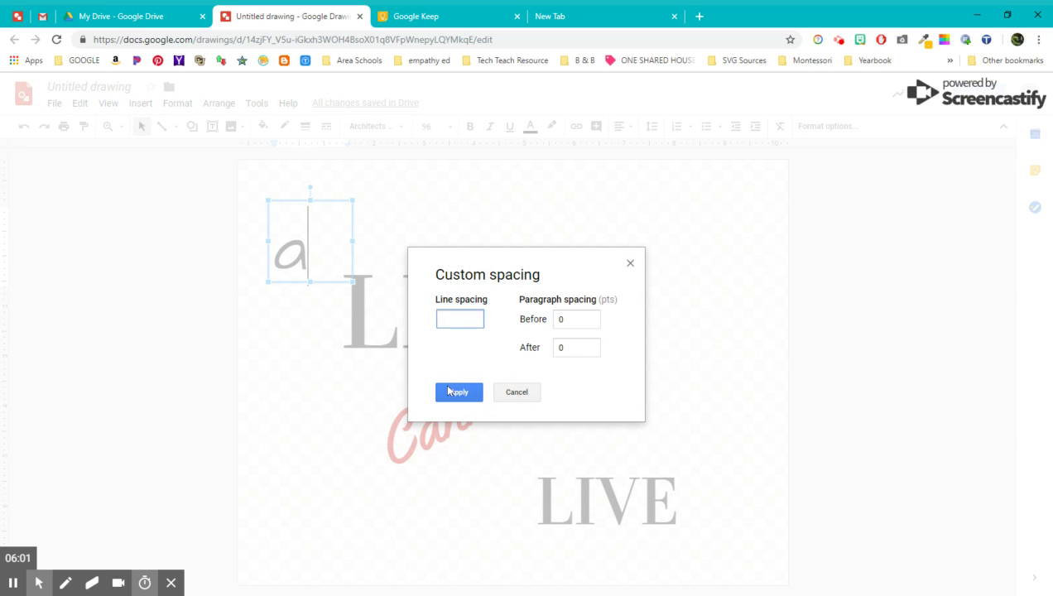
click(448, 391)
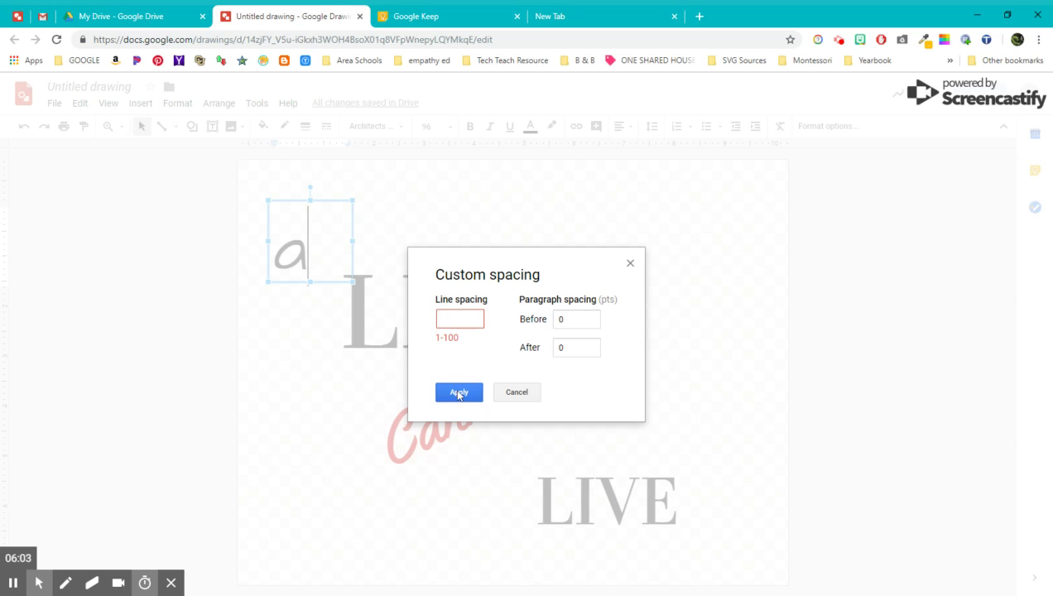
click(451, 319)
text(1)
click(453, 391)
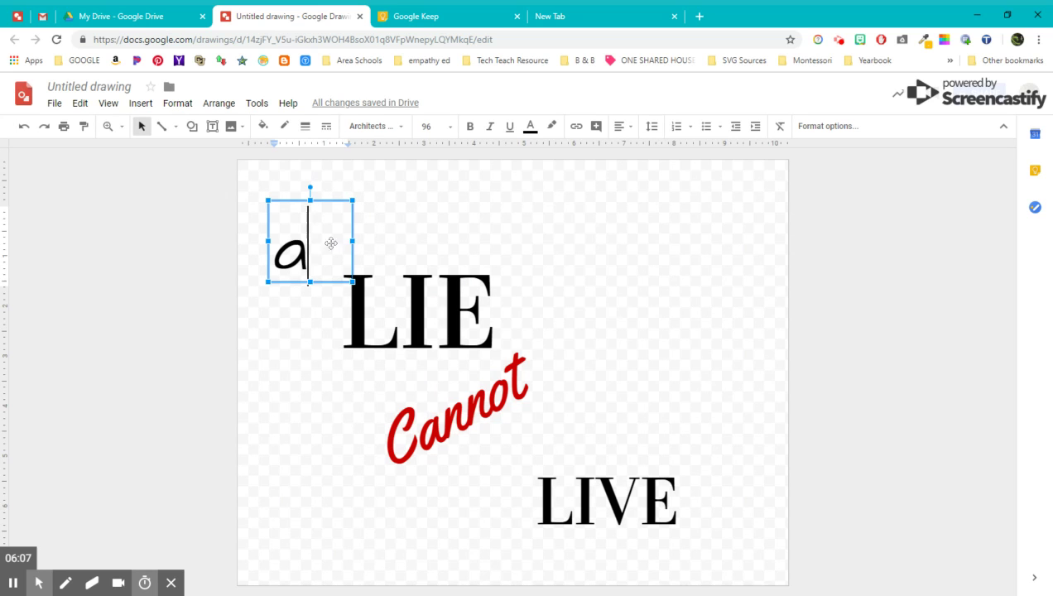
Step: Move the letter a upward and shift the word LIE slightly up and to the left
drag(286, 196, 303, 172)
click(397, 314)
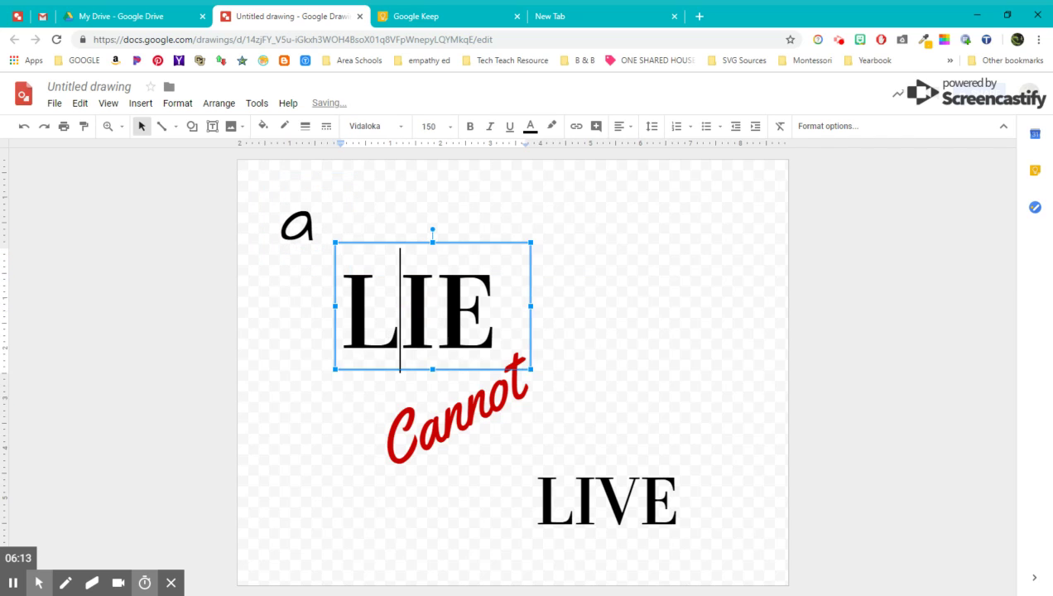
drag(406, 242, 395, 235)
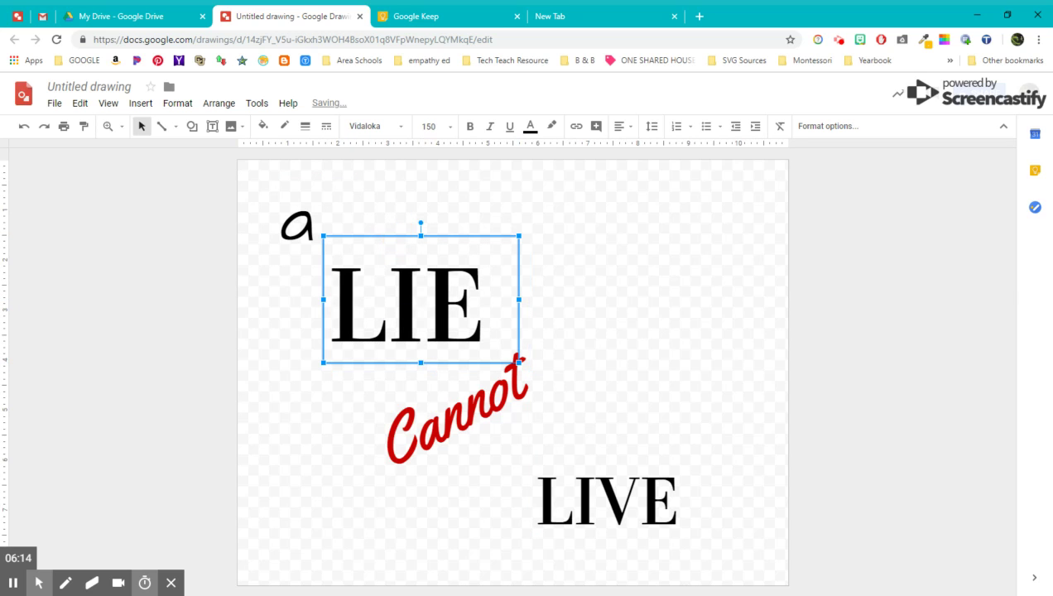
click(422, 302)
Step: Set the font size of LIVE to 150 and extend its text box leftward and upward so the word fits on one line
click(536, 497)
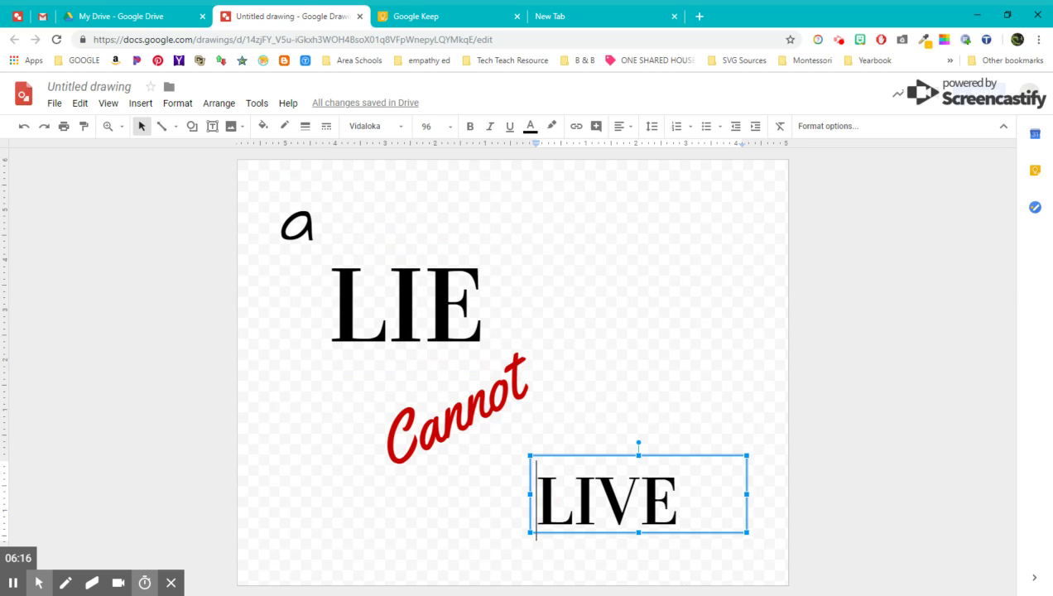
drag(535, 497, 713, 511)
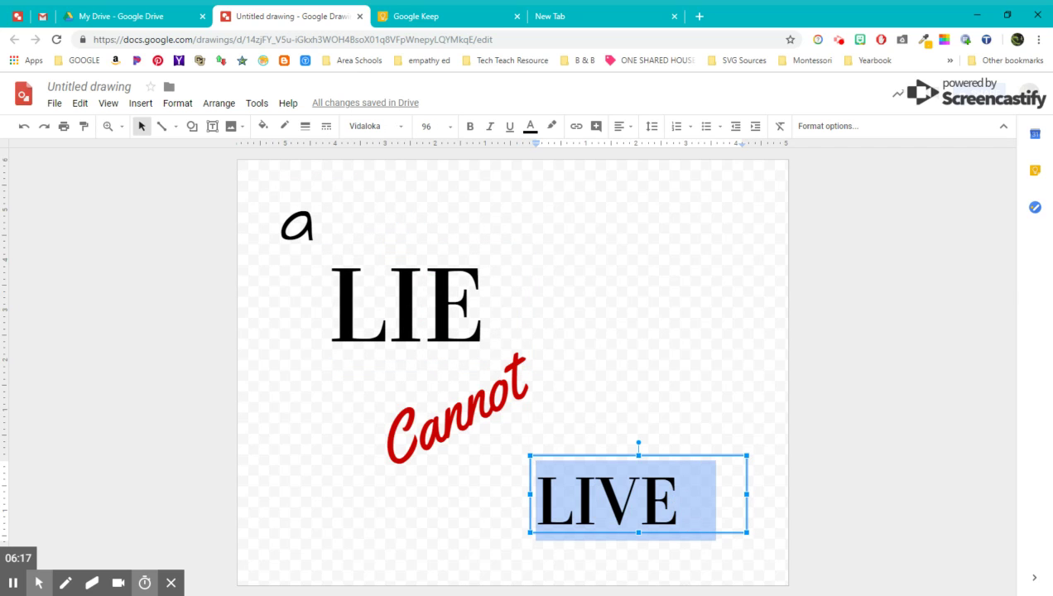
click(452, 129)
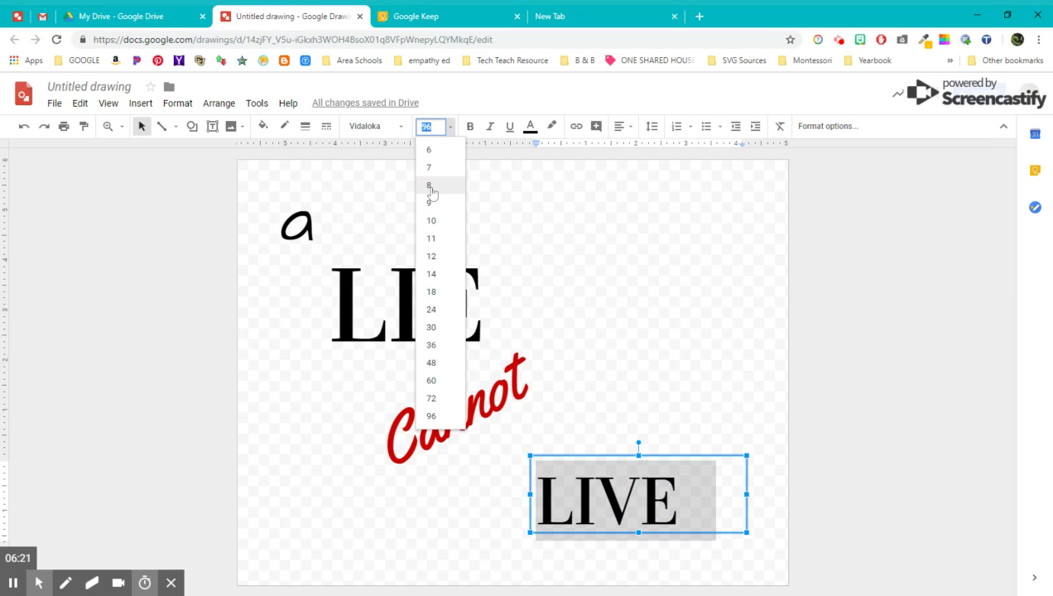
text(150)
key(Return)
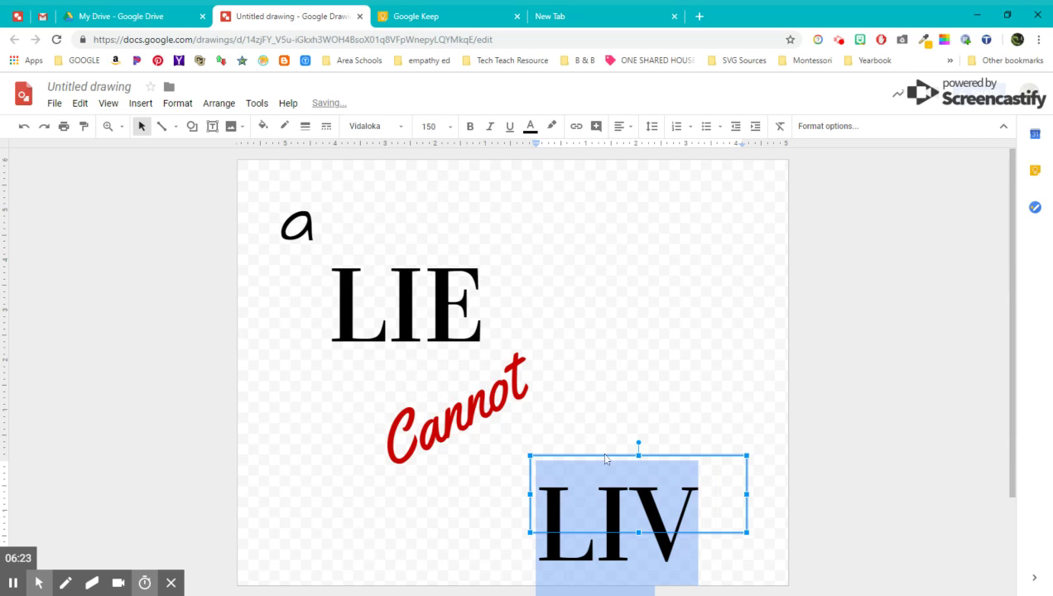
drag(528, 495, 497, 493)
drag(622, 456, 622, 419)
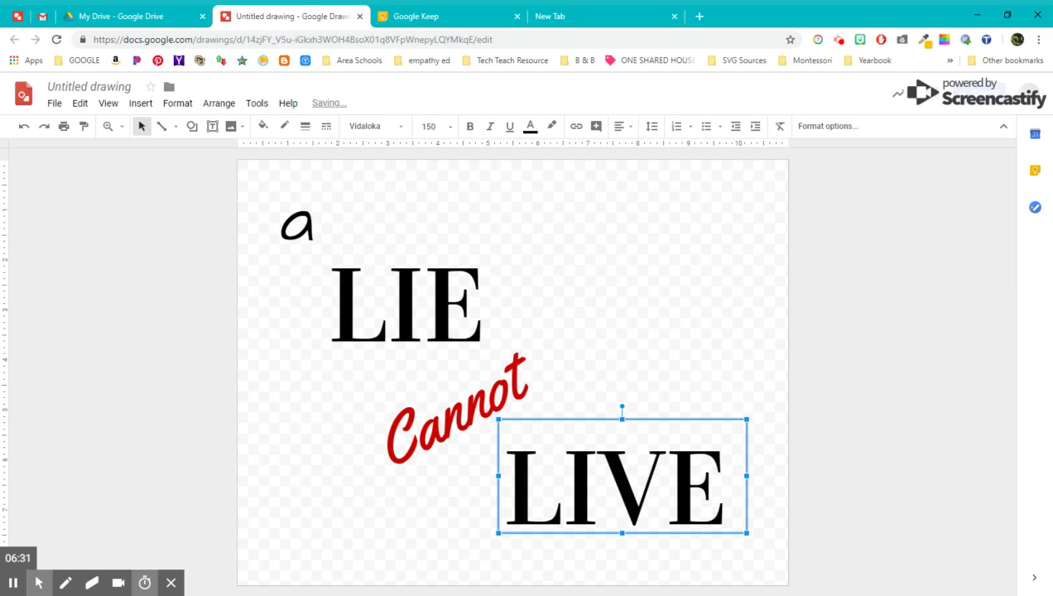
Step: Insert a word art object reading "Cannot"
click(418, 439)
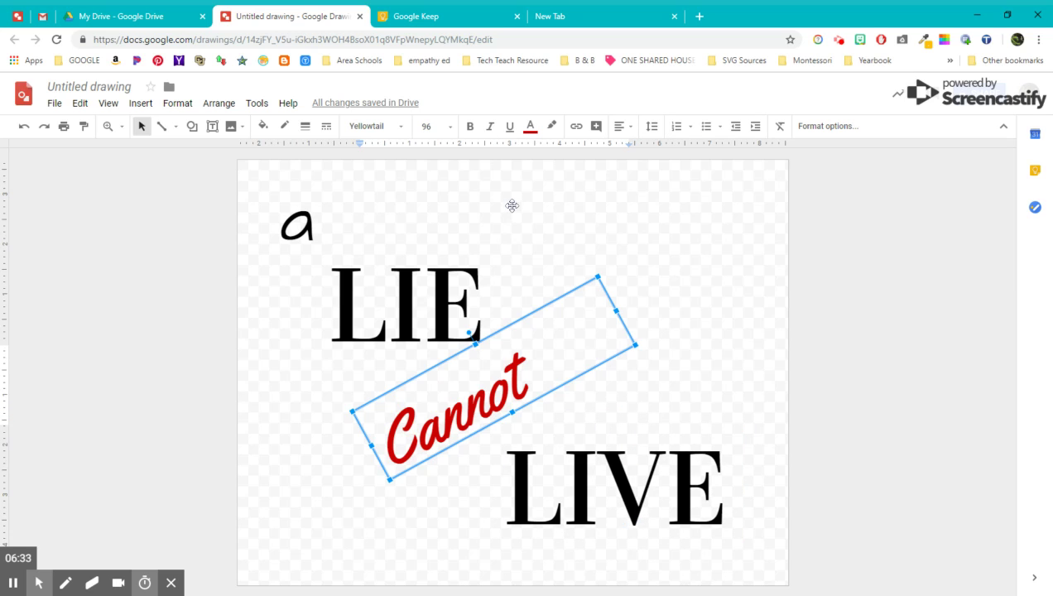
click(168, 148)
click(141, 103)
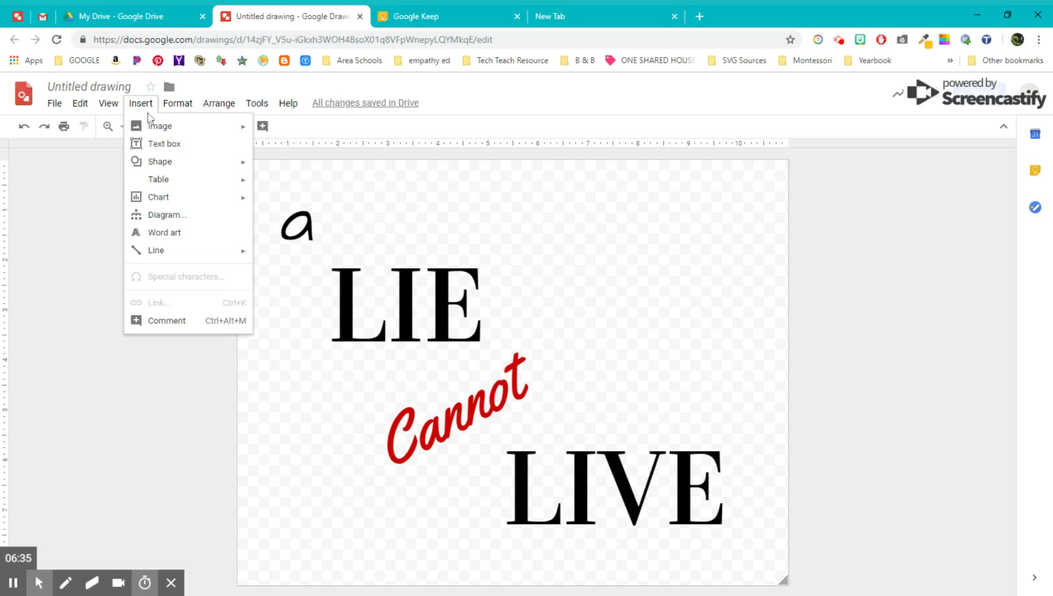
click(166, 232)
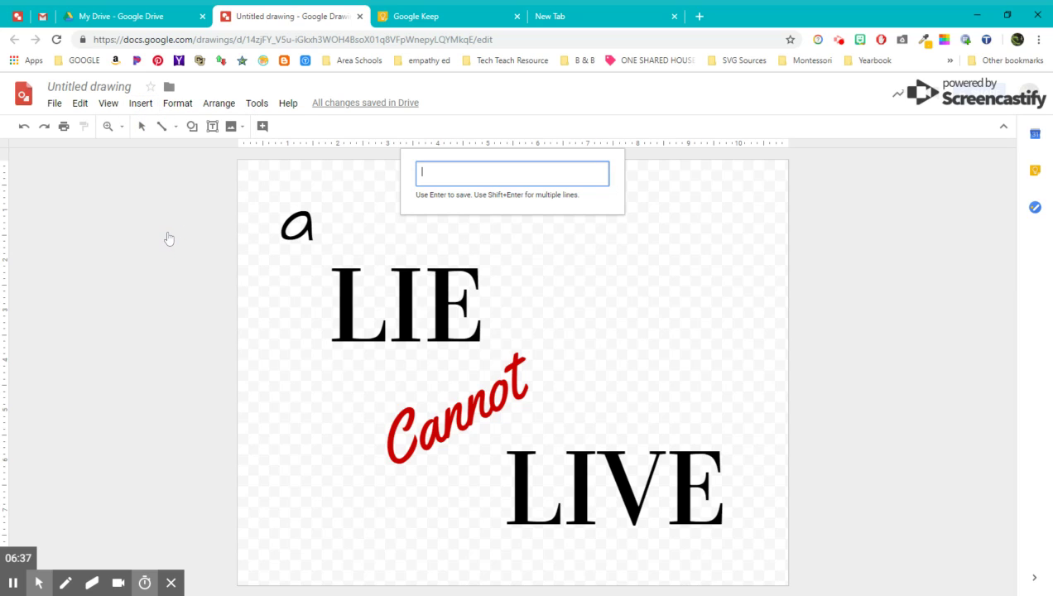
text(c)
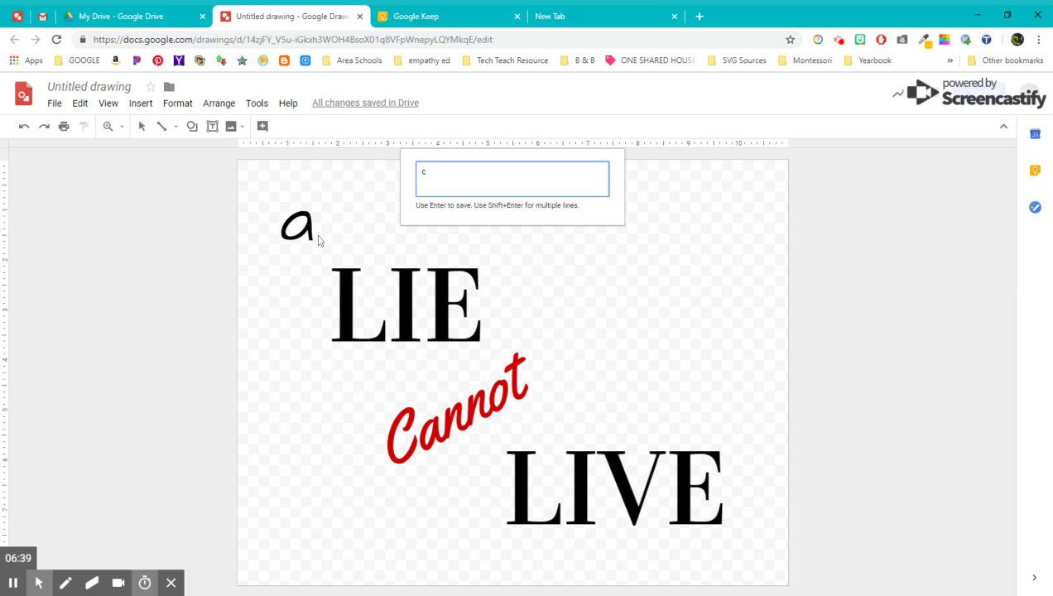
text(Cannot)
key(Return)
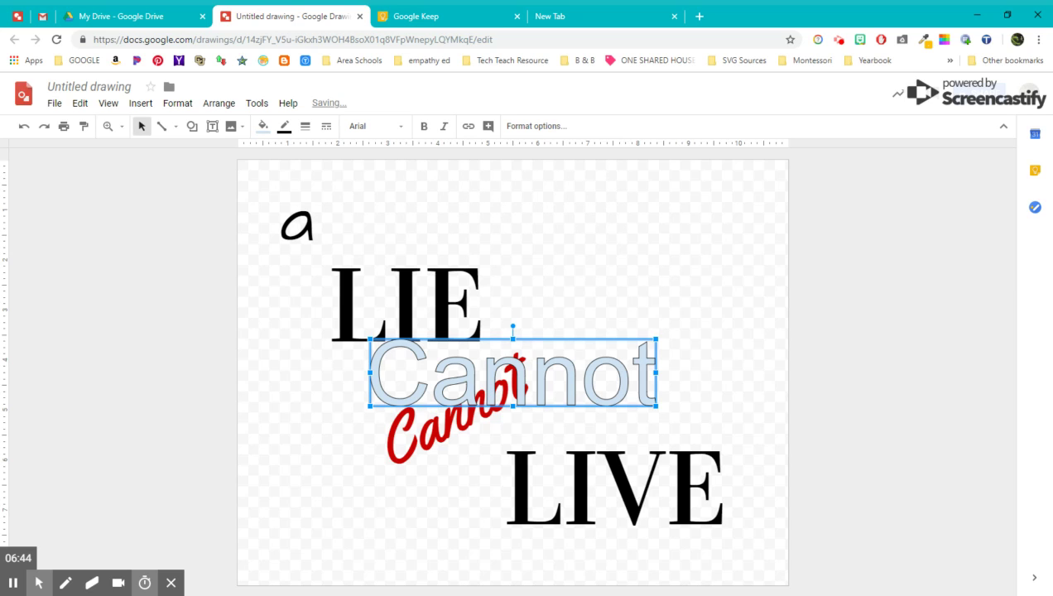
click(517, 359)
right_click(494, 347)
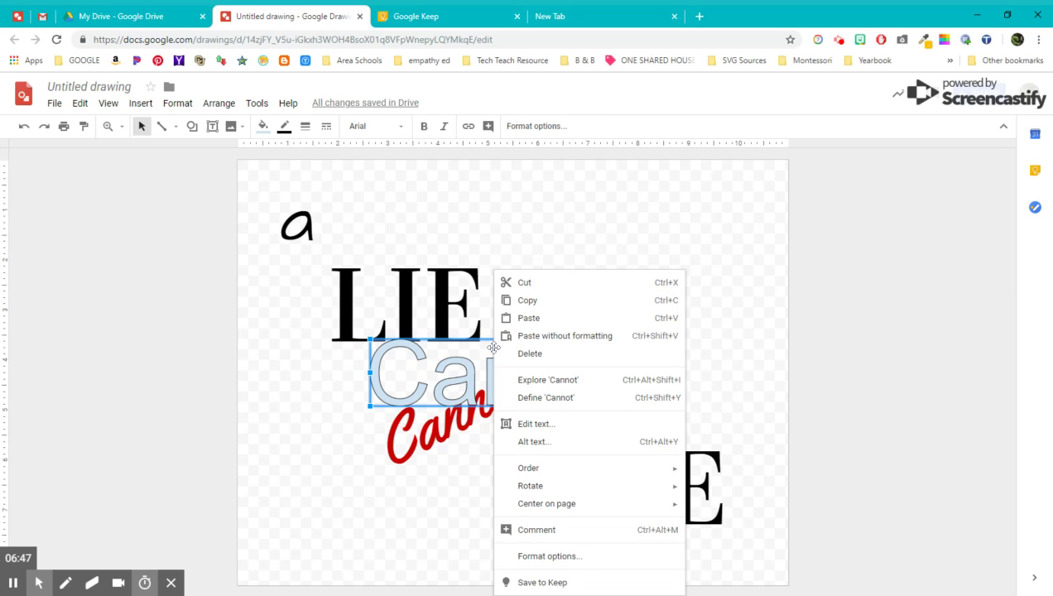
click(523, 282)
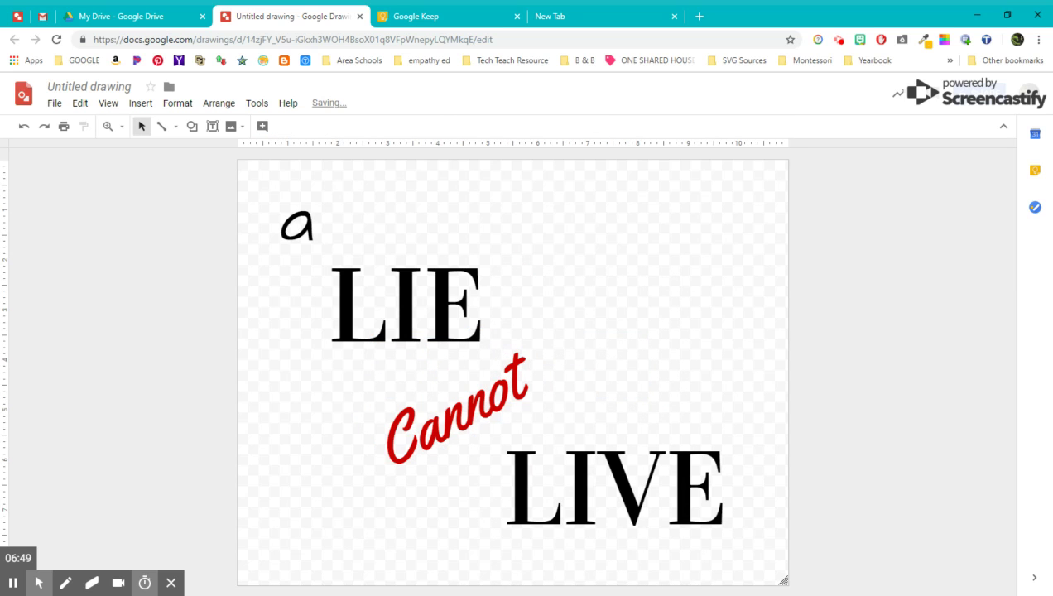
click(23, 126)
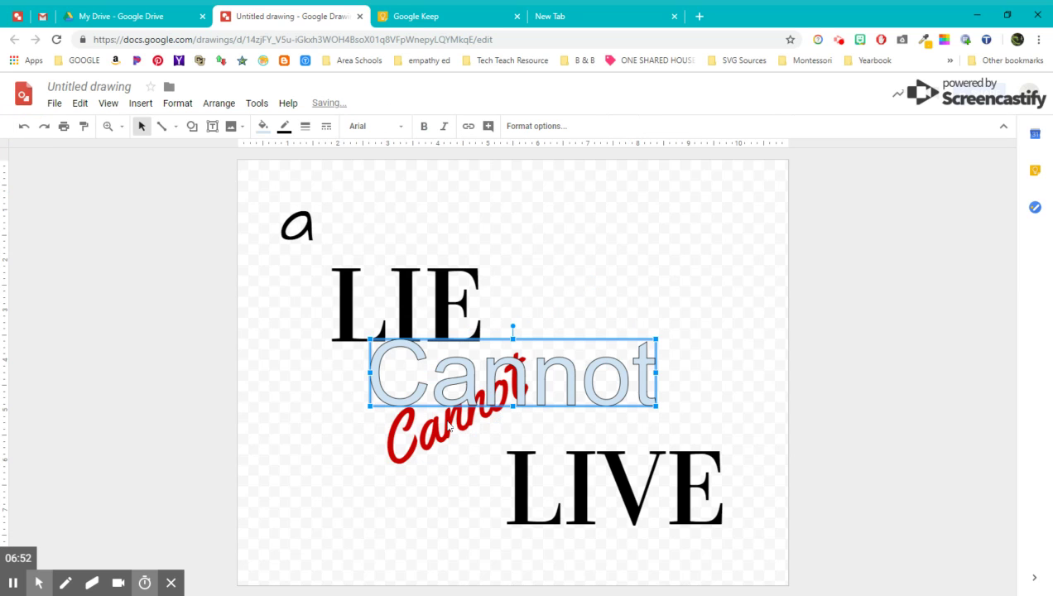
Step: Move the Cannot word art to the upper right of the canvas and delete the red Cannot text box
drag(493, 341, 614, 194)
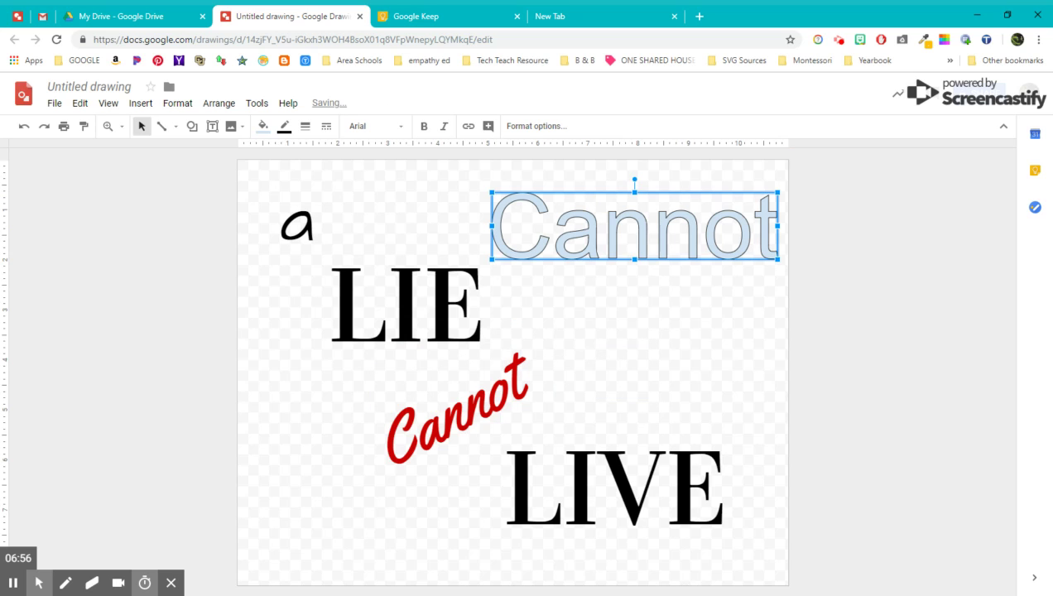
click(447, 398)
click(414, 380)
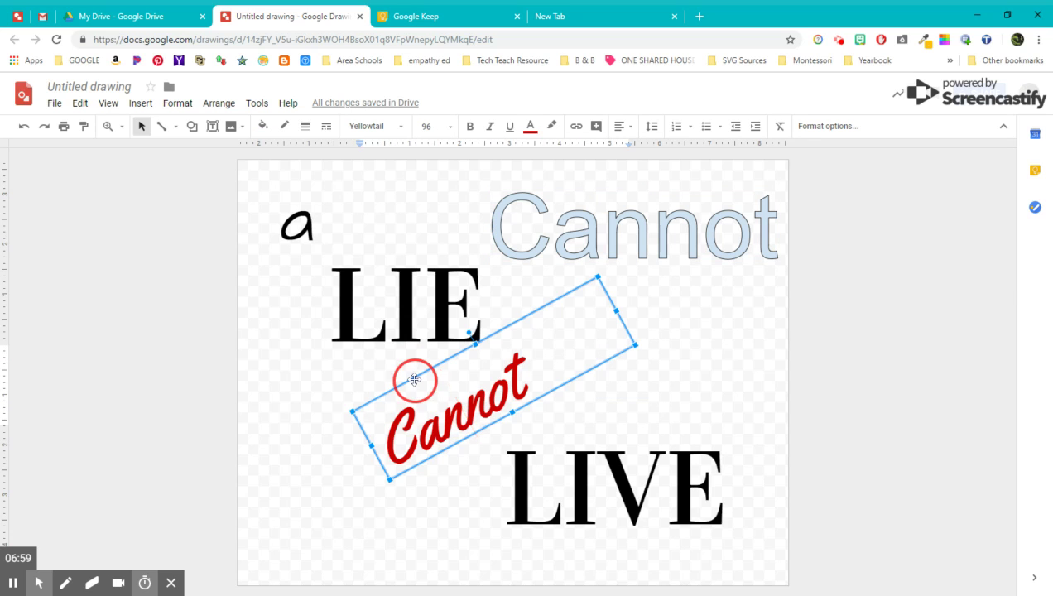
right_click(413, 379)
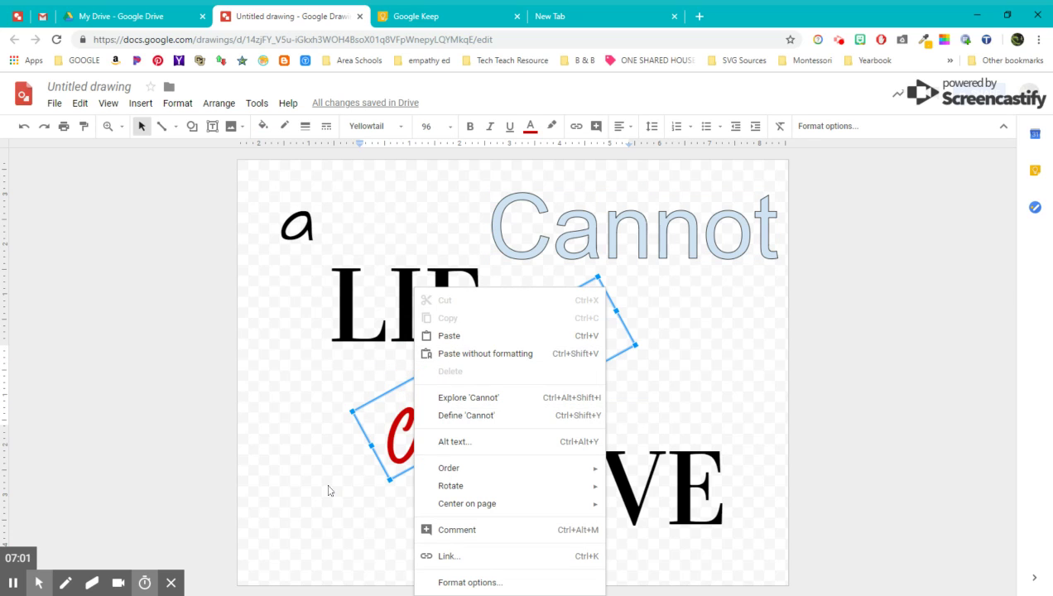
click(329, 466)
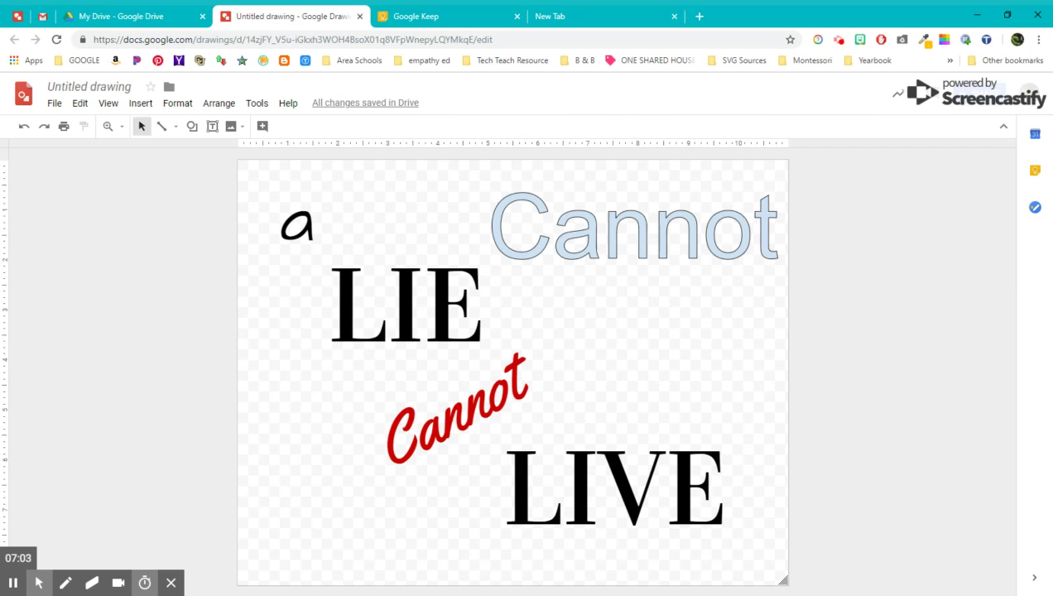
right_click(404, 424)
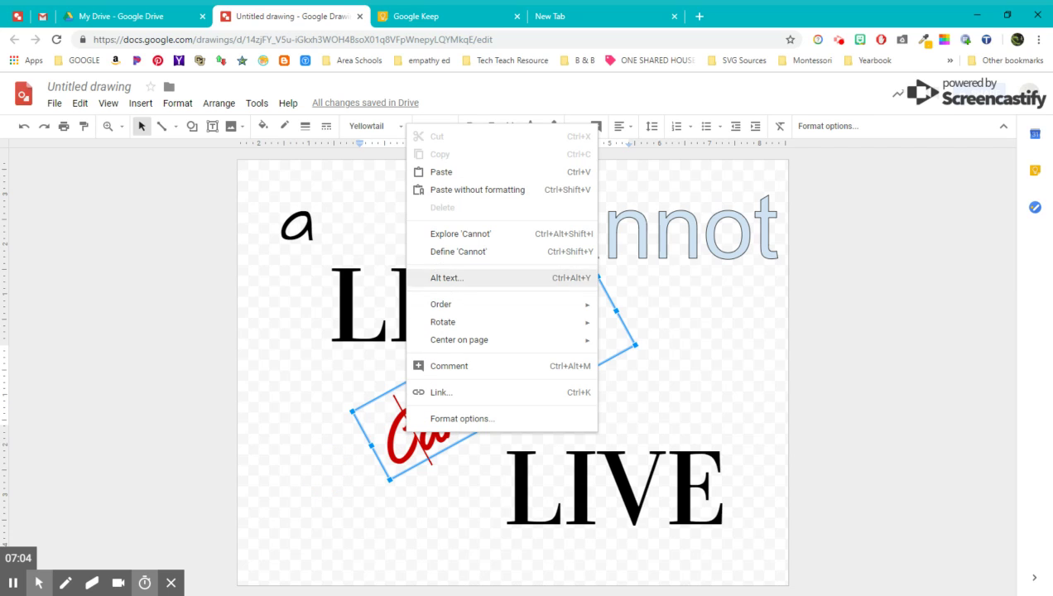
drag(379, 399, 307, 444)
right_click(332, 420)
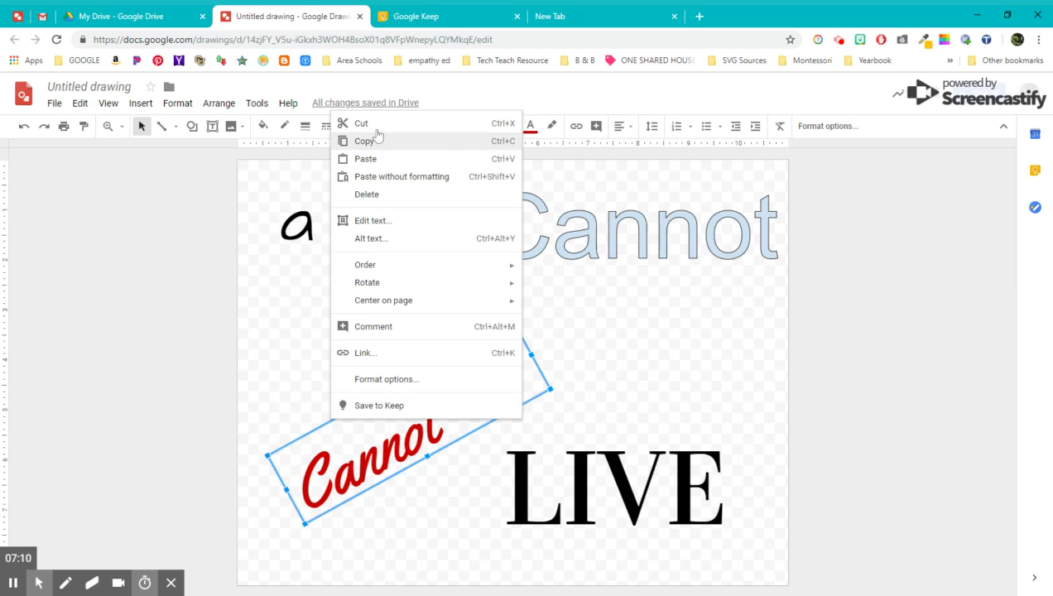
click(380, 197)
Step: Set the Cannot word art's font to Yellowtail and its fill colour to dark red
click(607, 235)
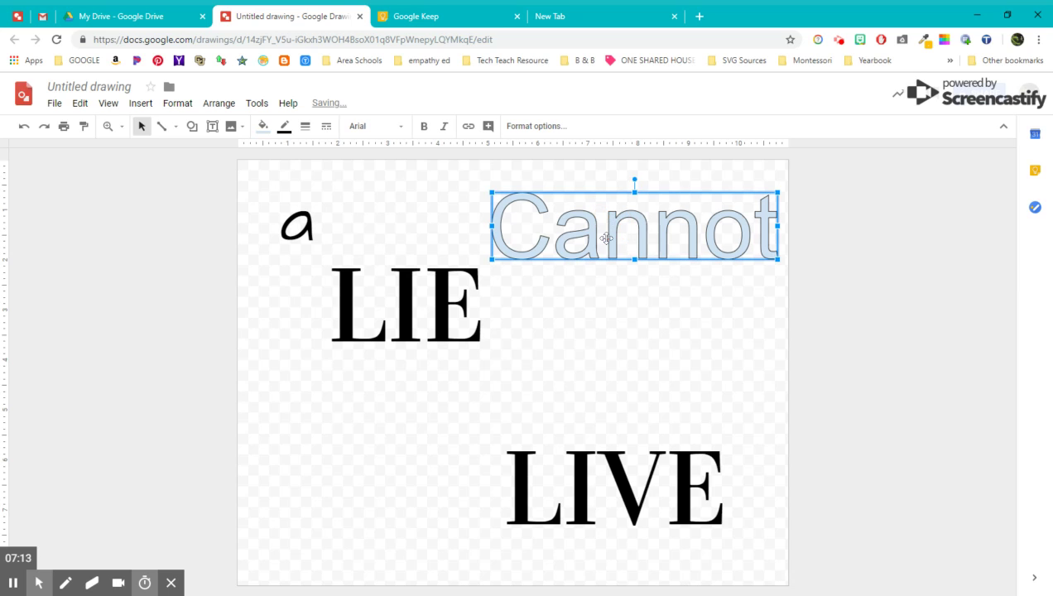
click(400, 130)
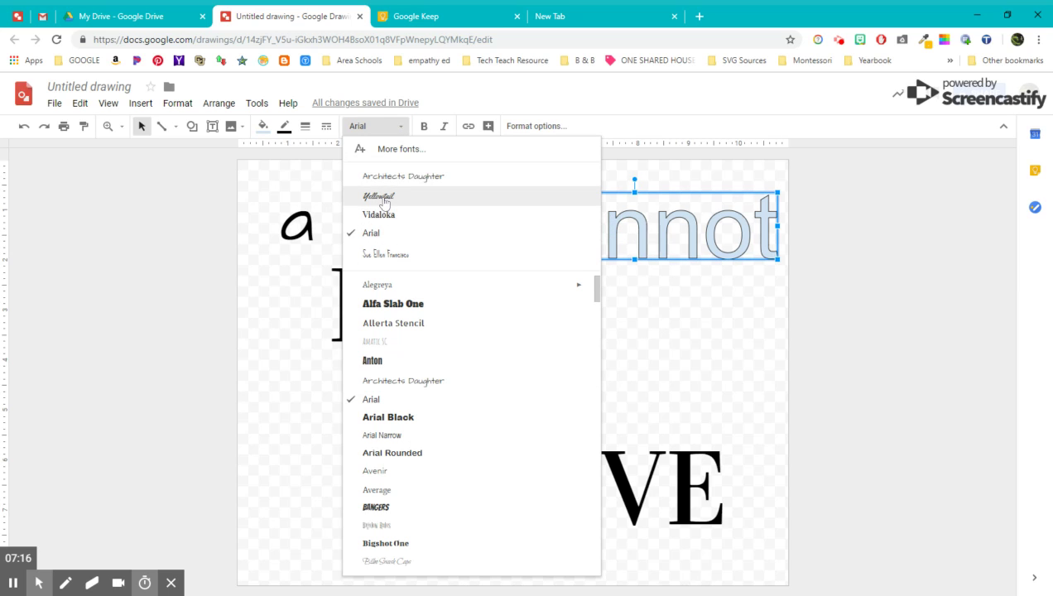
click(383, 199)
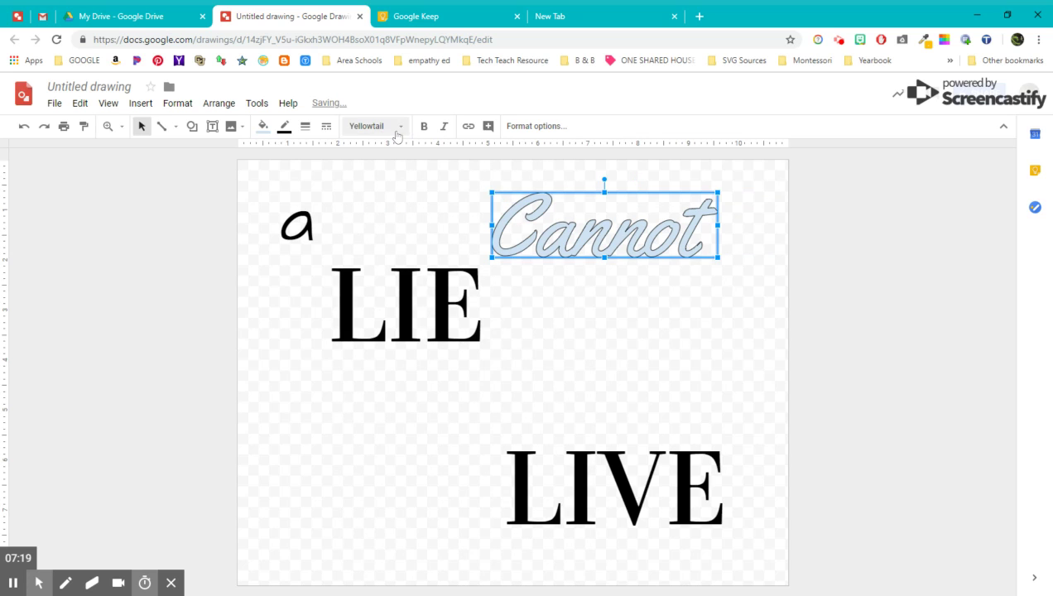
click(263, 126)
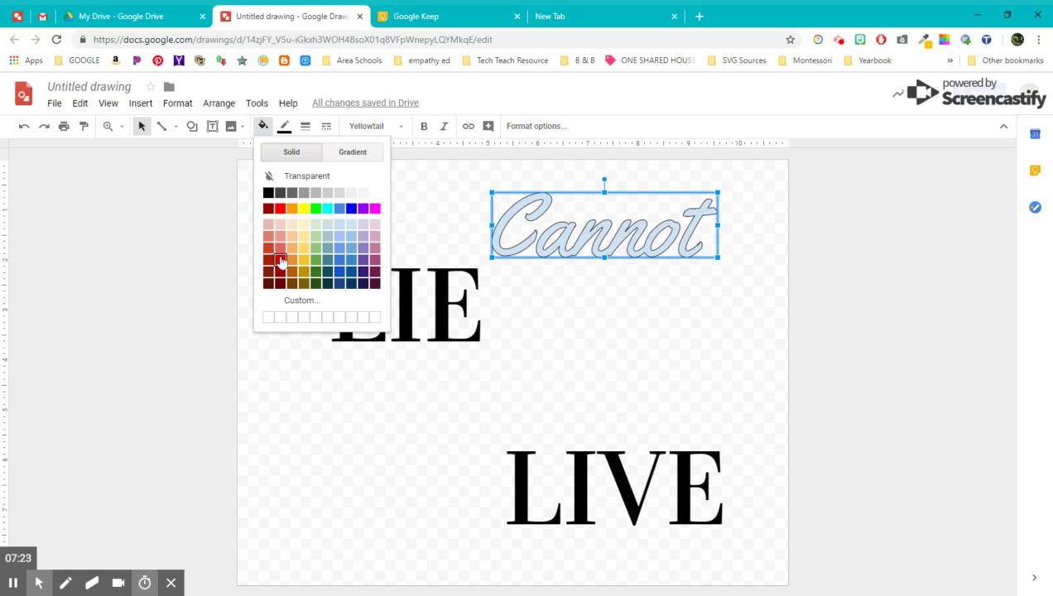
click(277, 262)
click(284, 126)
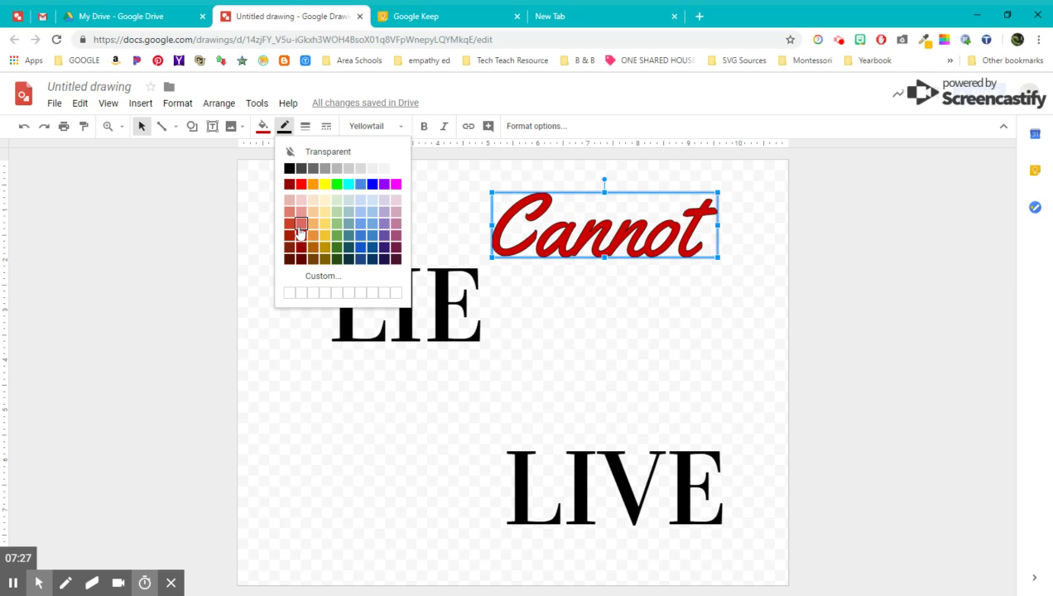
click(581, 283)
Step: Move the Cannot word art between LIE and LIVE and rotate it so it rises diagonally to the right
click(598, 205)
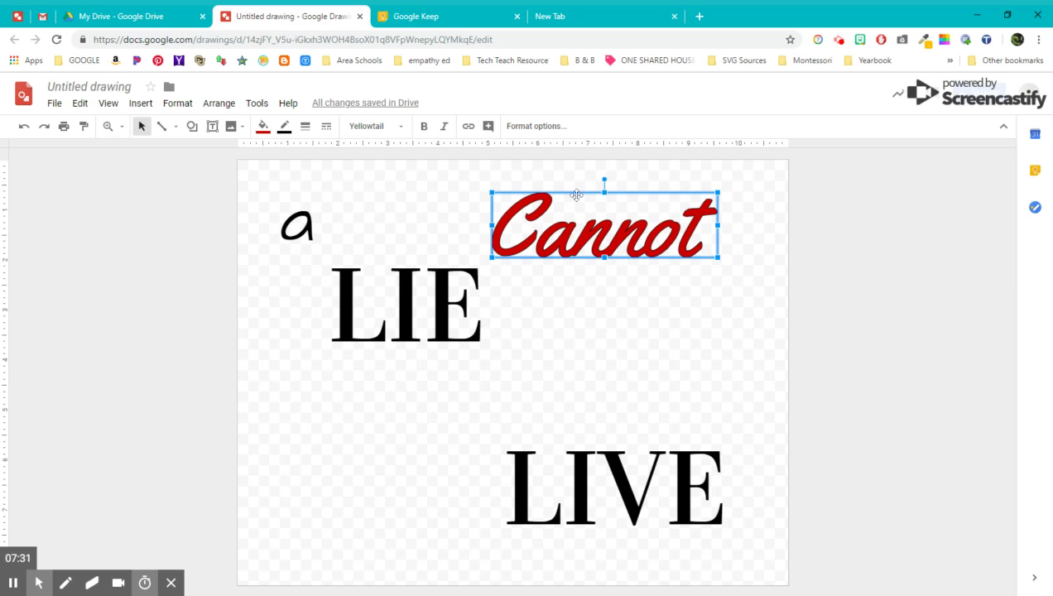
drag(575, 197, 452, 356)
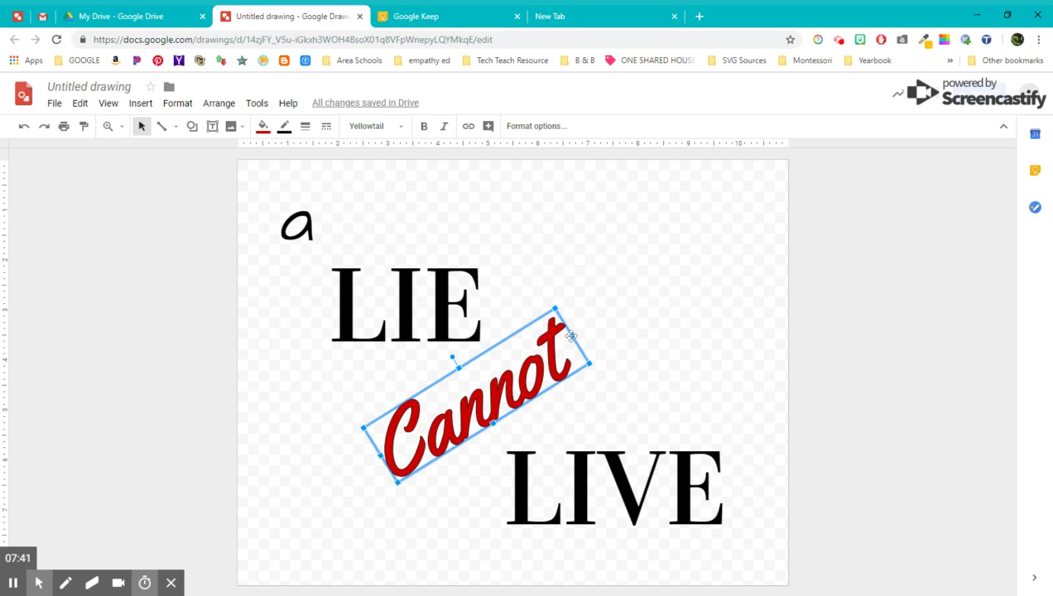
Step: Stretch the rotated Cannot word art lengthwise at both ends and make it slightly taller, filling the diagonal between LIE and LIVE
drag(571, 335, 718, 228)
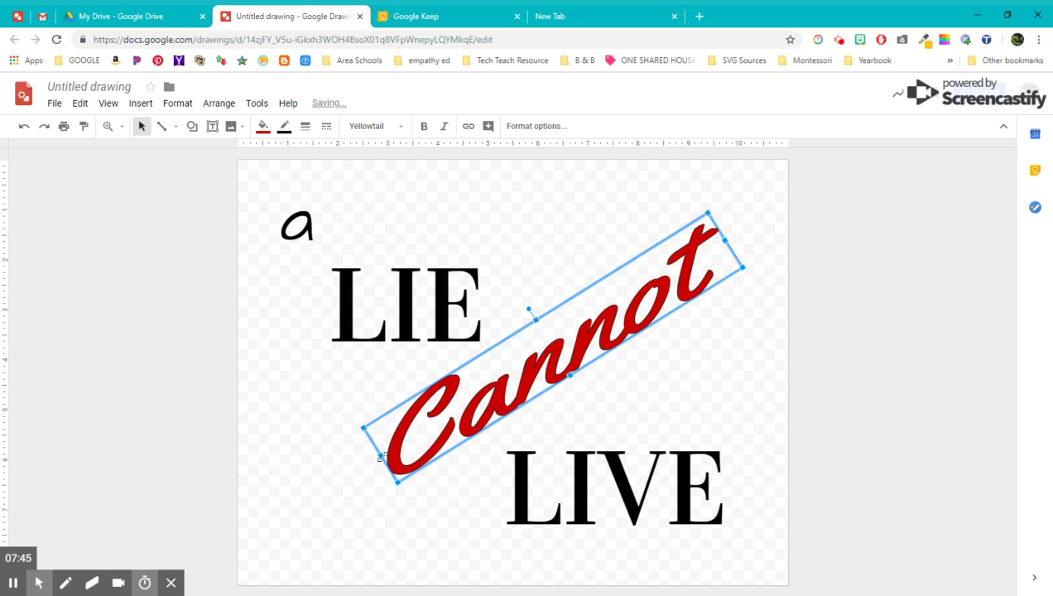
drag(381, 456, 311, 506)
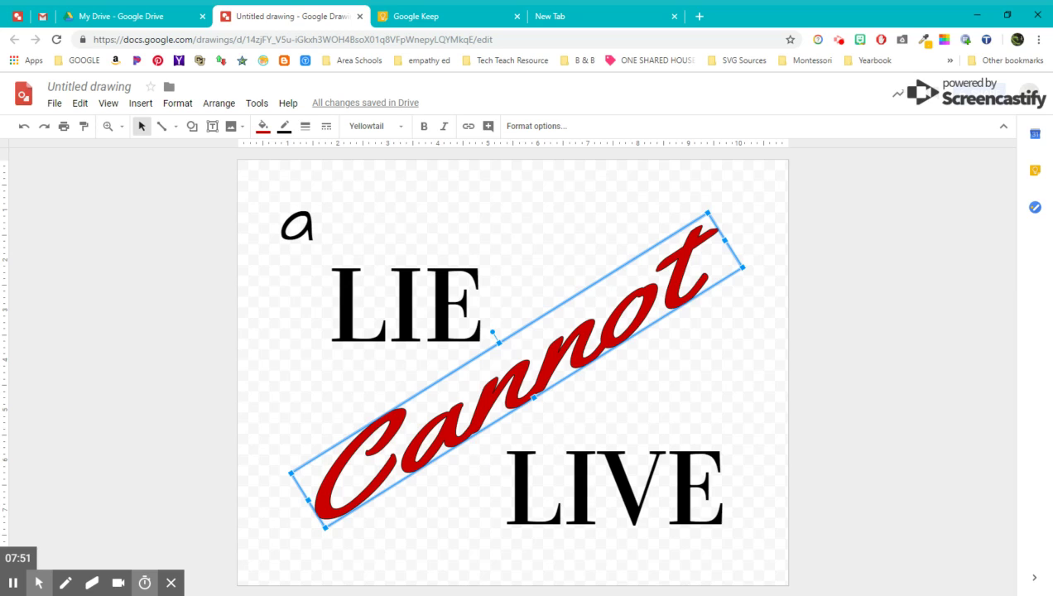
drag(305, 504, 311, 498)
drag(725, 240, 711, 249)
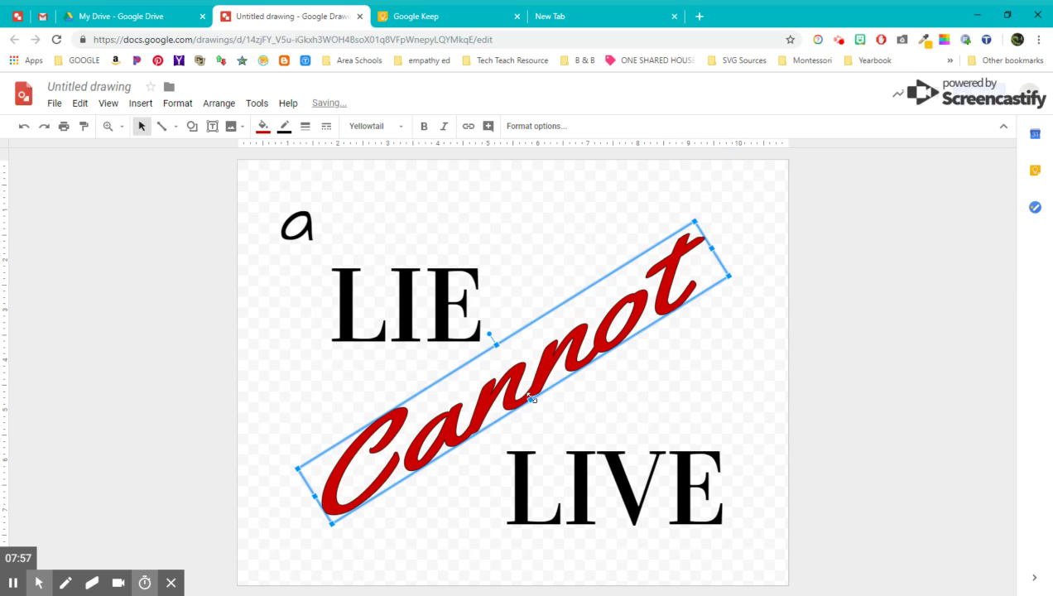
drag(531, 398, 539, 413)
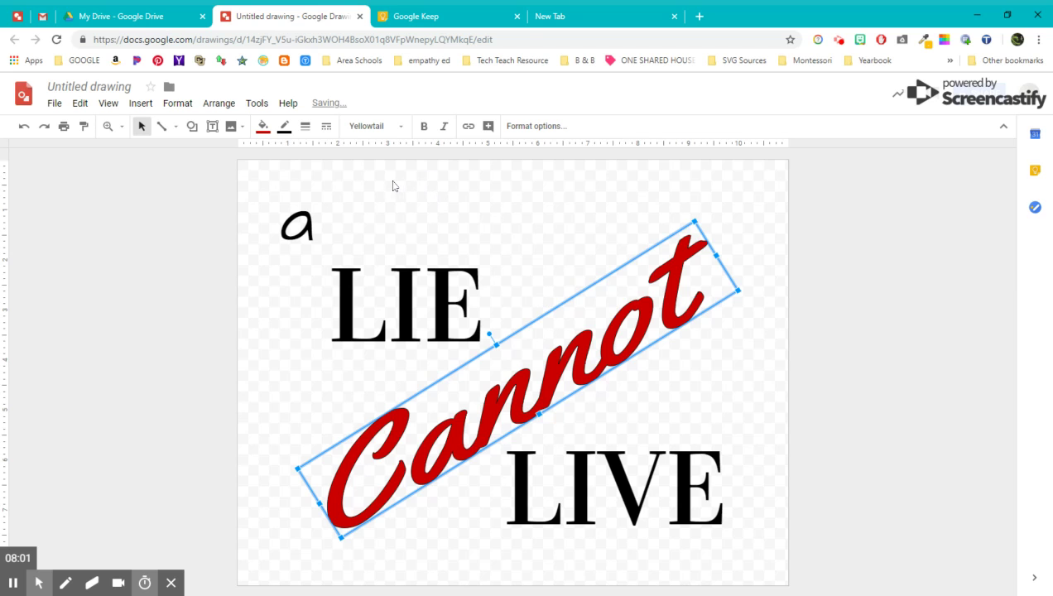
Step: Check the quote sketch in Google Keep for its border lines and examine the drawing's available line and shape types
click(407, 13)
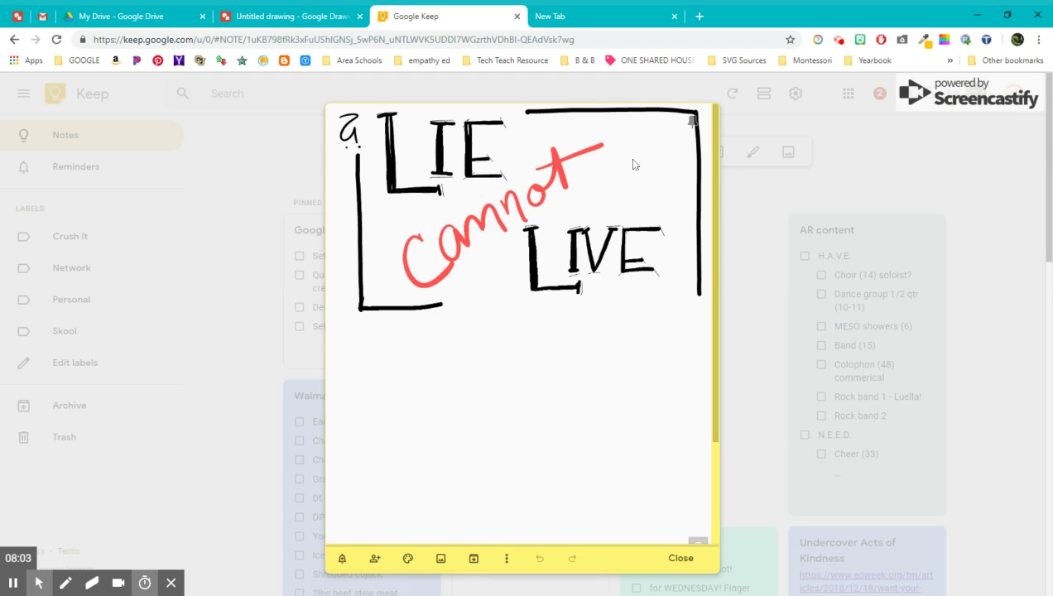
key(ctrl+shift+Tab)
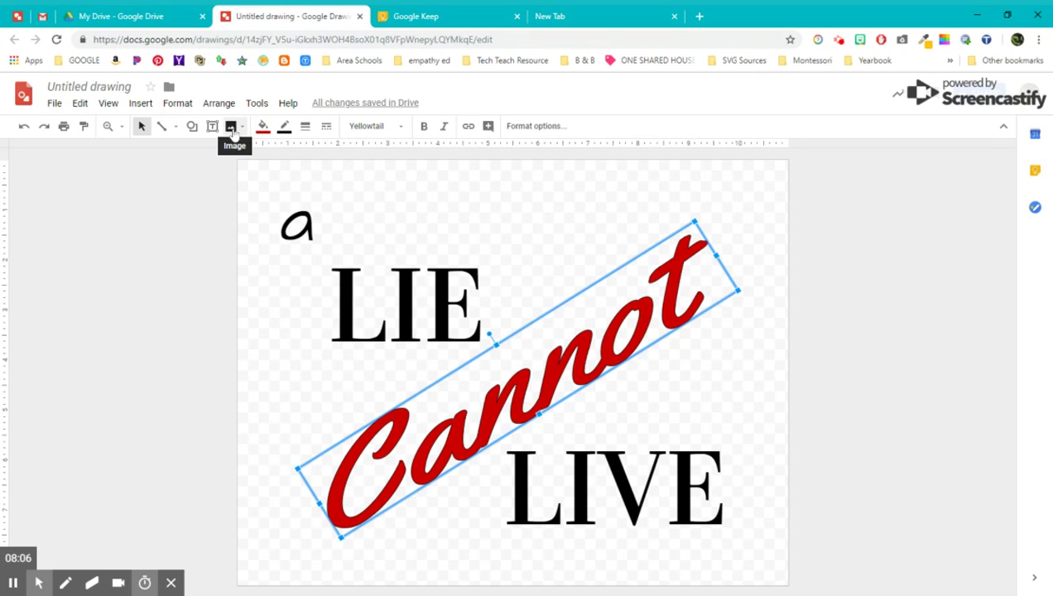
click(176, 127)
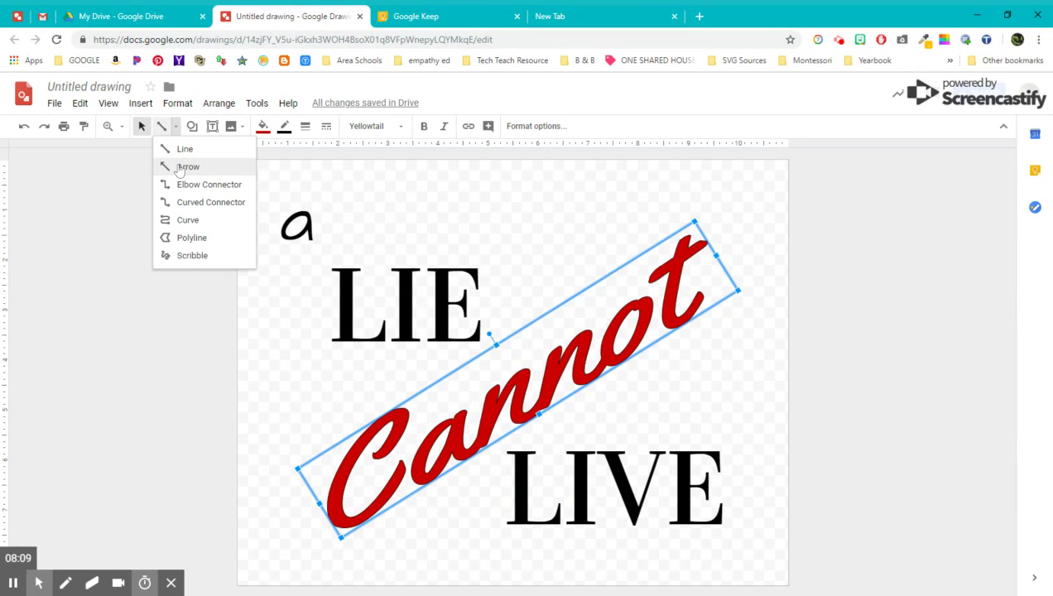
click(184, 168)
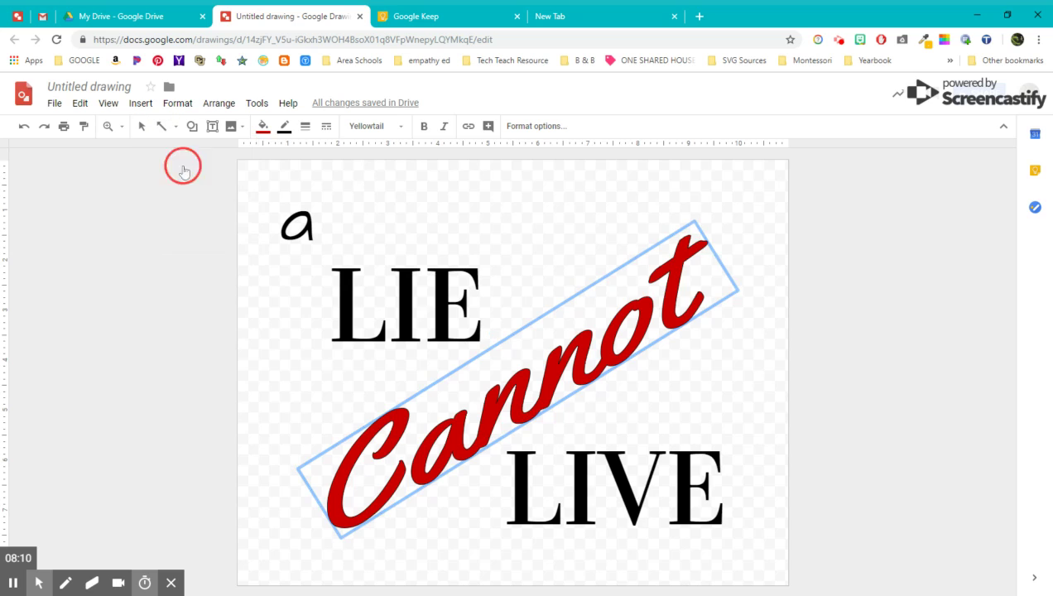
click(191, 125)
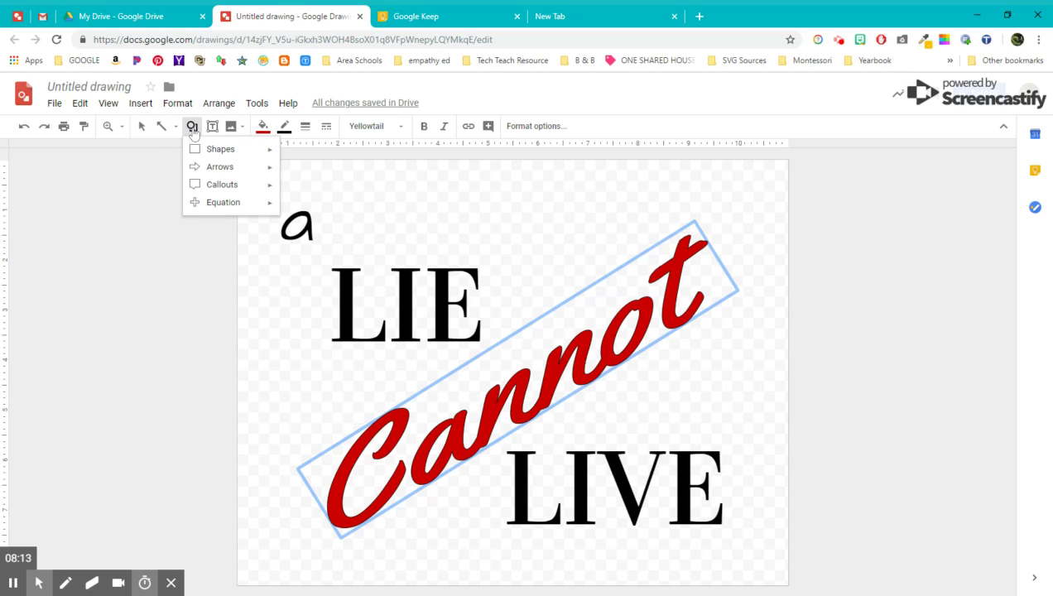
mouse_move(213, 157)
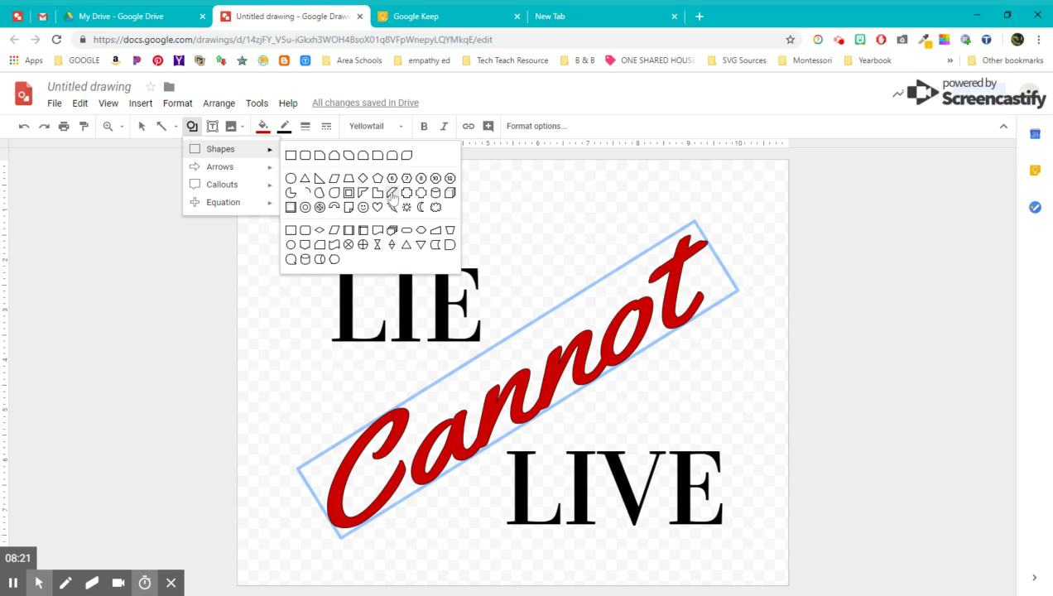
mouse_move(242, 173)
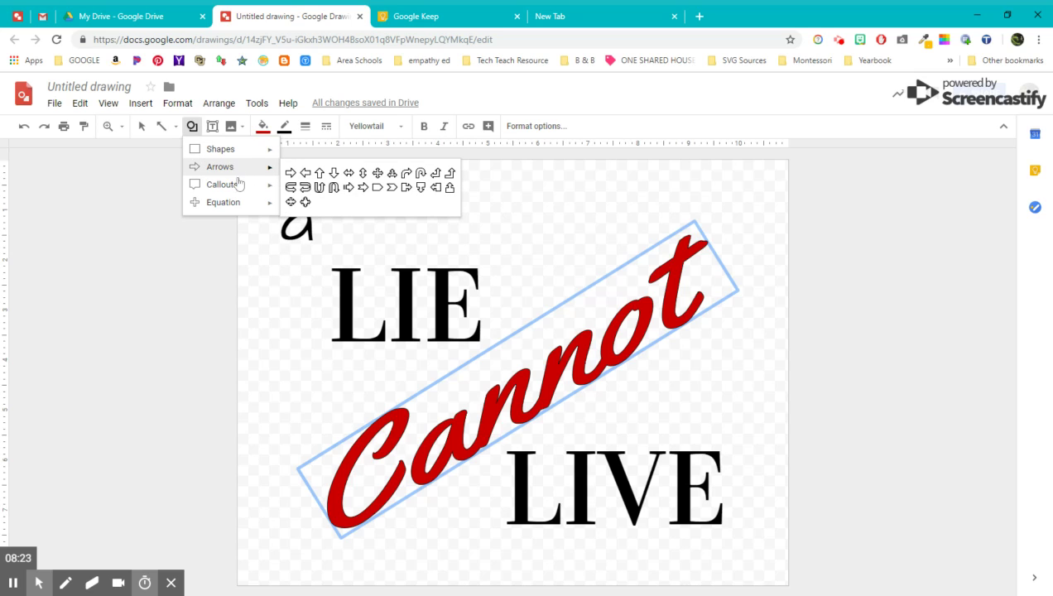
mouse_move(241, 211)
Step: Draw a horizontal arrow line along the top of the canvas, from above the end of LIE to the upper right corner
click(165, 127)
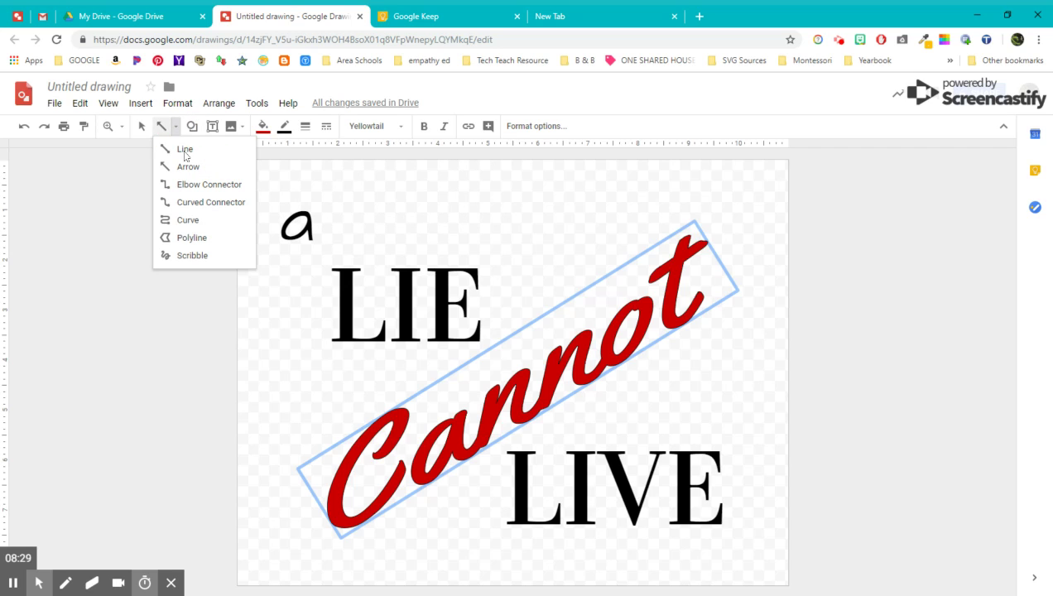
click(183, 167)
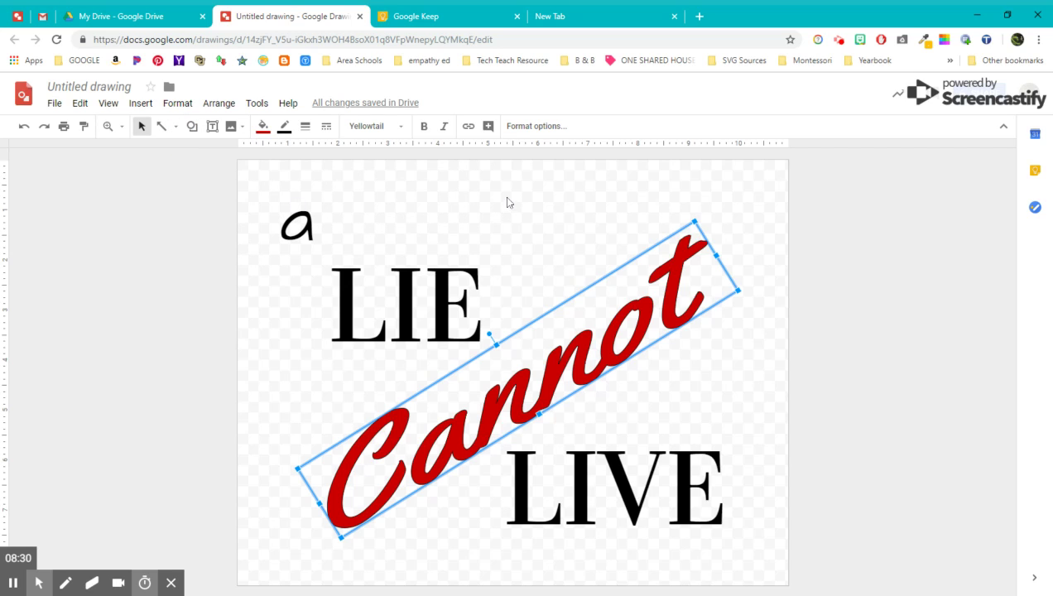
drag(482, 183, 754, 183)
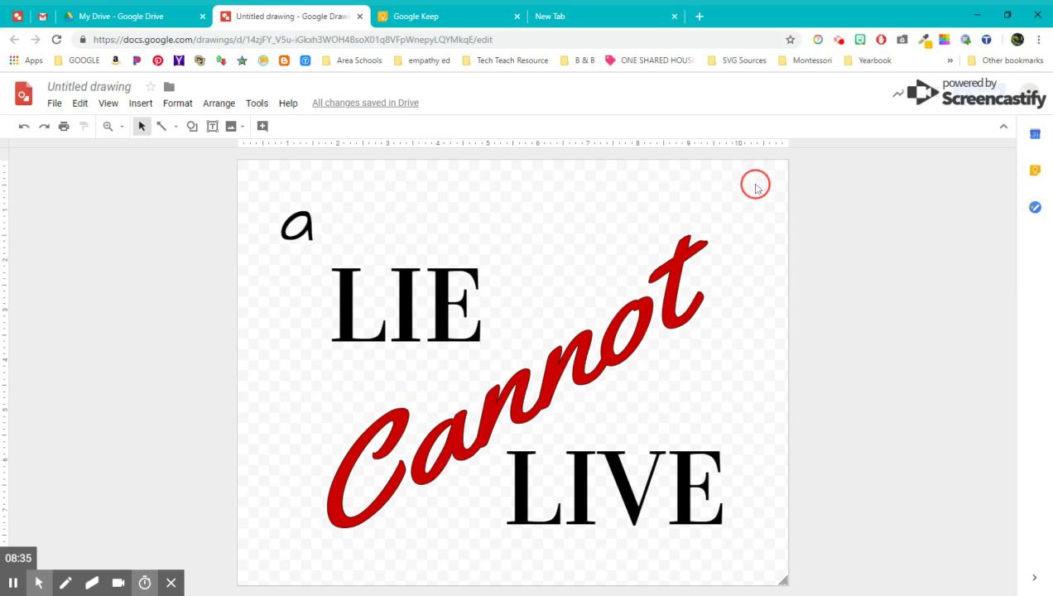
click(175, 125)
click(182, 168)
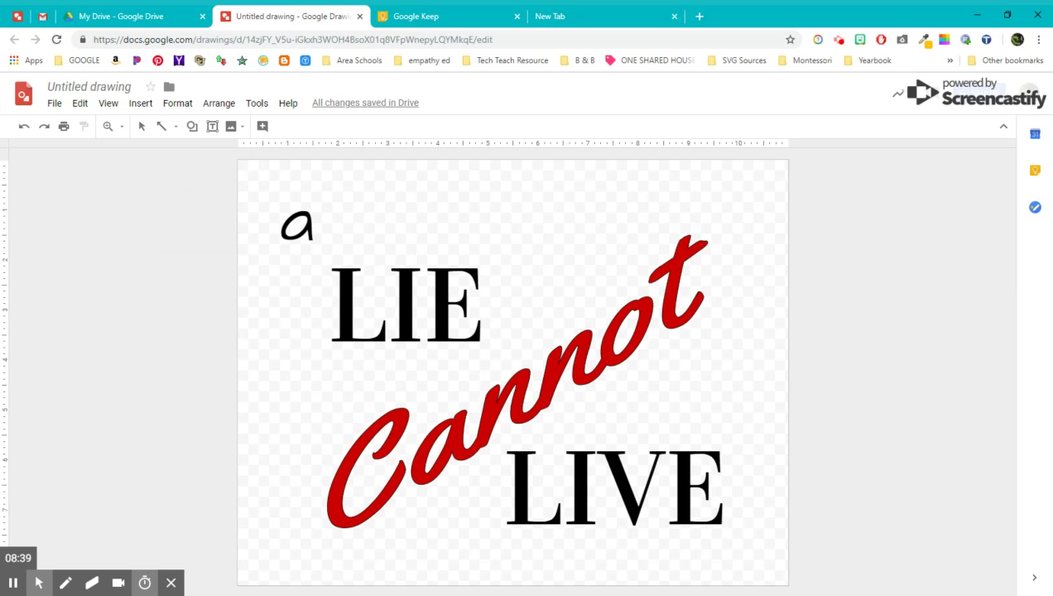
drag(455, 190, 755, 190)
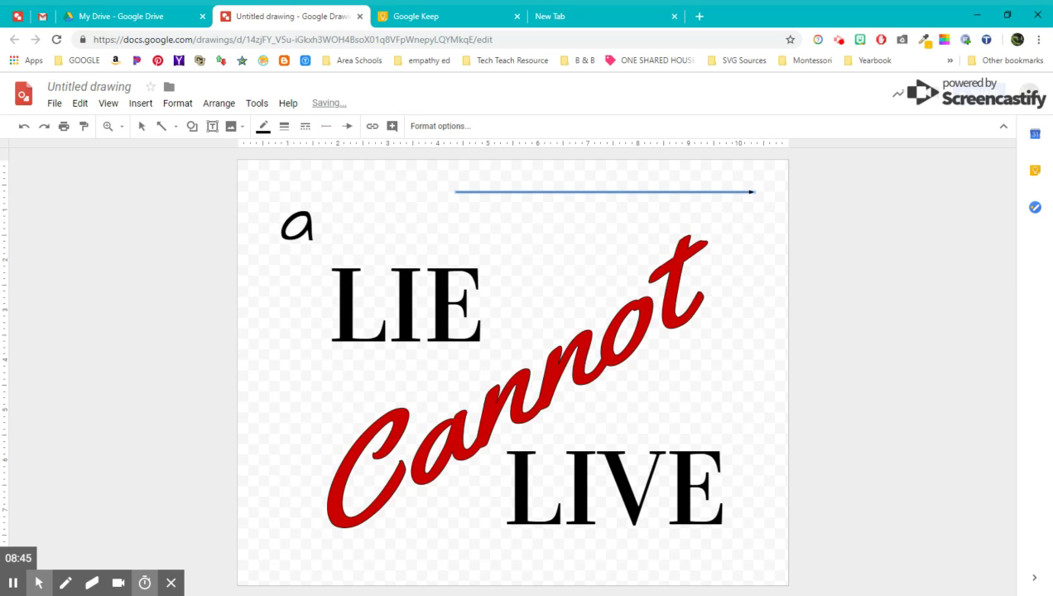
Step: Put the arrowhead on the line's left end instead of its right end and set the line weight to 3px
click(326, 126)
click(339, 168)
click(347, 126)
click(362, 152)
click(284, 126)
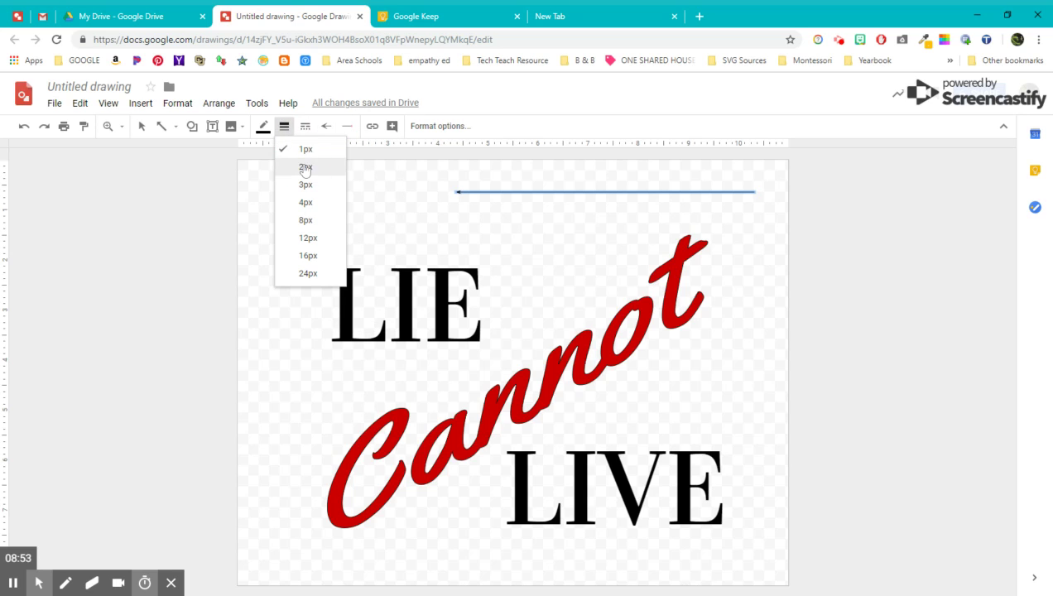
click(305, 168)
click(283, 126)
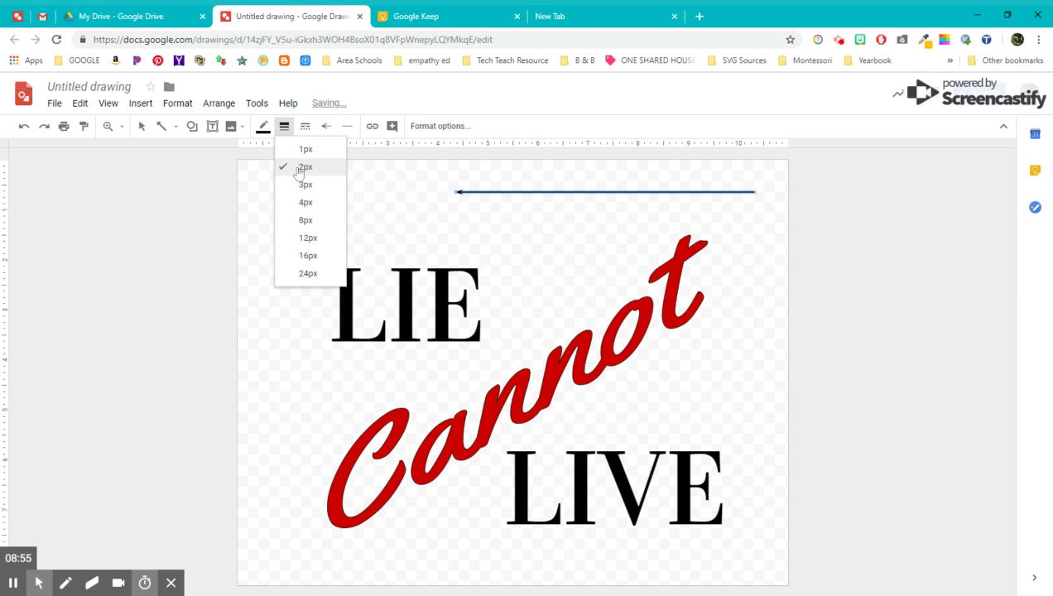
click(304, 186)
drag(553, 240, 614, 300)
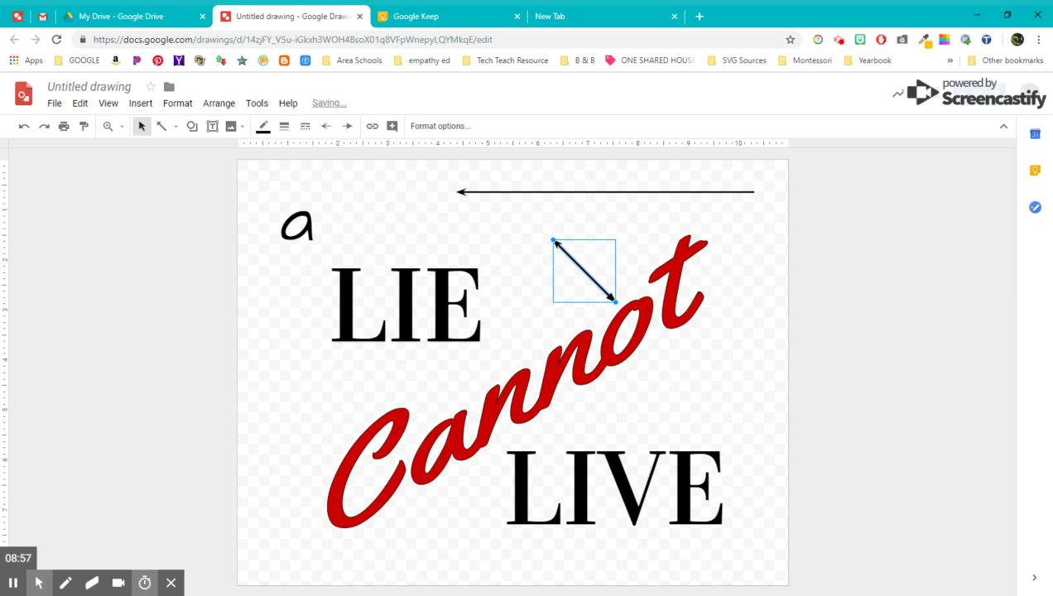
click(845, 296)
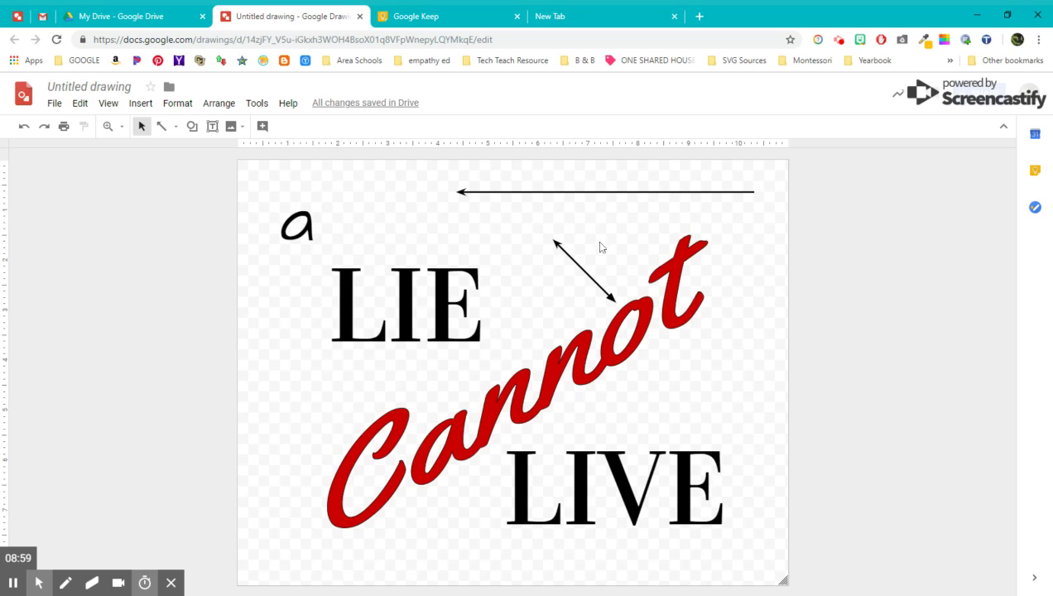
click(22, 126)
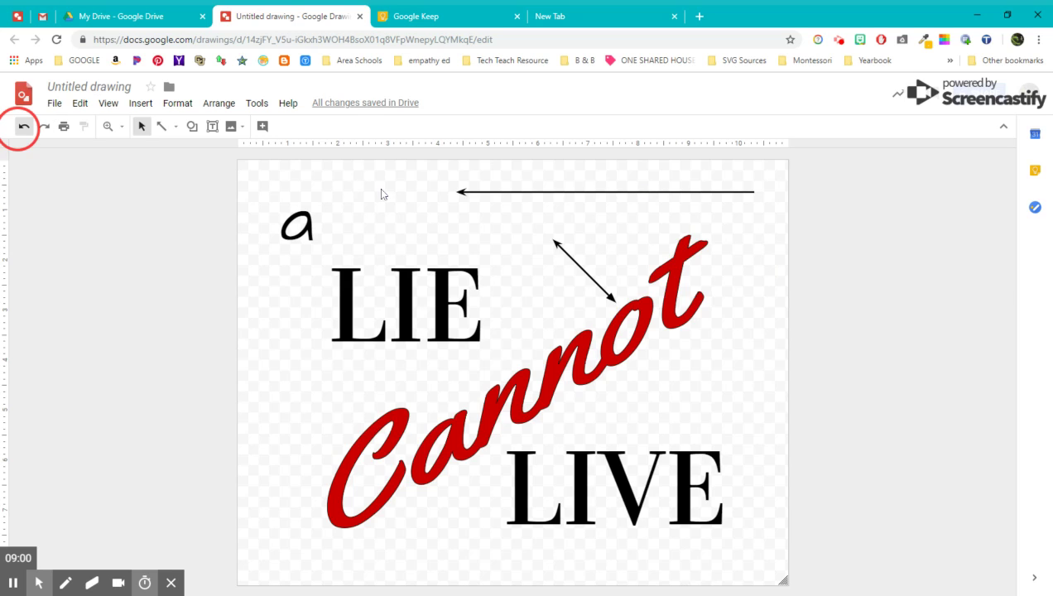
Step: Duplicate the horizontal arrow at the top of the canvas by copying and pasting it
click(529, 195)
click(529, 195)
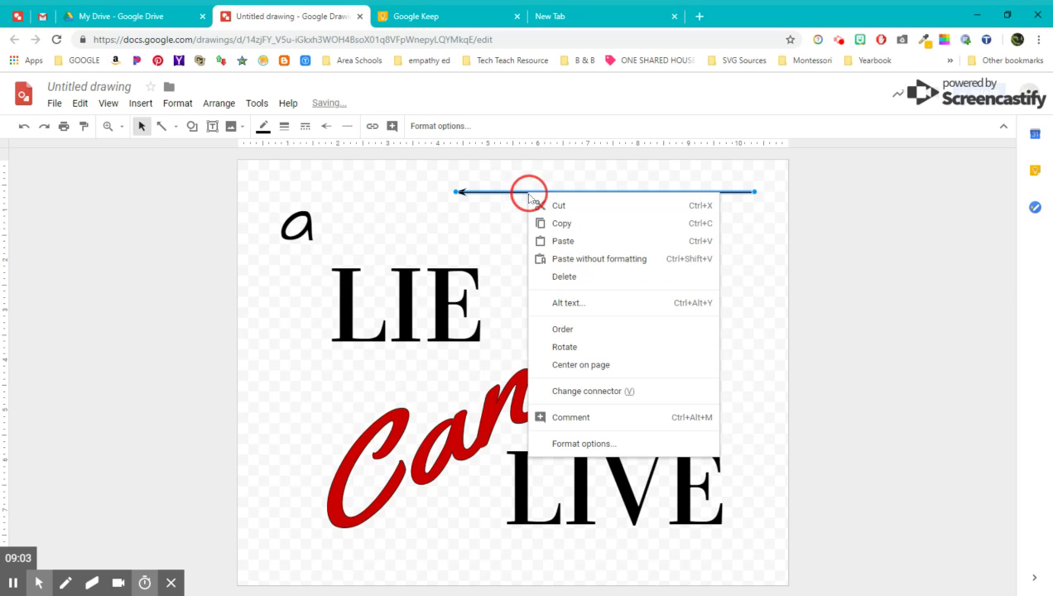
right_click(530, 197)
click(549, 227)
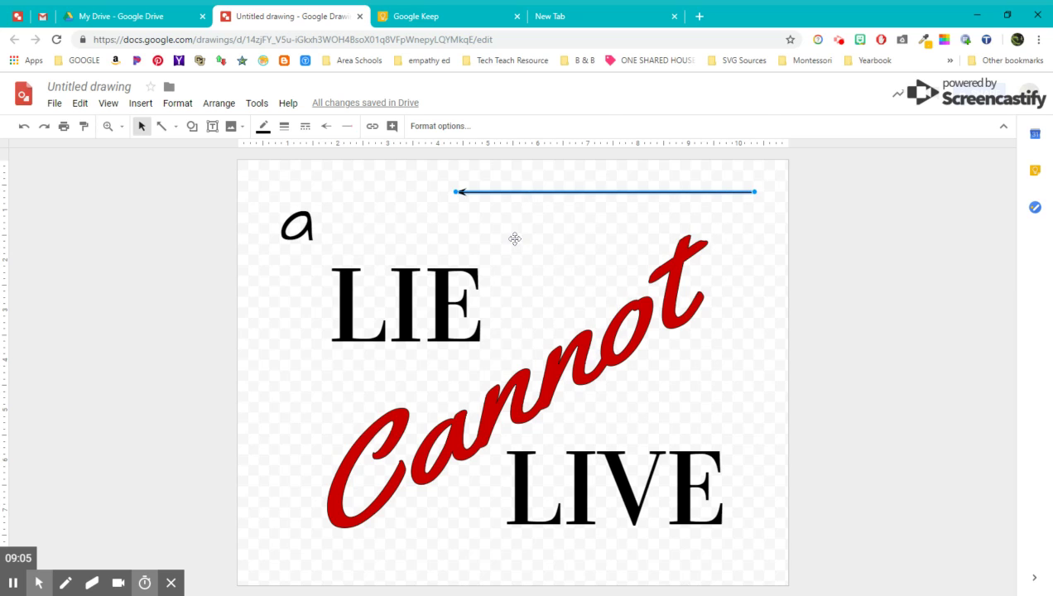
click(514, 238)
click(550, 226)
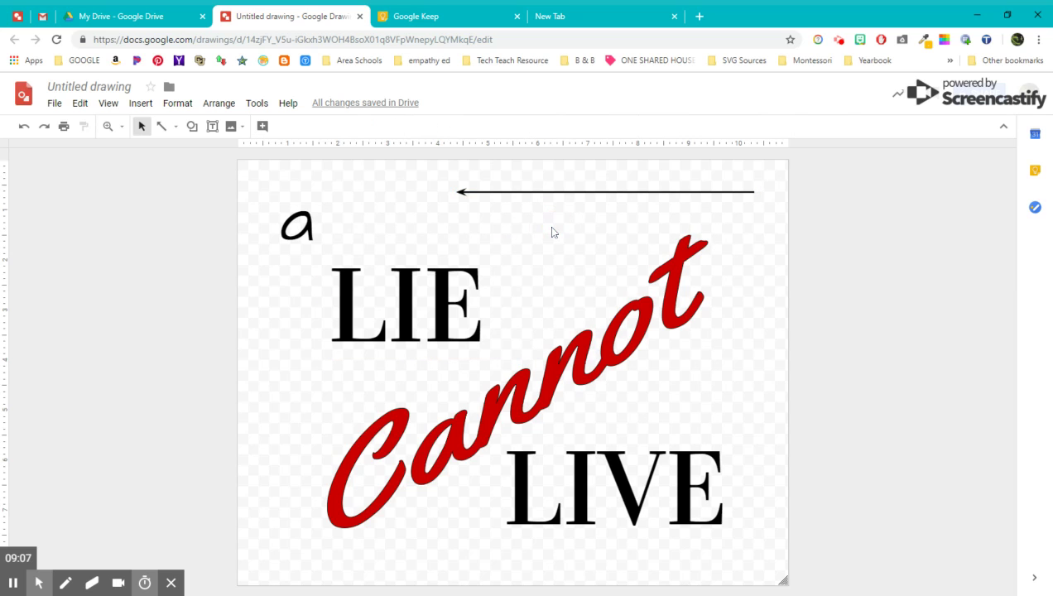
right_click(551, 228)
click(586, 275)
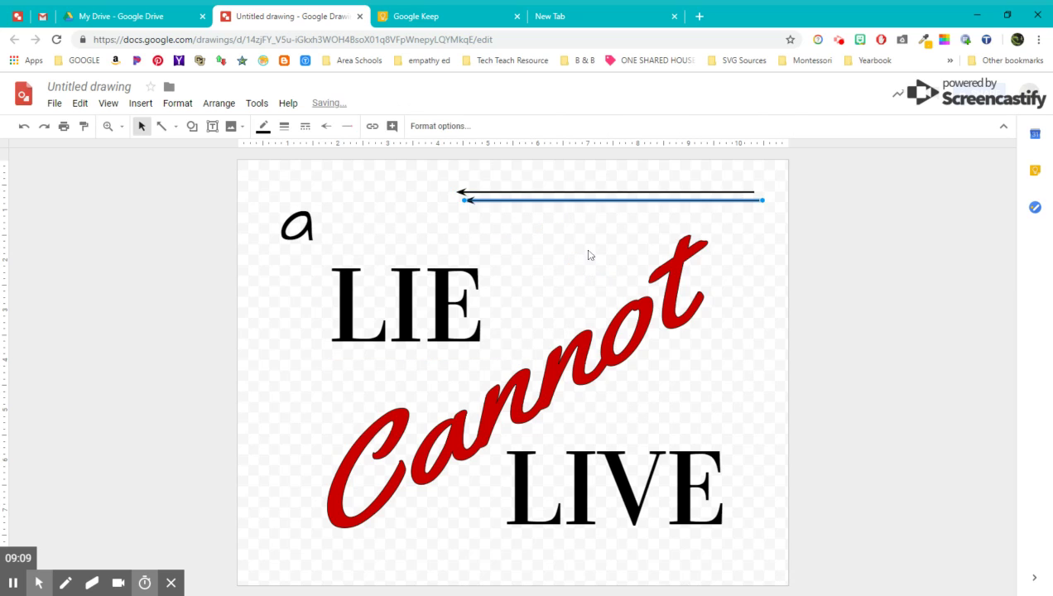
Step: Turn the duplicate arrow into a vertical one down the canvas's right side, meeting the horizontal arrow at the upper right corner
drag(561, 200, 551, 220)
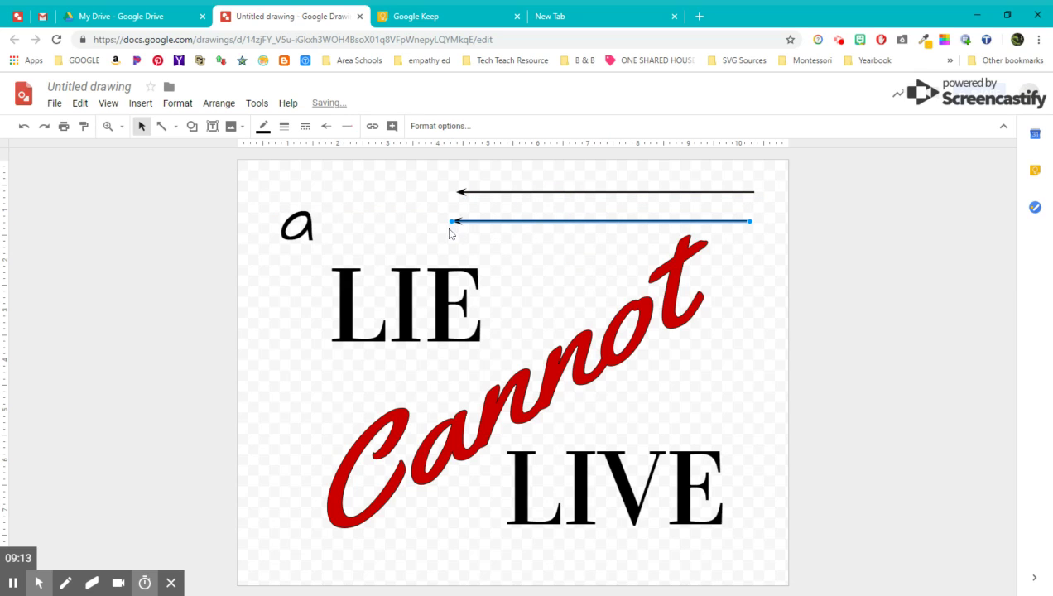
drag(451, 221, 750, 402)
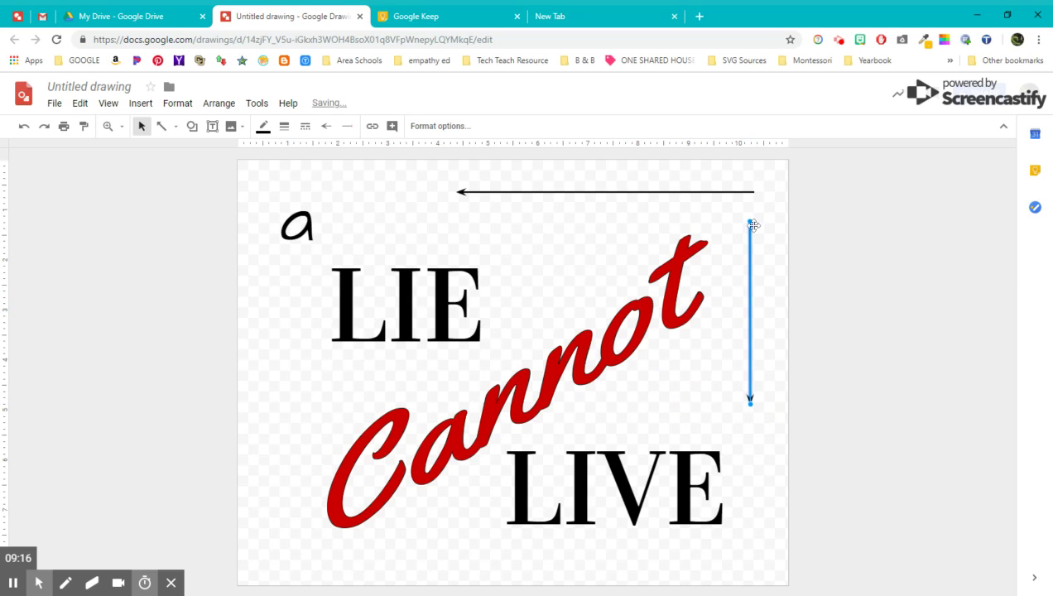
drag(750, 220, 751, 192)
click(835, 229)
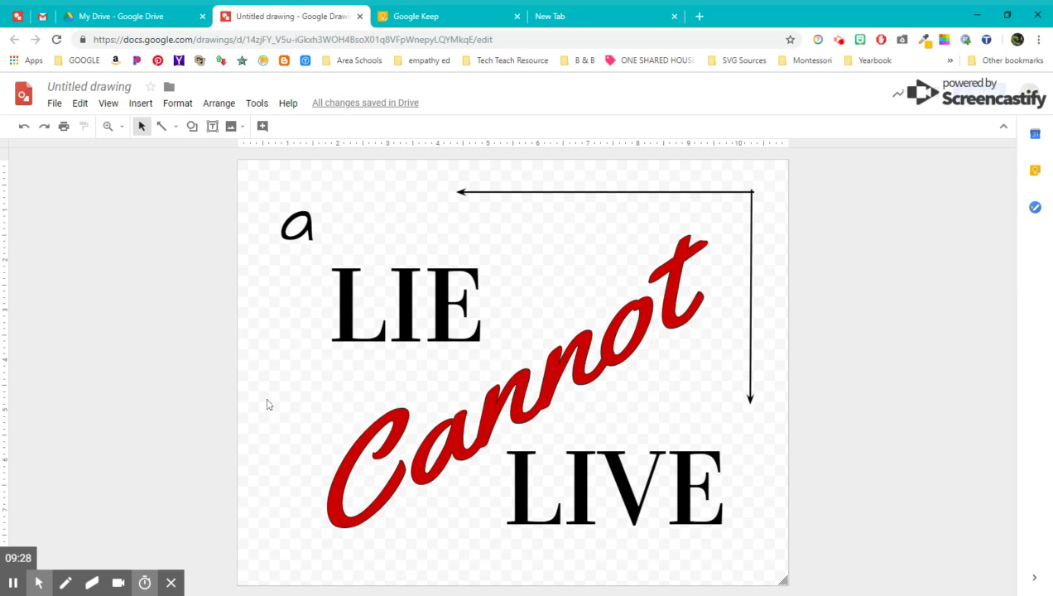
Step: Draw a half frame shape, move it to the lower left of the canvas and rotate it 90 degrees counterclockwise
click(192, 127)
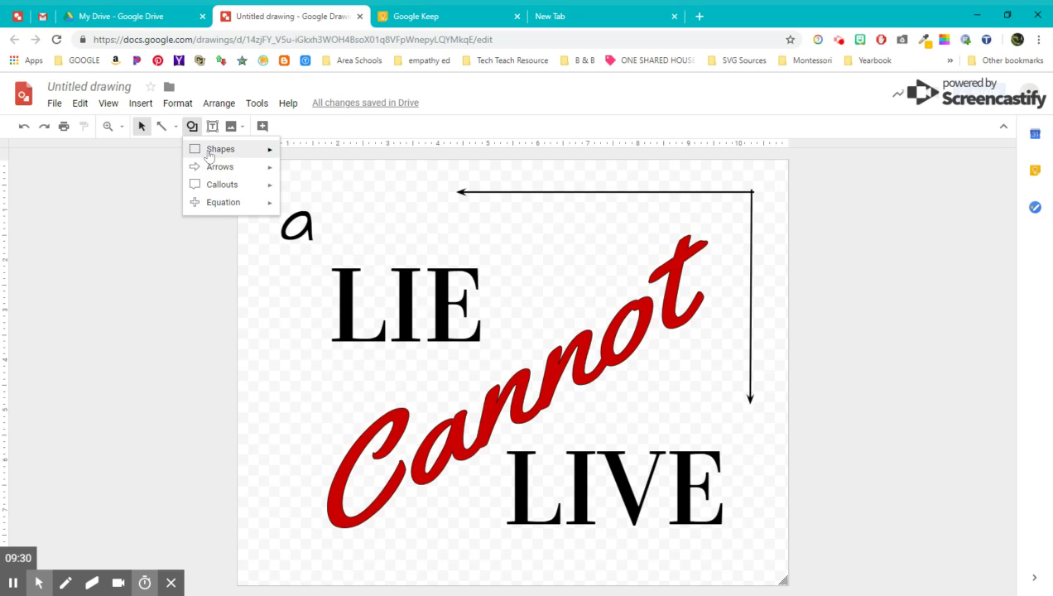
mouse_move(214, 154)
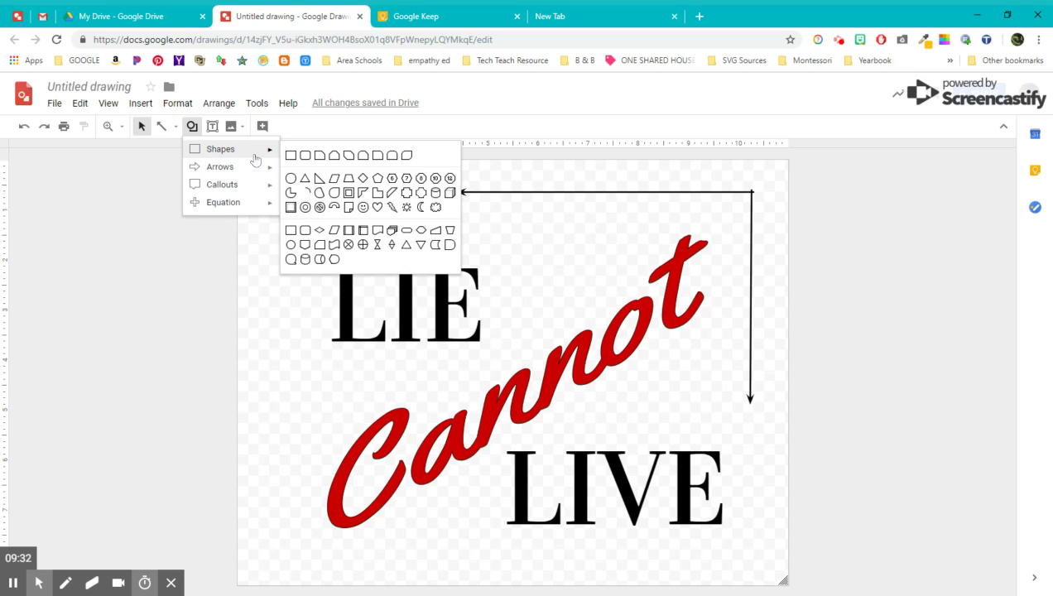
click(365, 194)
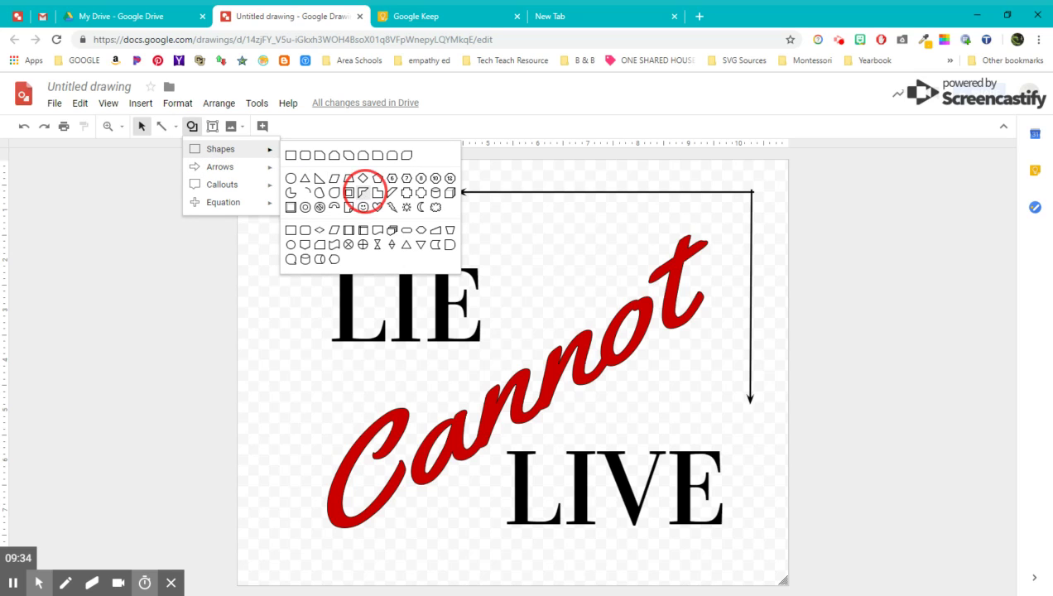
drag(307, 293, 416, 443)
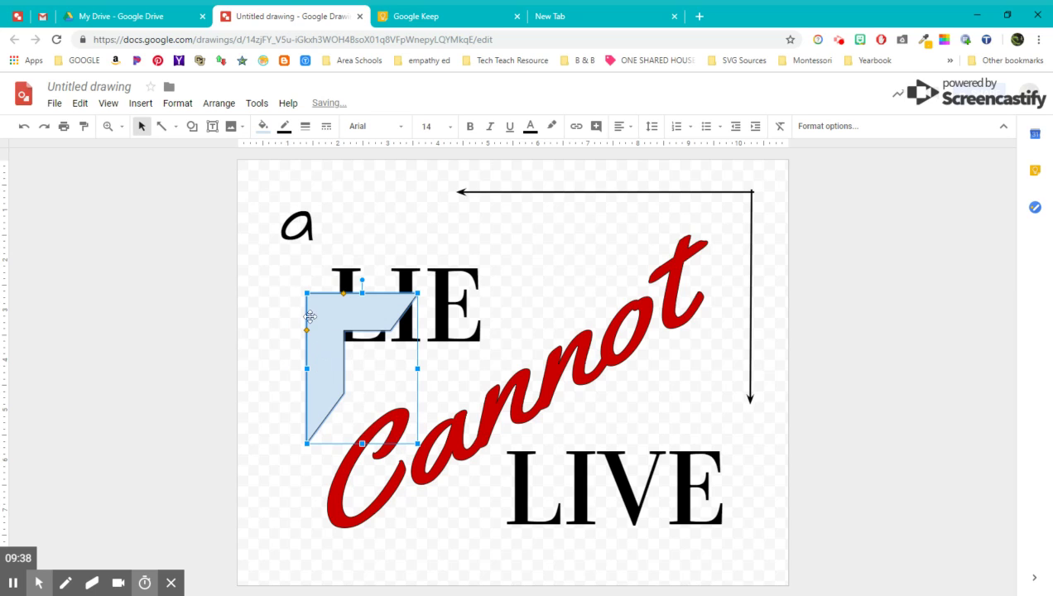
drag(318, 315, 291, 409)
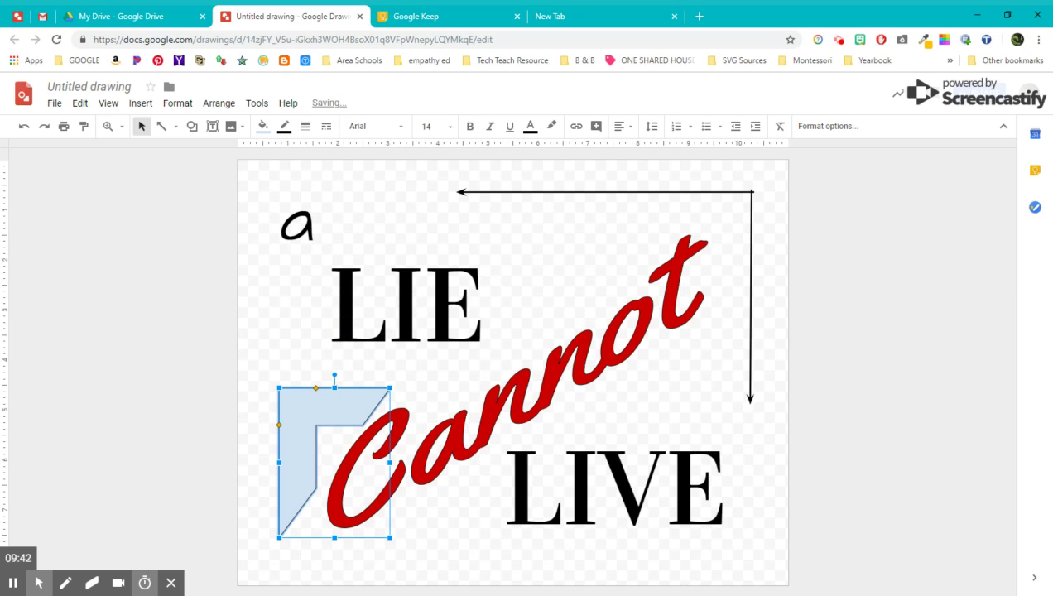
drag(335, 375, 259, 470)
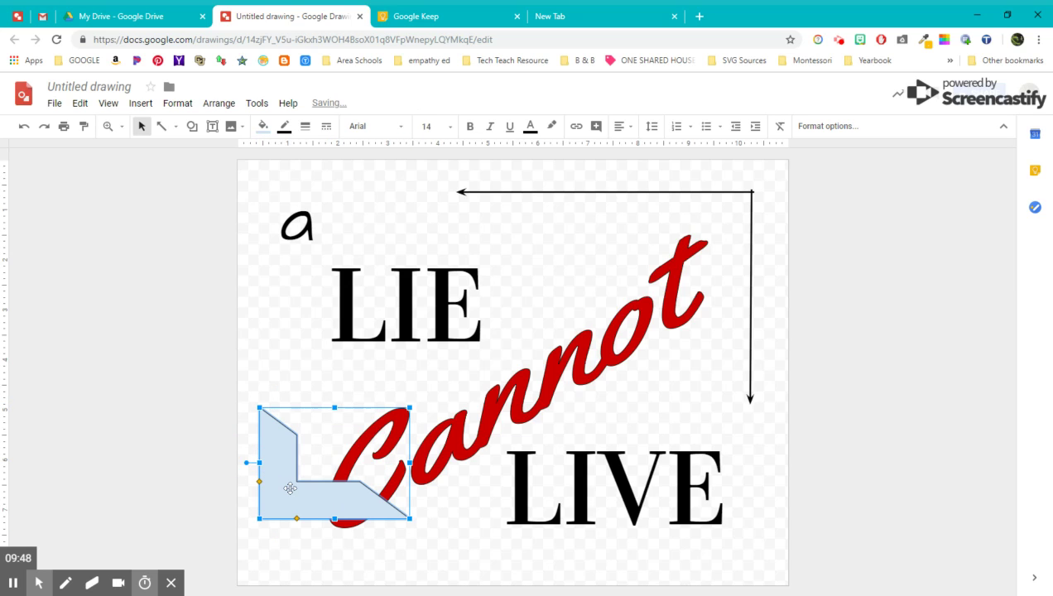